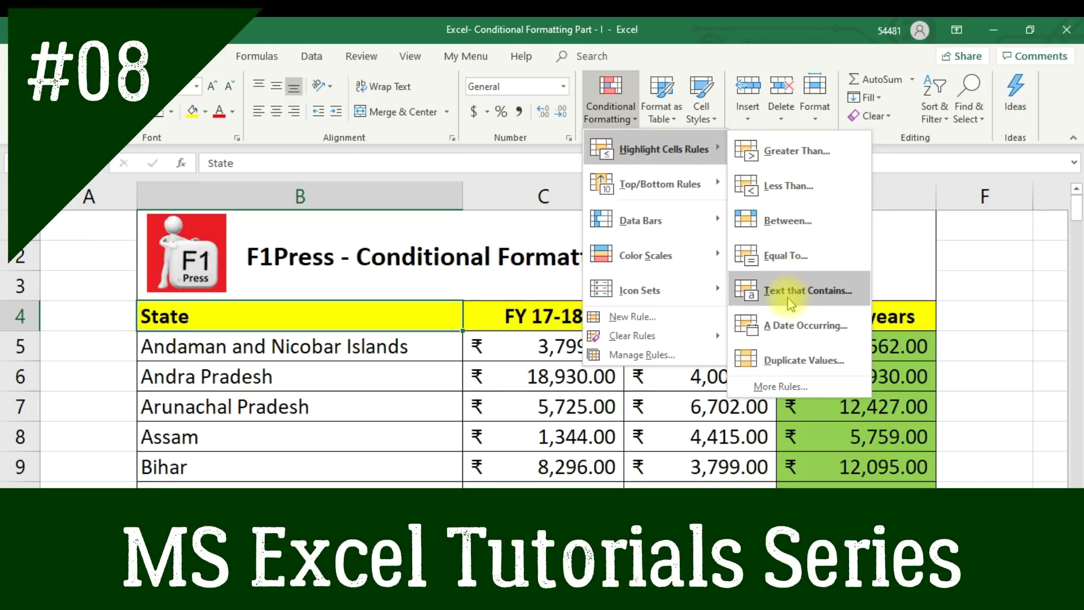
left_click(779, 387)
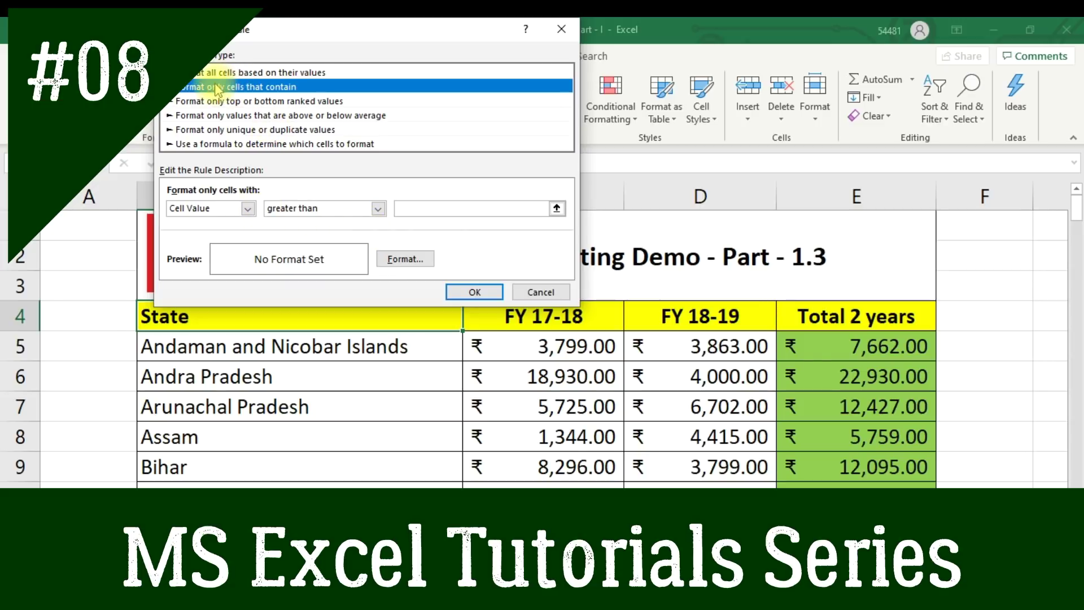
left_click(247, 209)
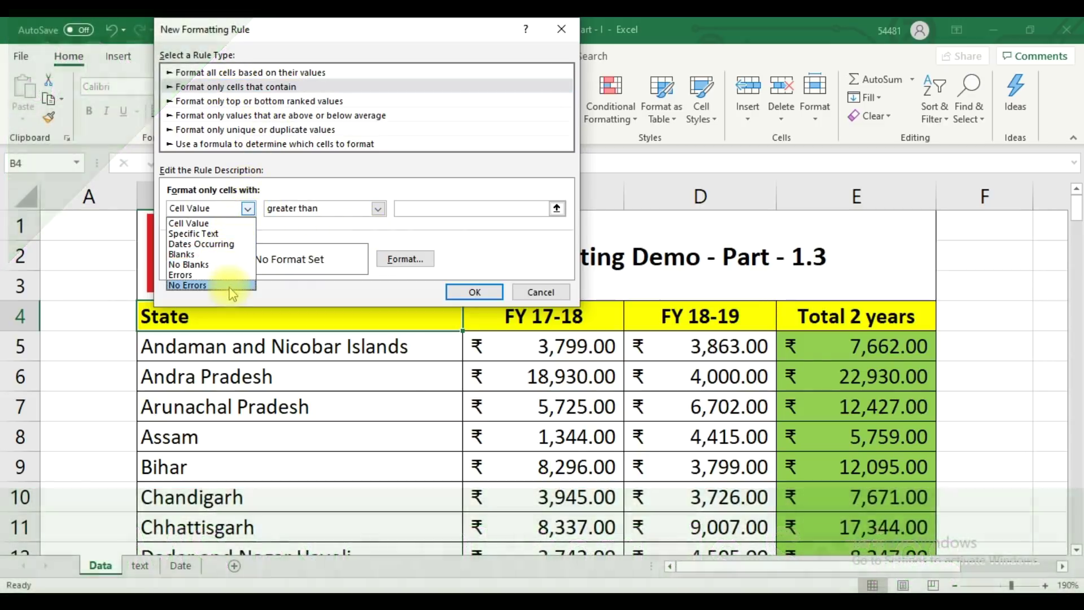
left_click(237, 224)
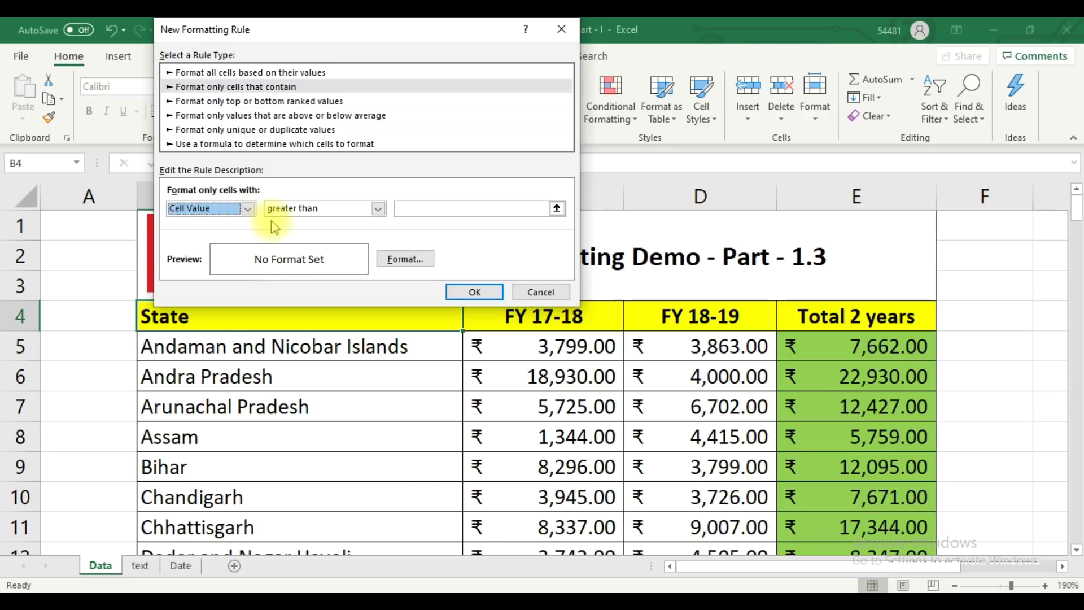
left_click(330, 219)
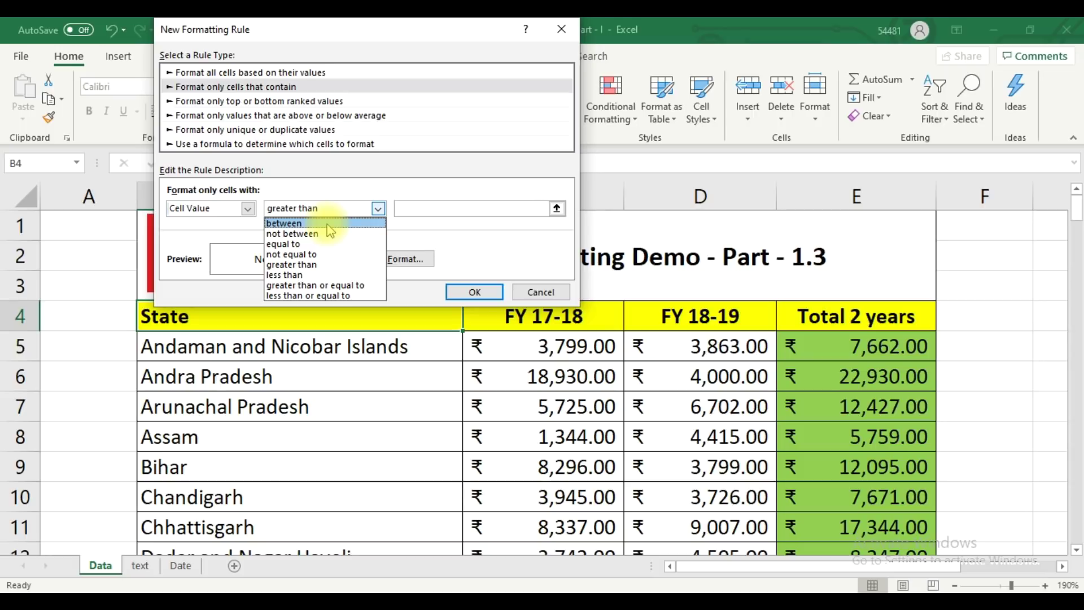
left_click(328, 223)
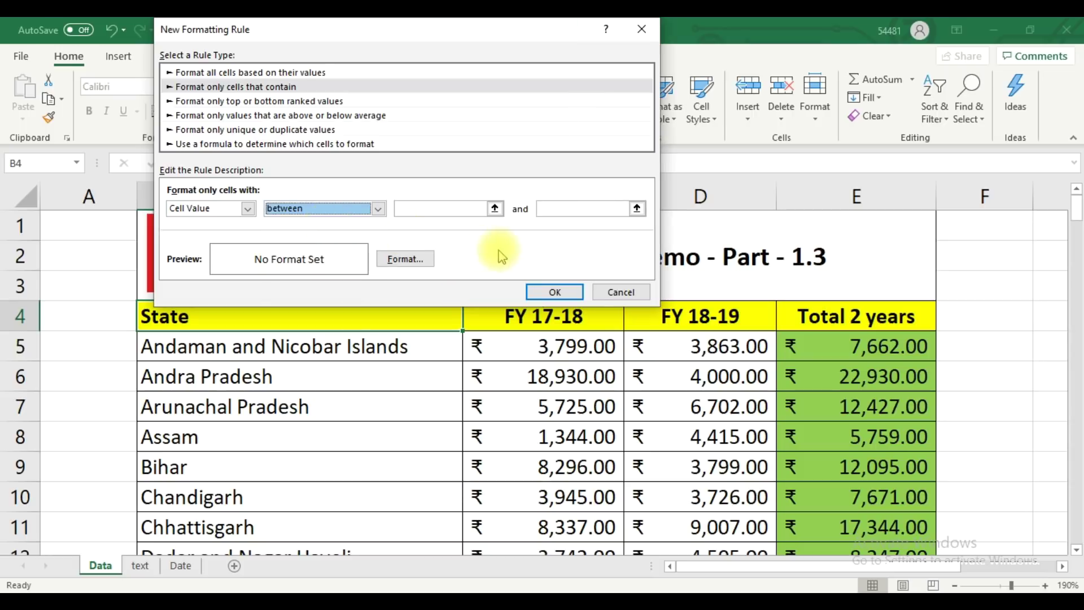
left_click(378, 210)
key("Escape")
key("Escape")
- Select the FY 18-19 values of all the states, cells D5:D40, leaving out the total row
left_click(703, 347)
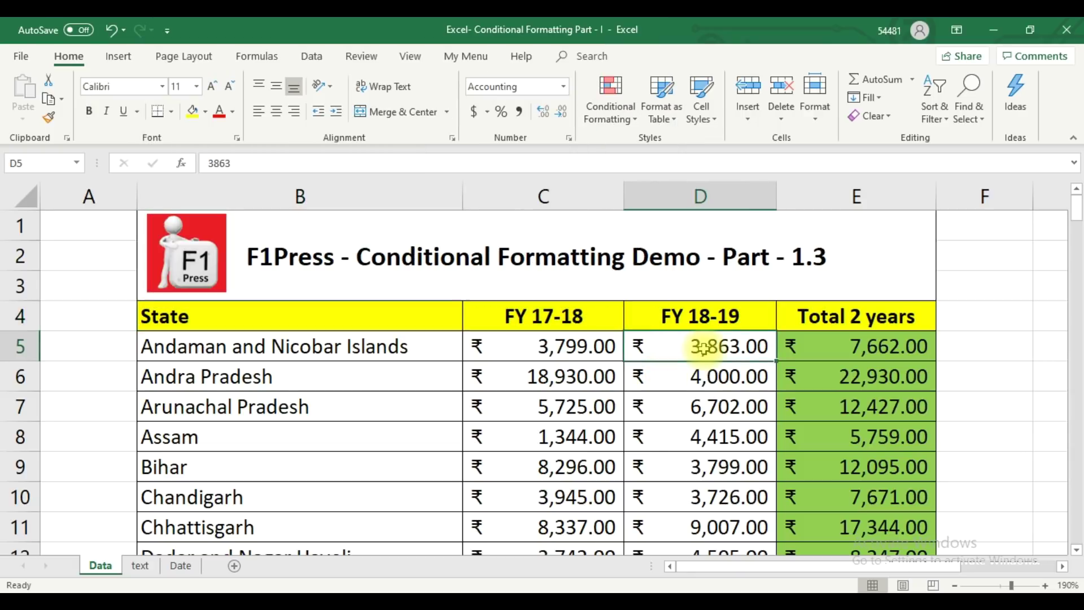
key("ctrl+shift+Down")
key("shift+Up")
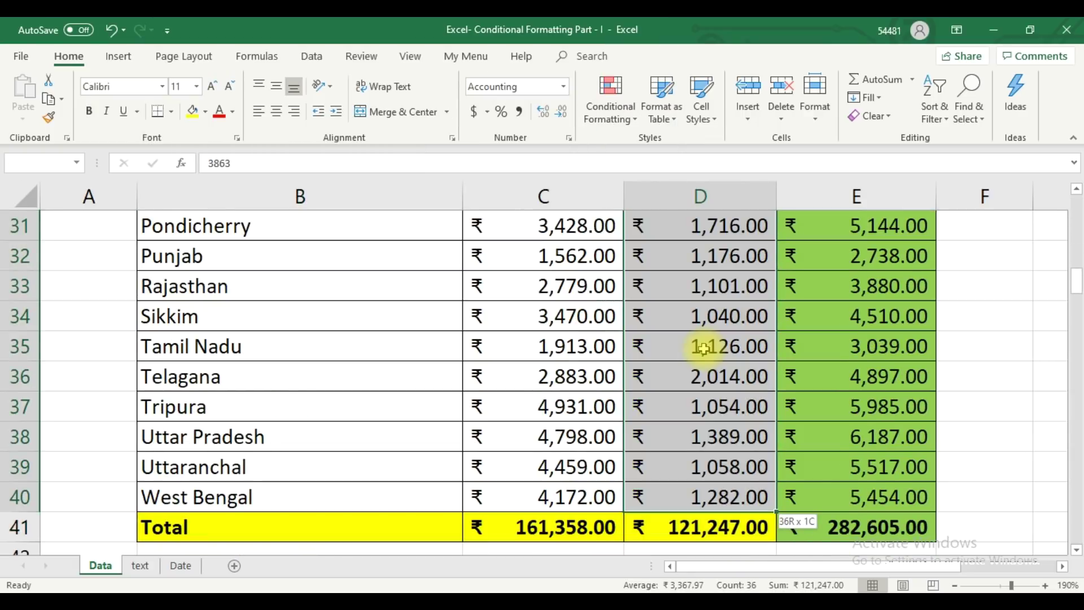
scroll(703, 347, "up", 9)
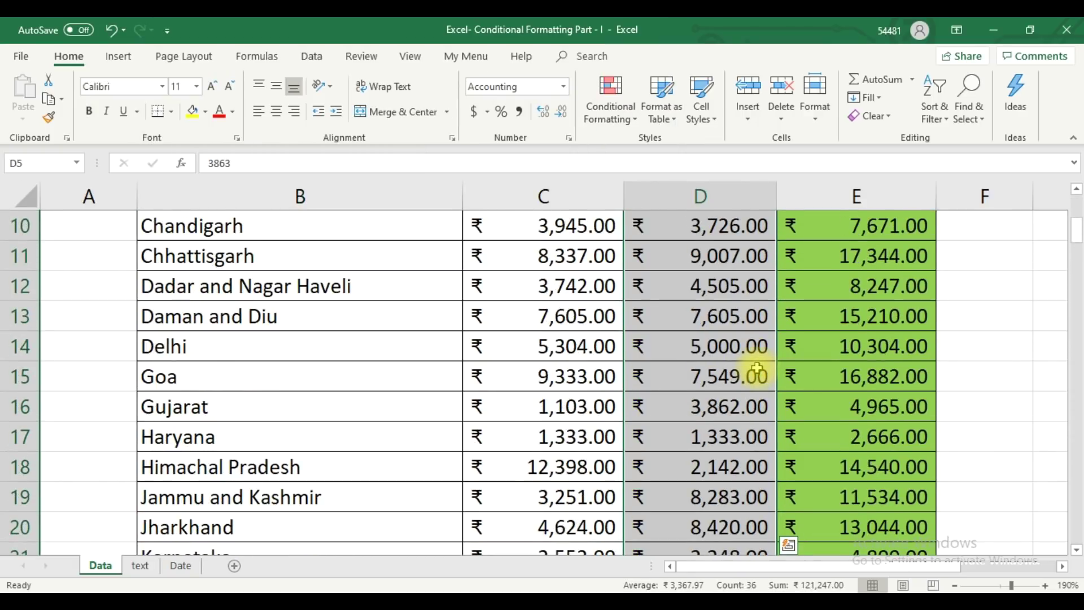
scroll(756, 367, "up", 2)
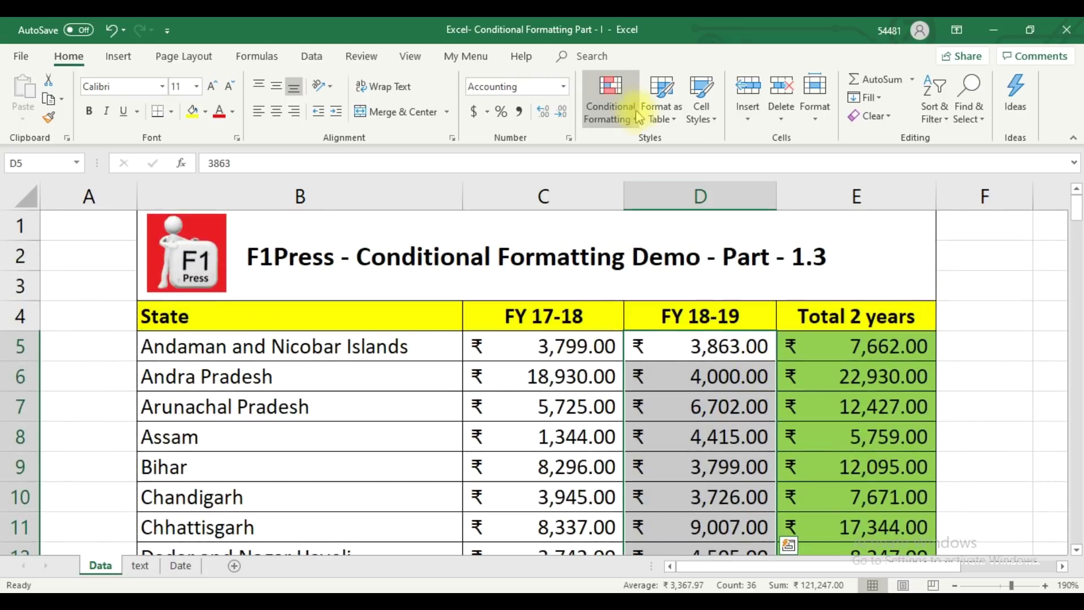
- Set up a custom highlight rule for the selected cells whose cell value is between =$D$5 and =$D$7
left_click(637, 122)
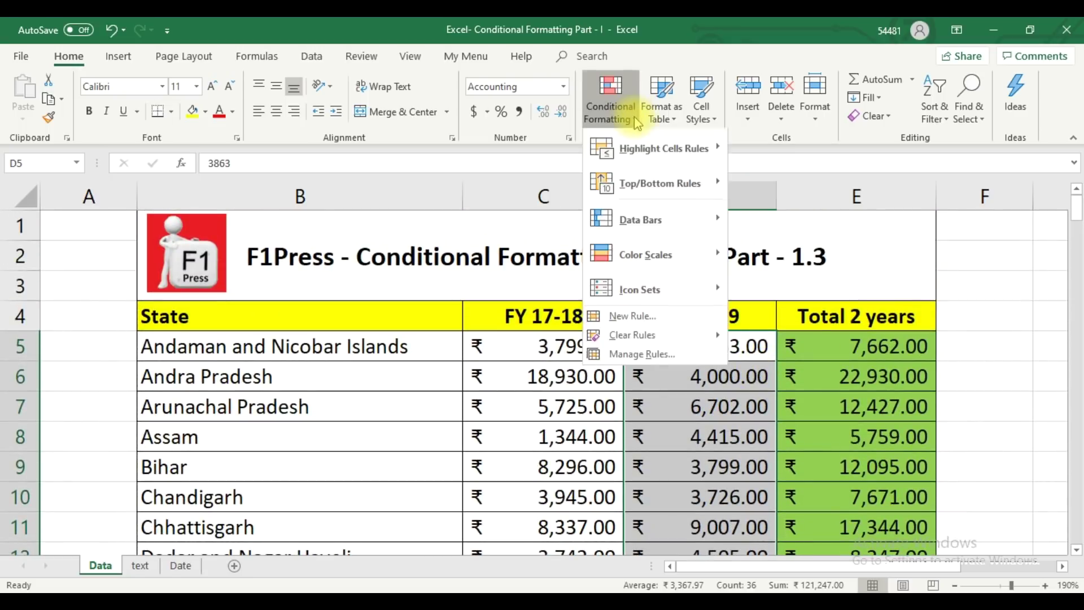
mouse_move(633, 148)
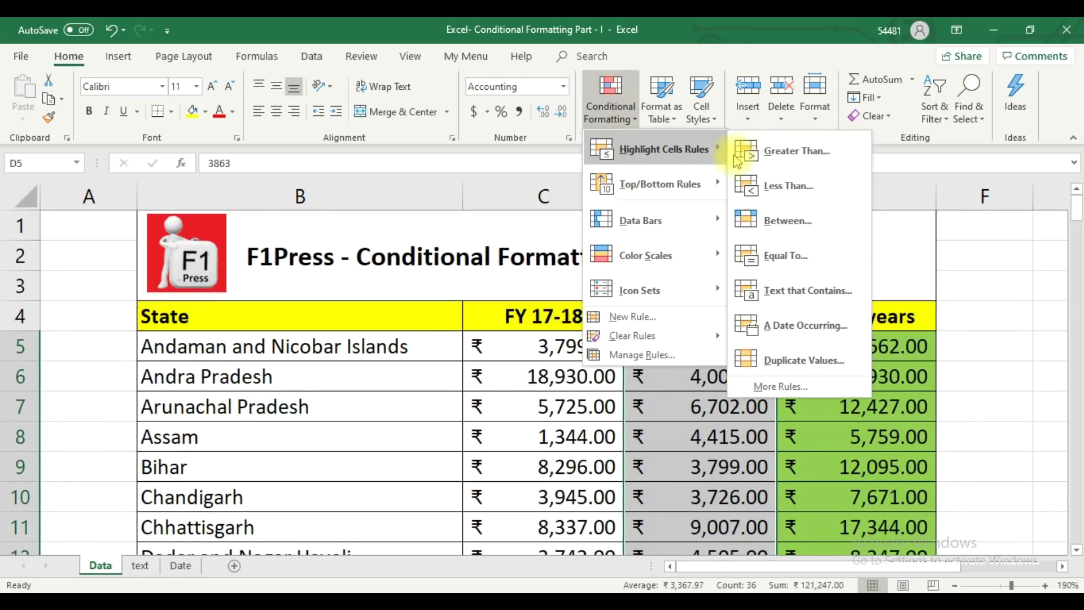
left_click(801, 391)
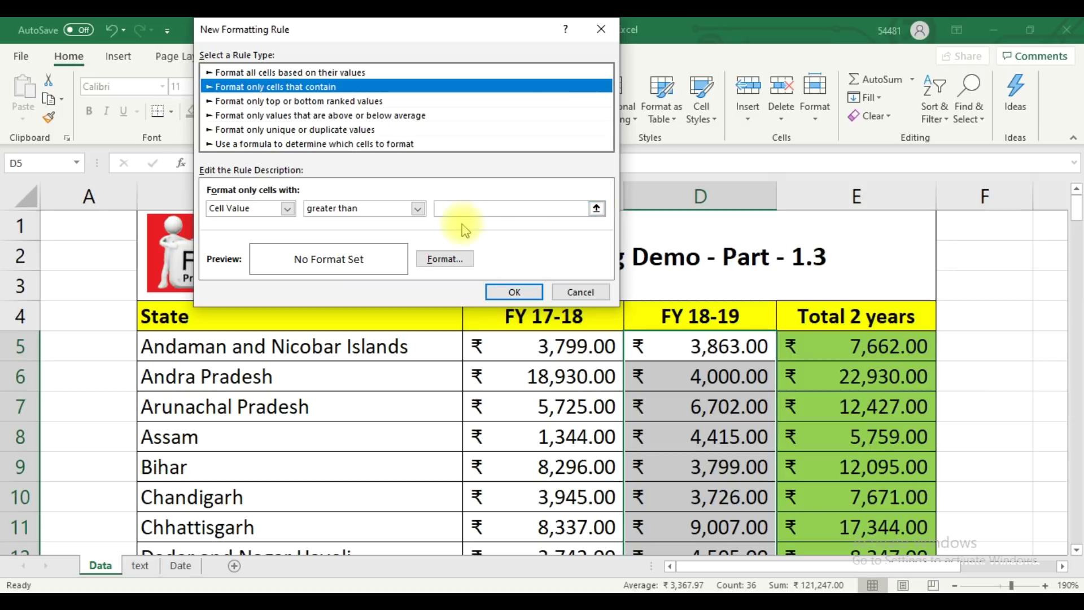
left_click(418, 210)
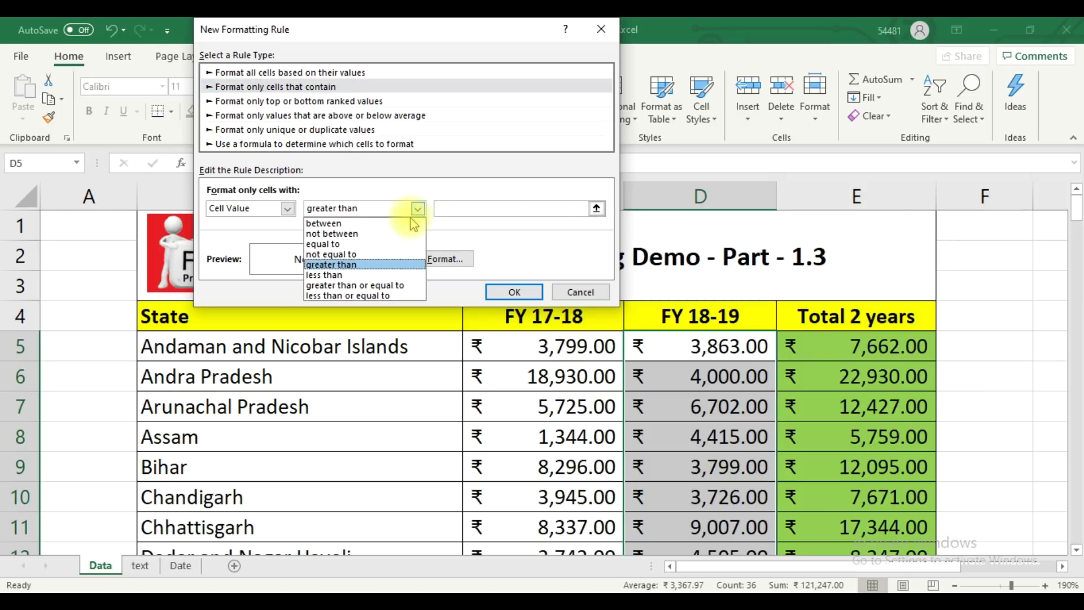
left_click(415, 224)
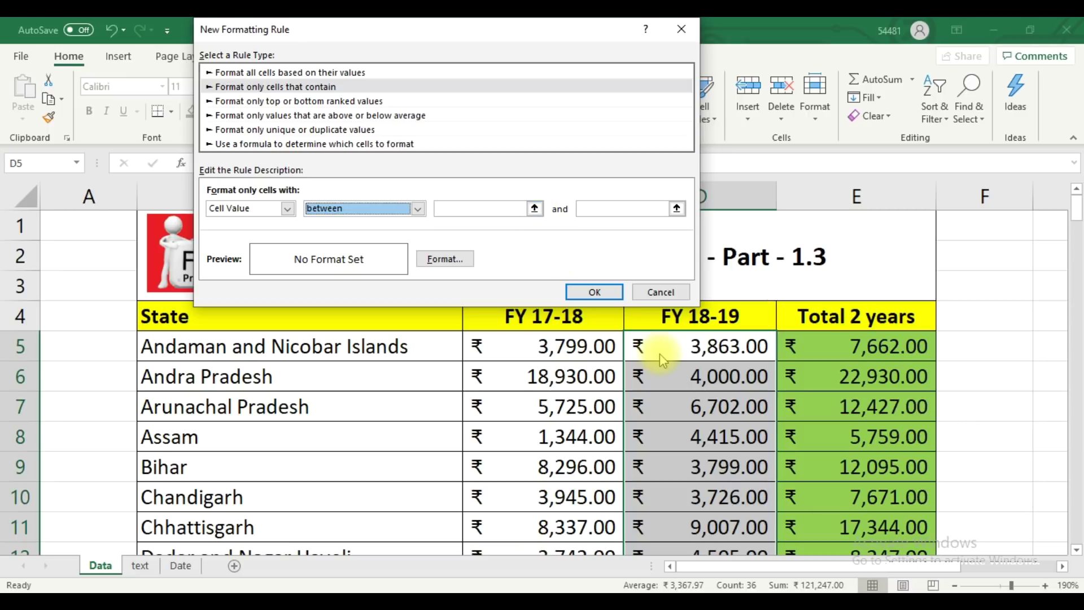
left_click(496, 209)
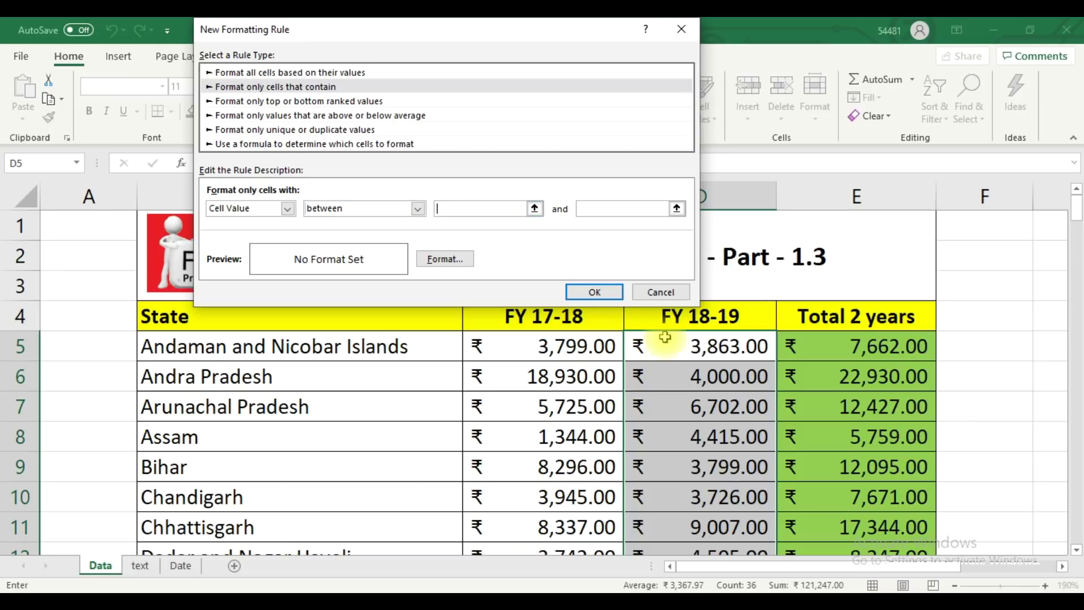
left_click(676, 350)
left_click(621, 208)
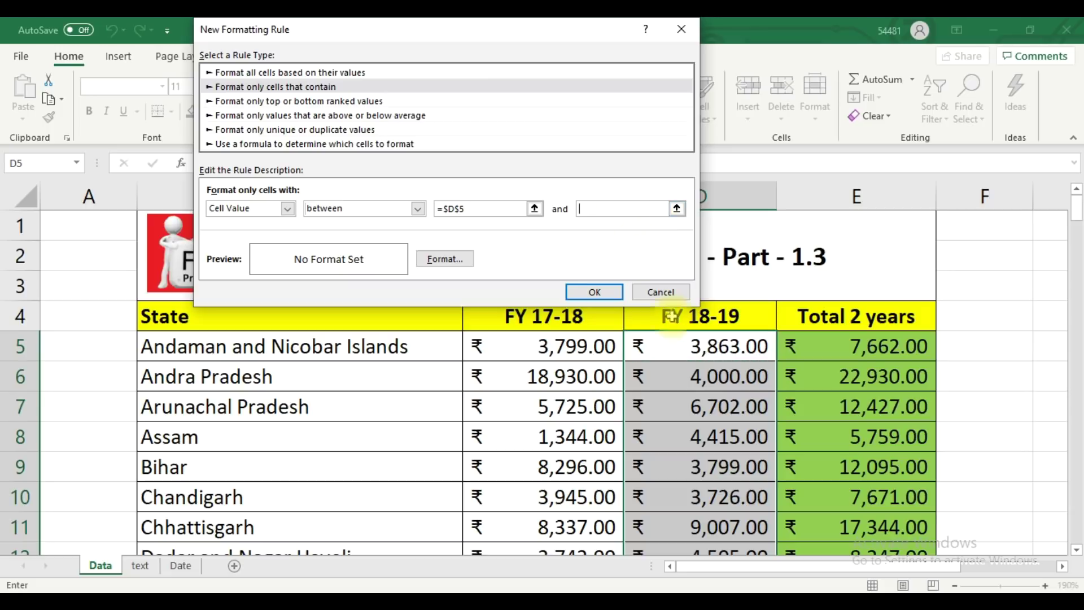
left_click(689, 401)
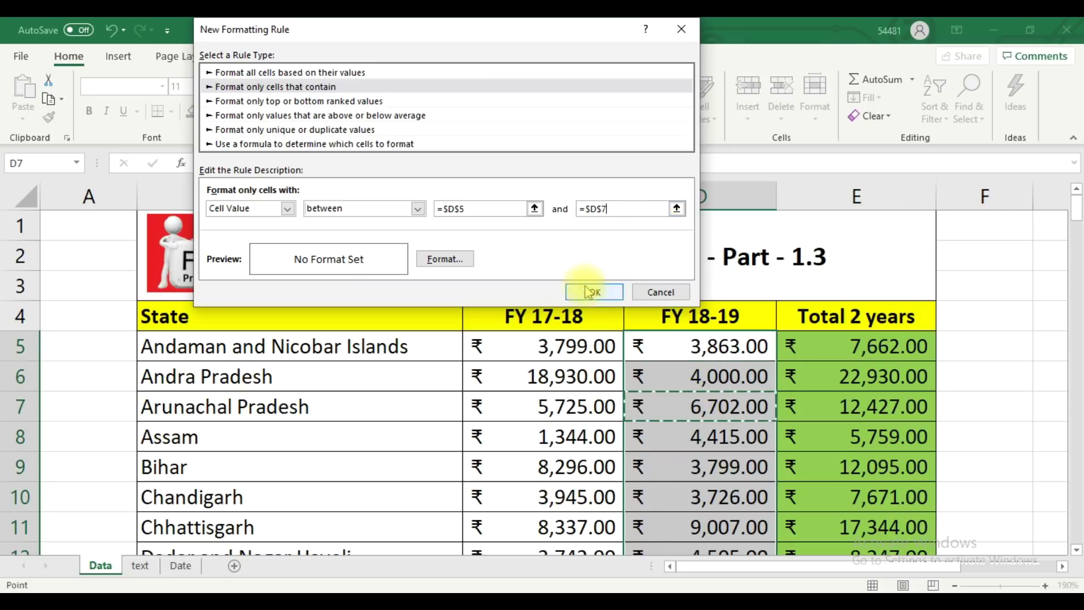
- Give the between rule a light orange background fill and apply it to the FY 18-19 values
left_click(468, 259)
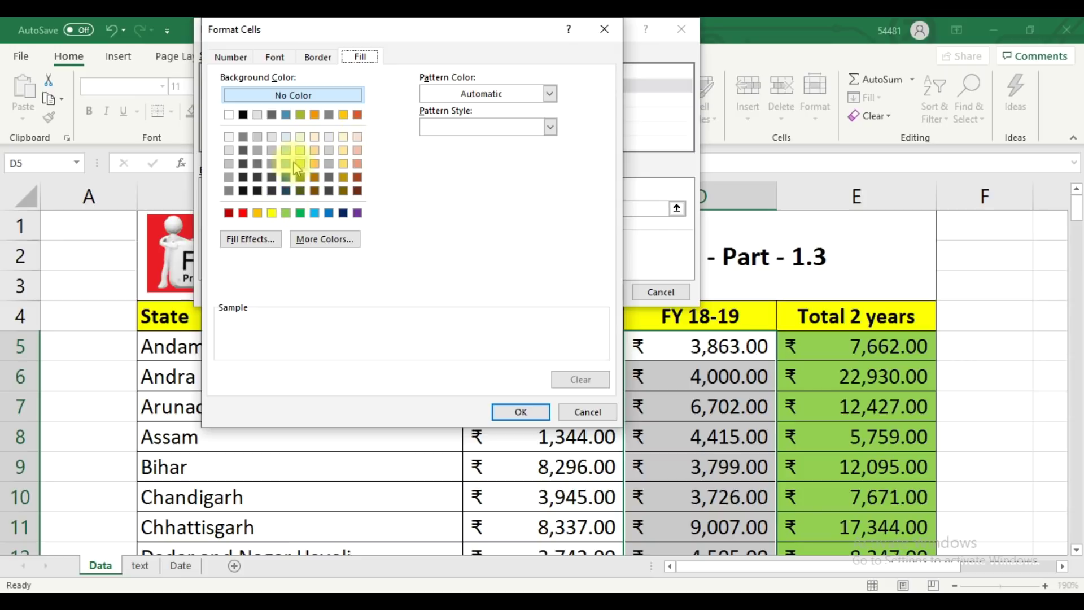
left_click(357, 137)
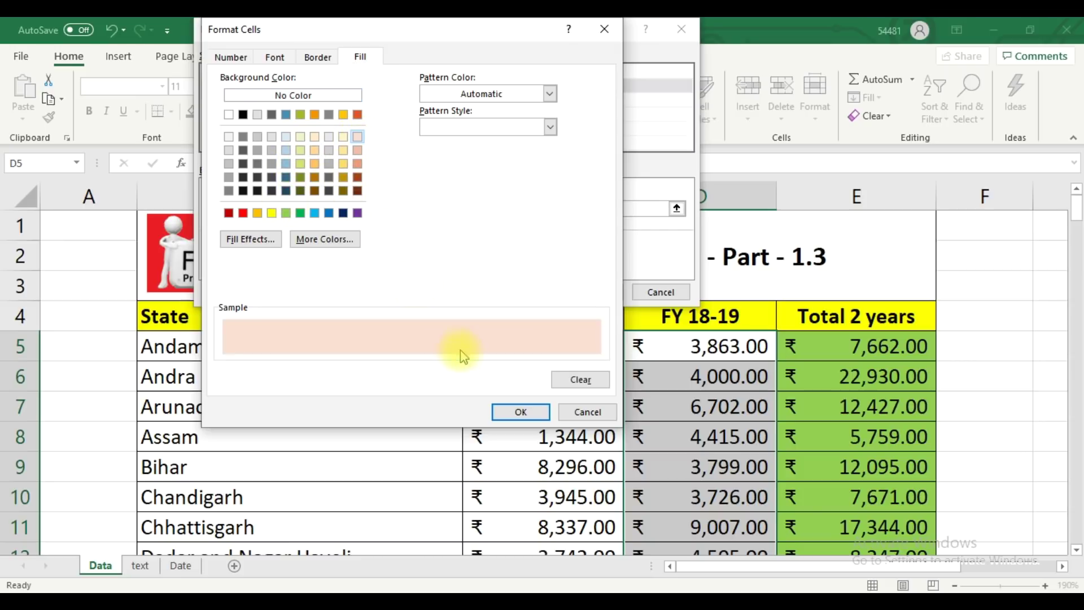
left_click(515, 414)
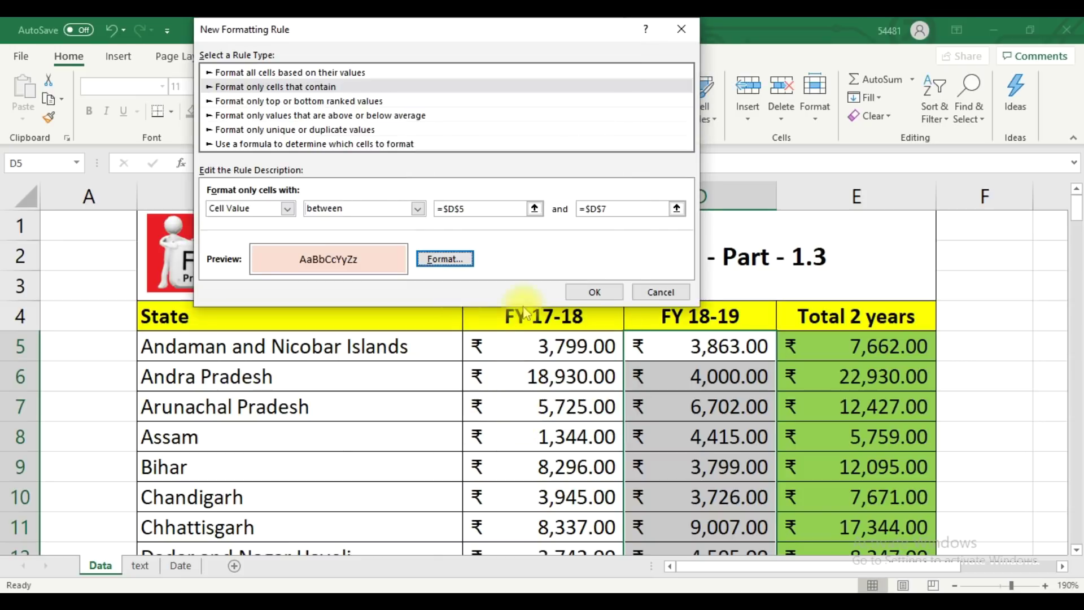
left_click(588, 300)
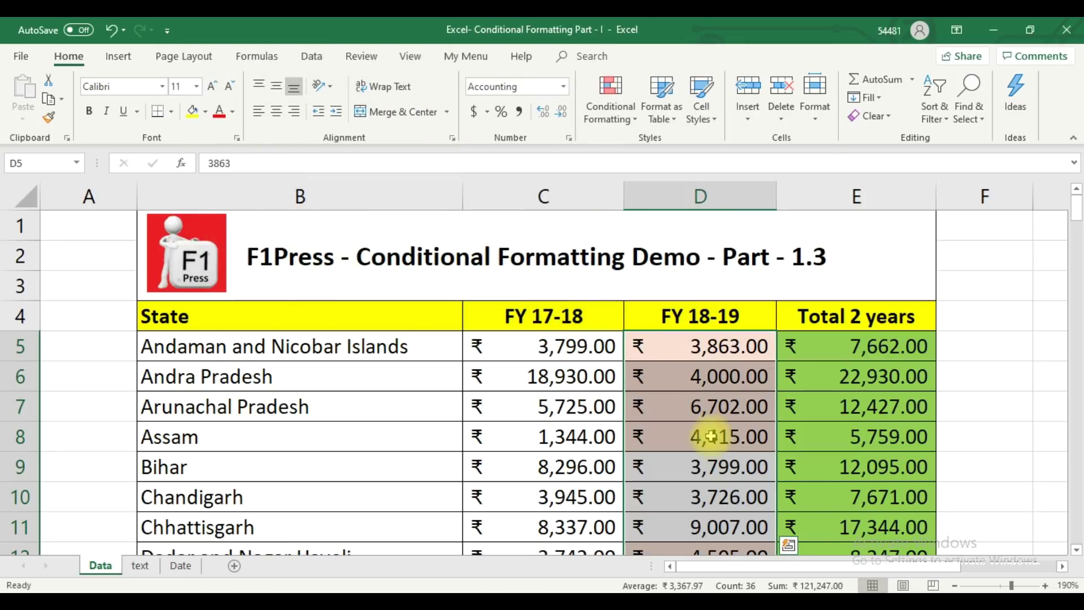
scroll(719, 458, "down", 1)
scroll(719, 458, "down", 10)
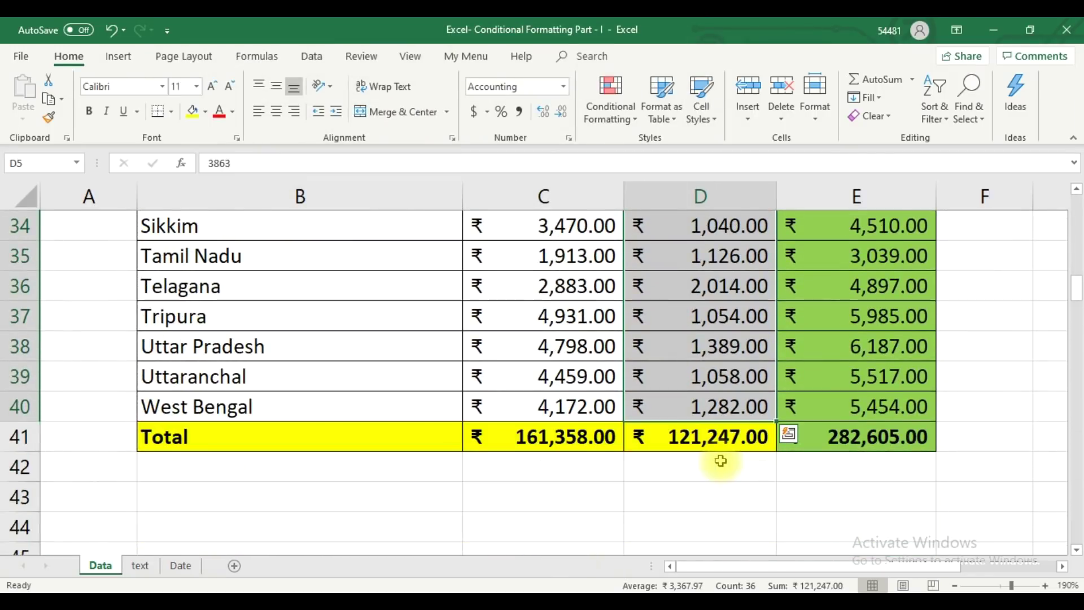
scroll(714, 449, "up", 11)
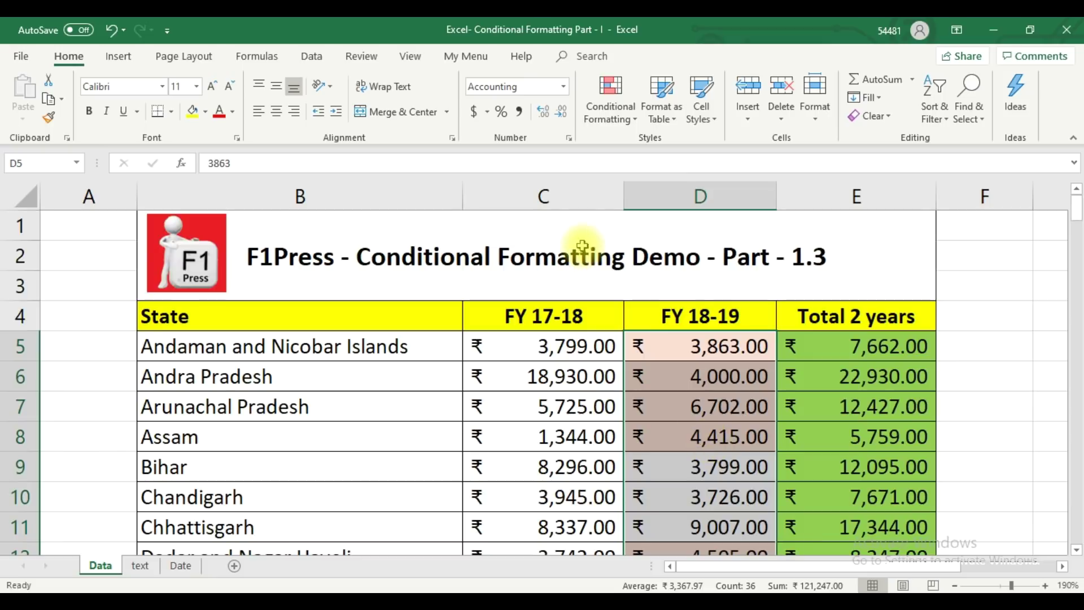
- Clear the conditional formatting rules from the selected FY 18-19 cells
left_click(612, 107)
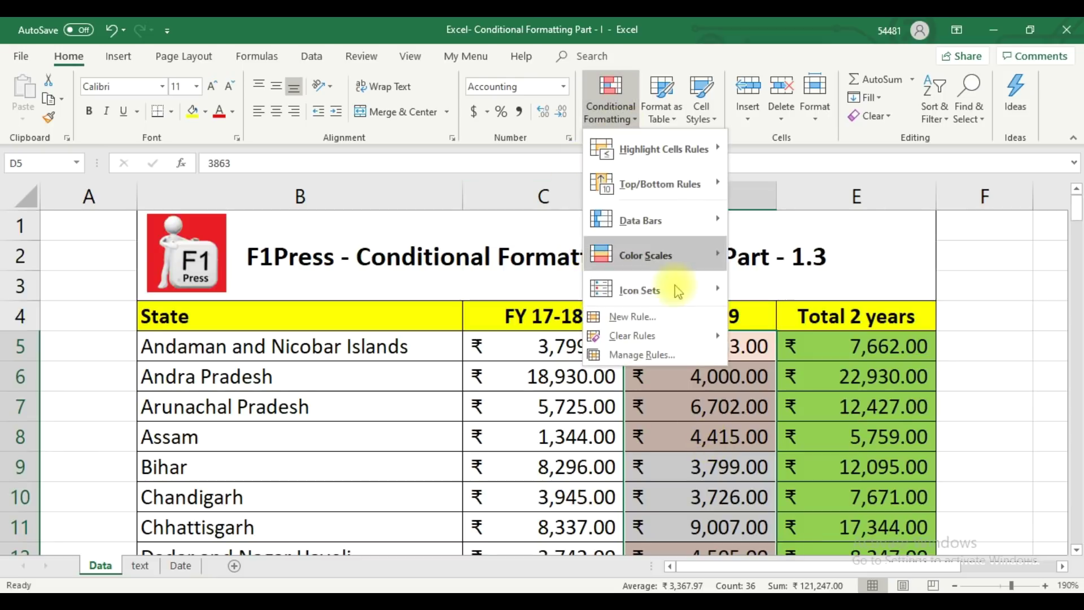
mouse_move(675, 336)
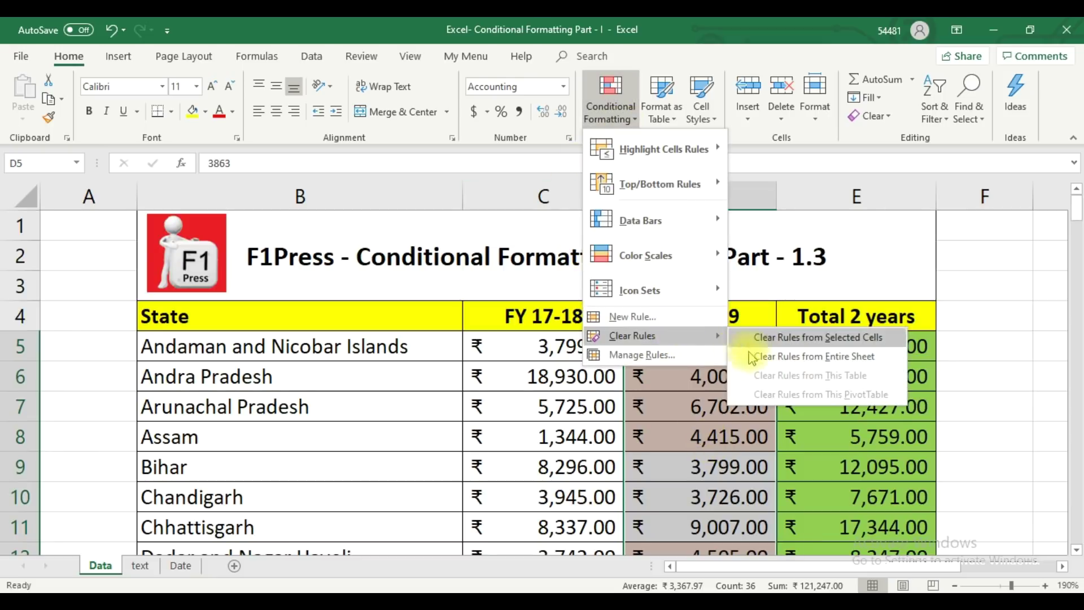
left_click(776, 341)
- Set up a custom highlight rule for the selected cells whose cell value is not between =$D$5 and =$D$7
left_click(610, 107)
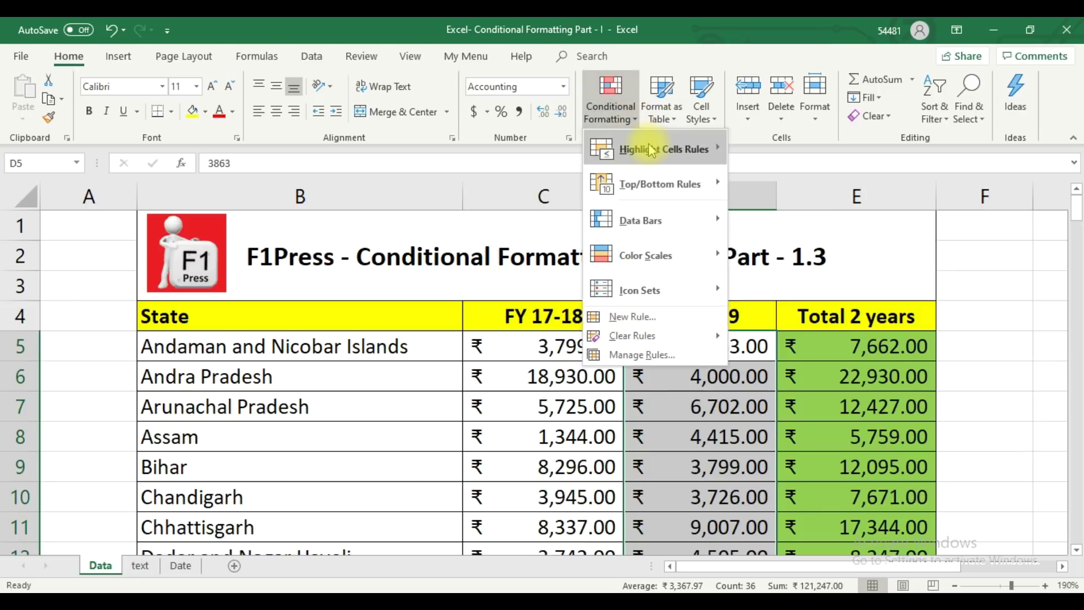
mouse_move(712, 150)
left_click(841, 387)
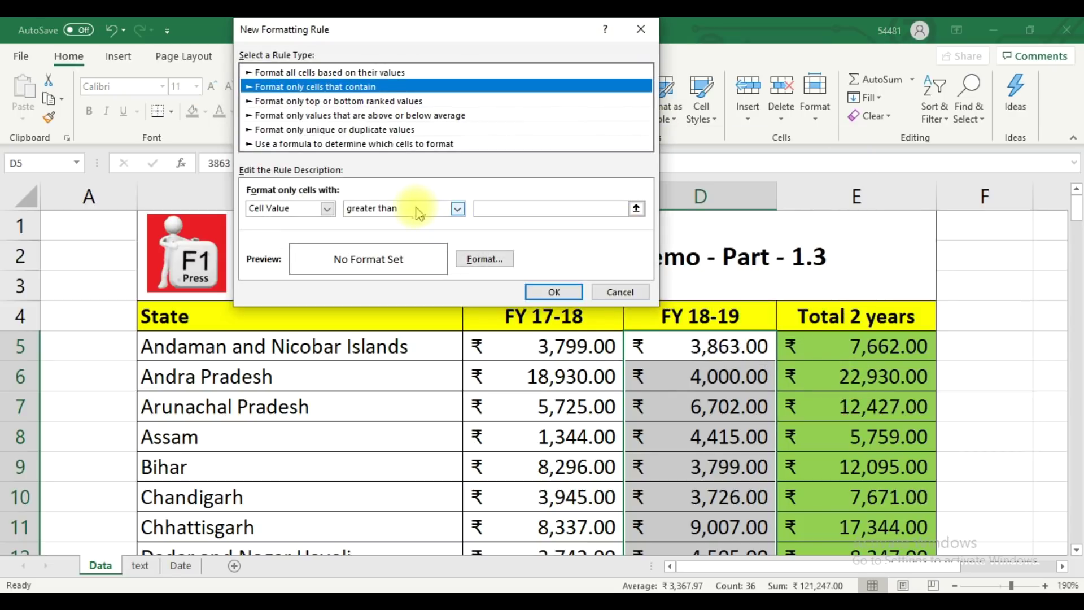
left_click(419, 213)
left_click(395, 232)
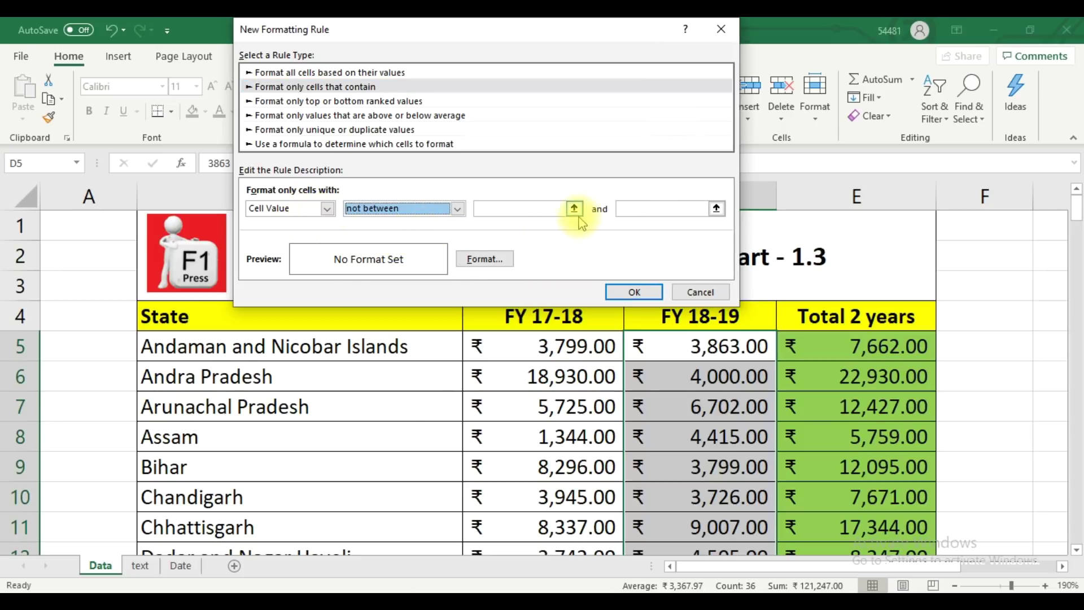
left_click(531, 208)
left_click(685, 346)
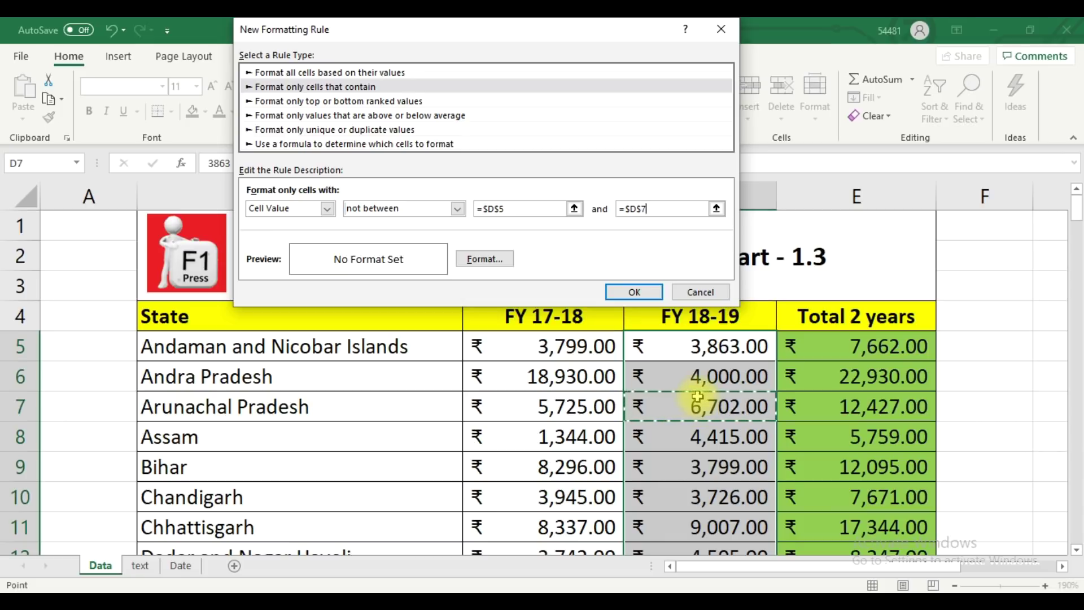
left_click(640, 296)
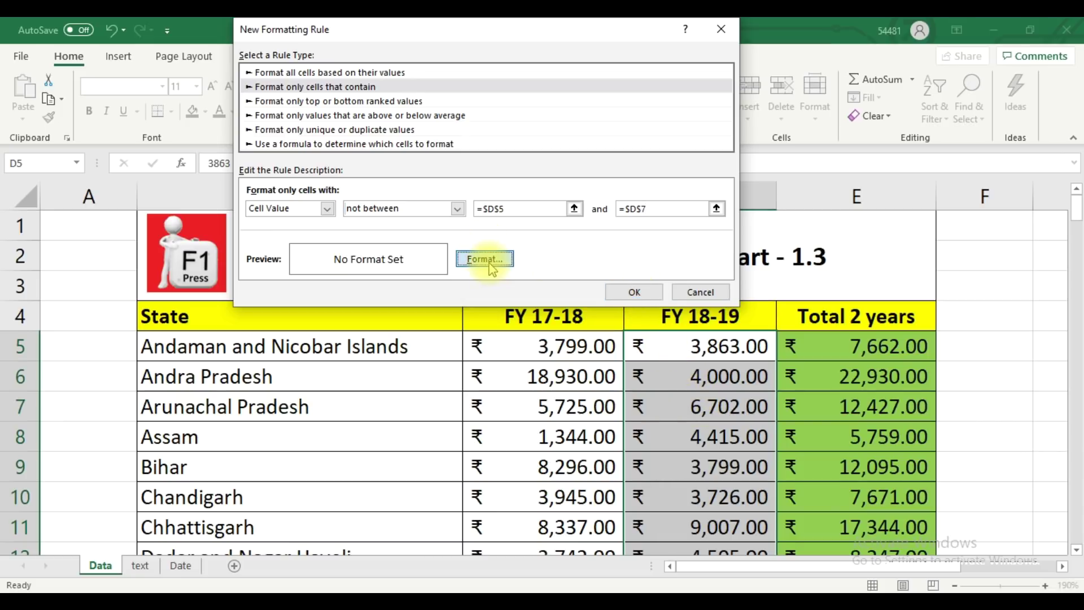
- Give the not-between rule a light lime-green background fill, apply it, and review the FY 18-19 column
left_click(489, 261)
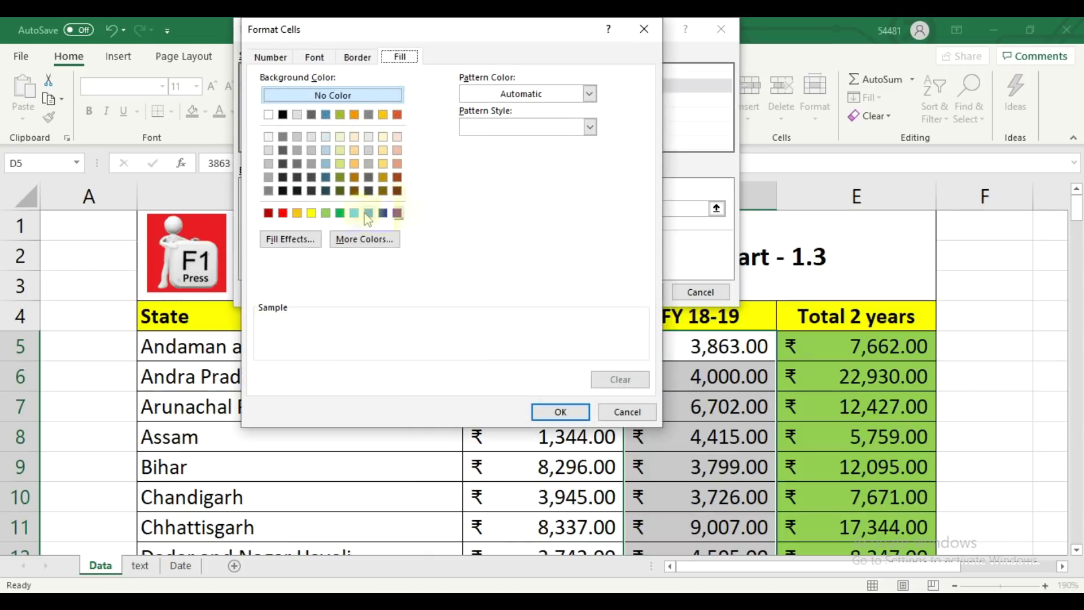
left_click(340, 163)
left_click(577, 417)
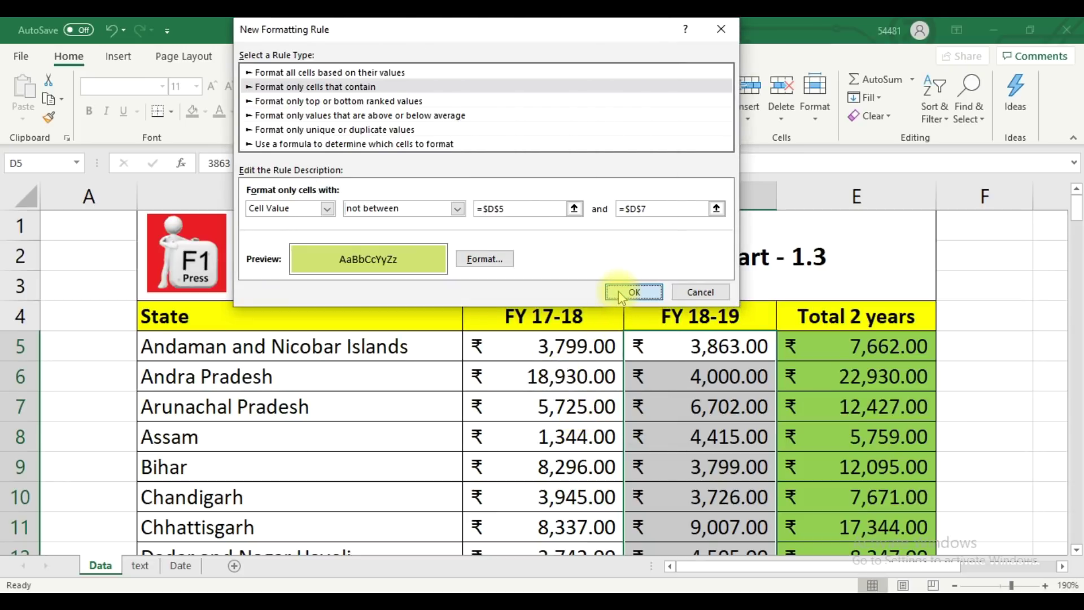
left_click(633, 292)
scroll(728, 468, "down", 1)
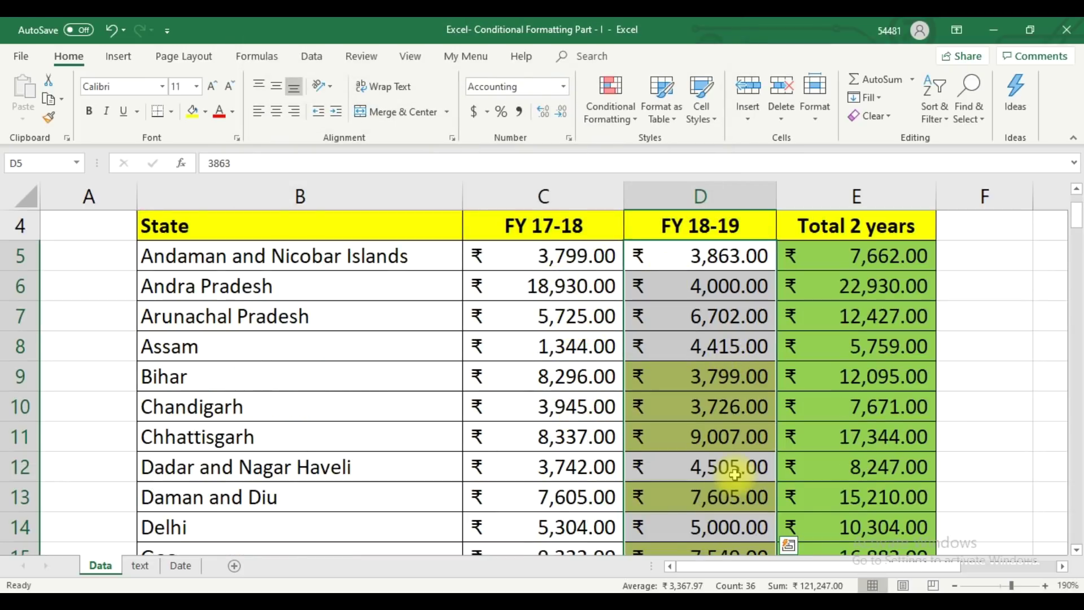
scroll(734, 474, "down", 1)
scroll(734, 474, "down", 7)
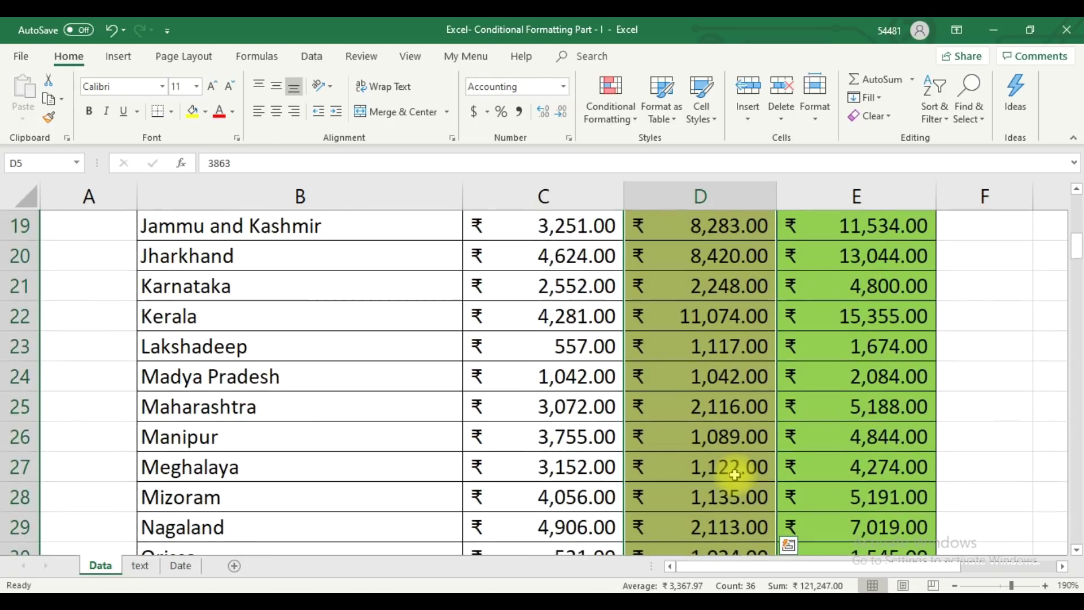
scroll(734, 476, "down", 1)
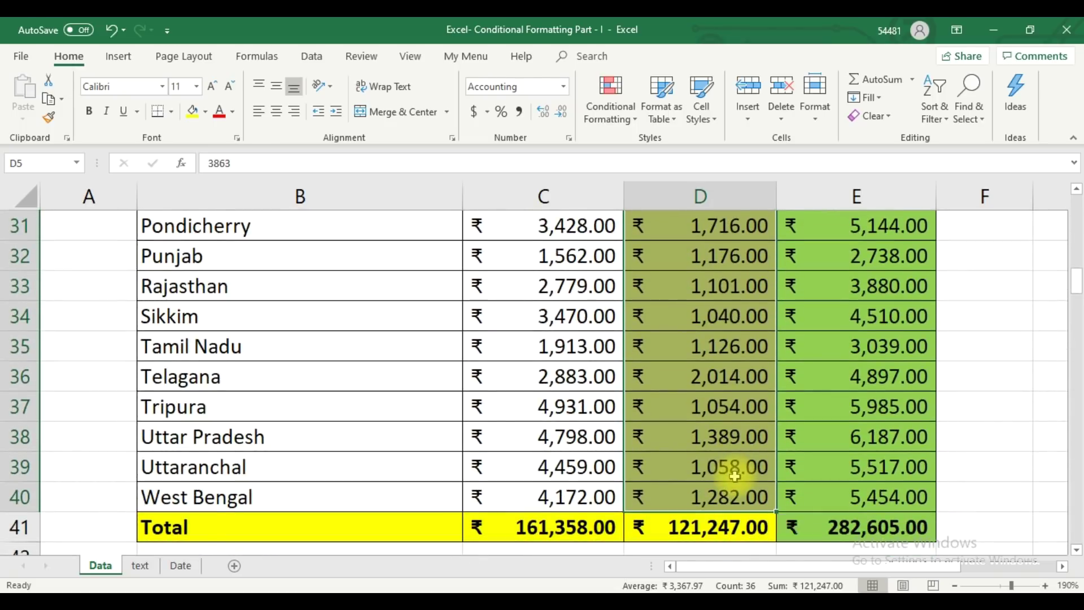
- Clear the conditional formatting rules from the entire Data sheet, including the not-between rule and the Total 2 years highlighting
scroll(734, 476, "up", 9)
scroll(734, 476, "up", 2)
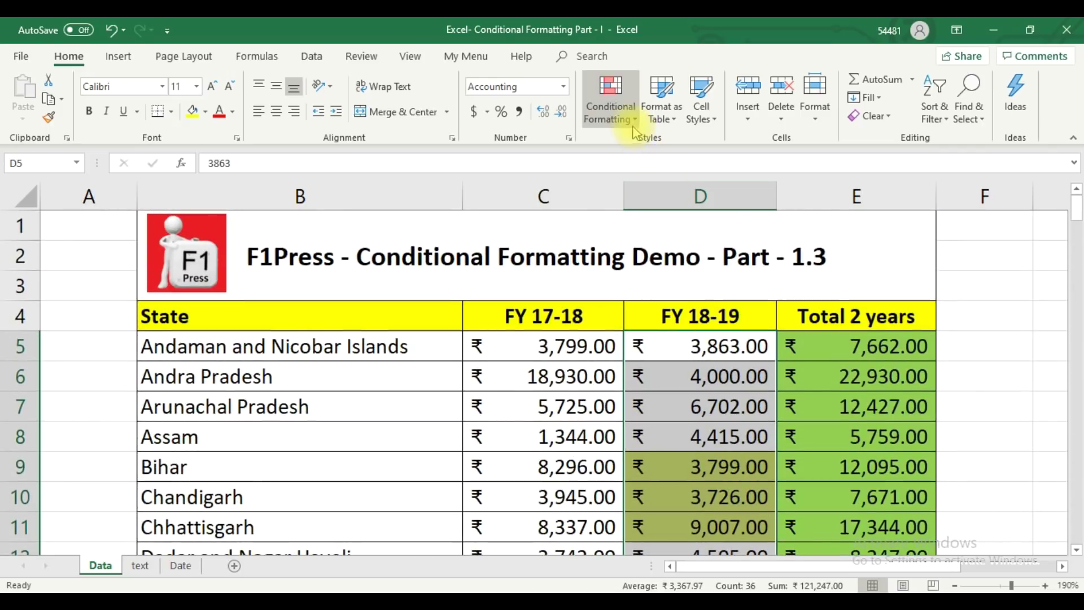
left_click(634, 122)
mouse_move(675, 338)
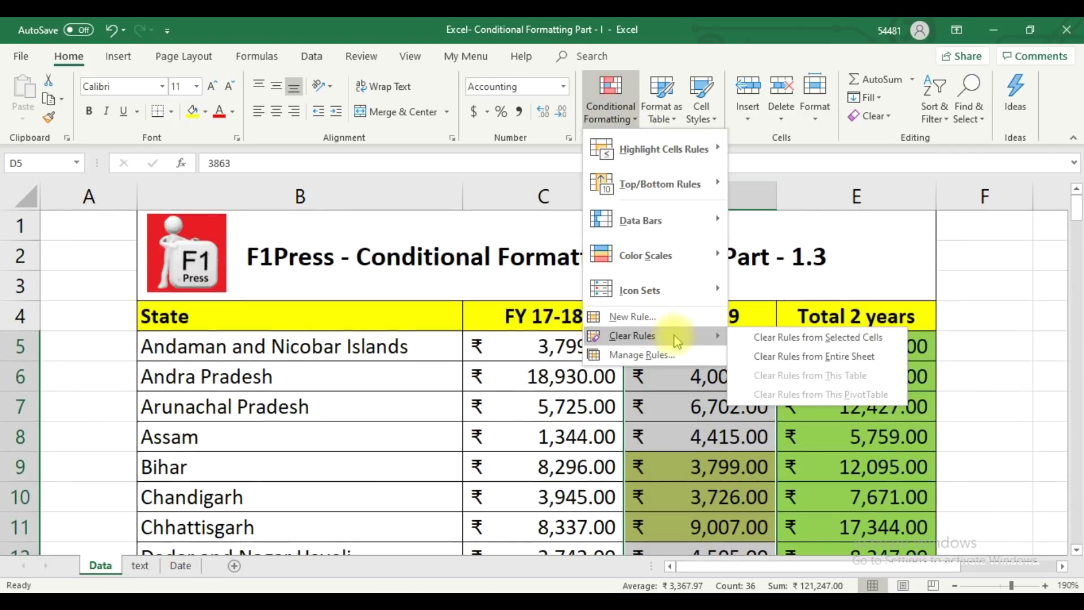
left_click(777, 361)
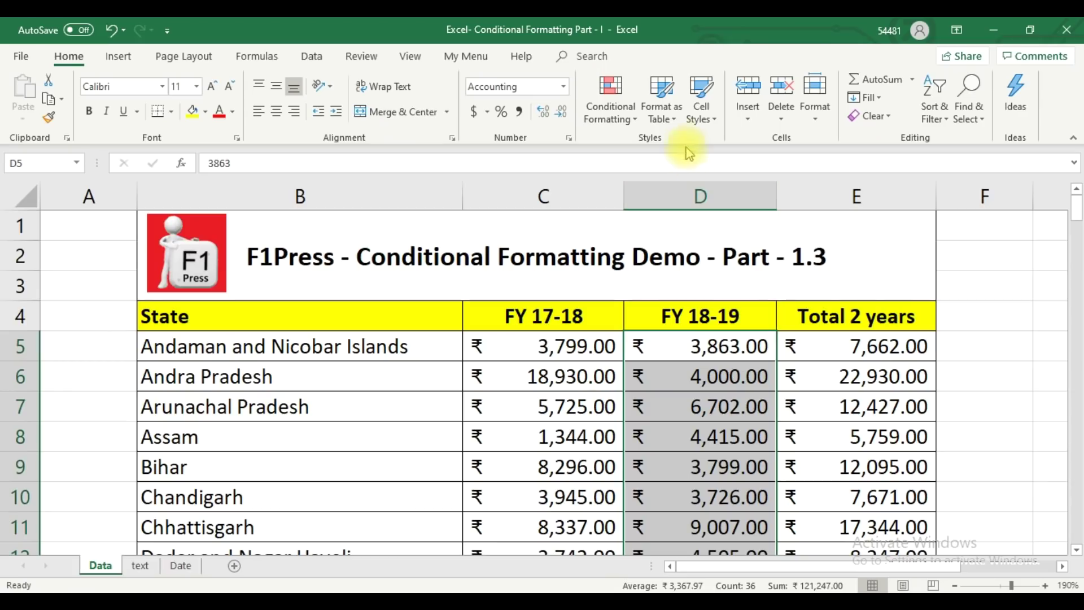
- Set up a custom highlight rule for the selected FY 18-19 cells whose cell value is equal to =$D$6
left_click(610, 108)
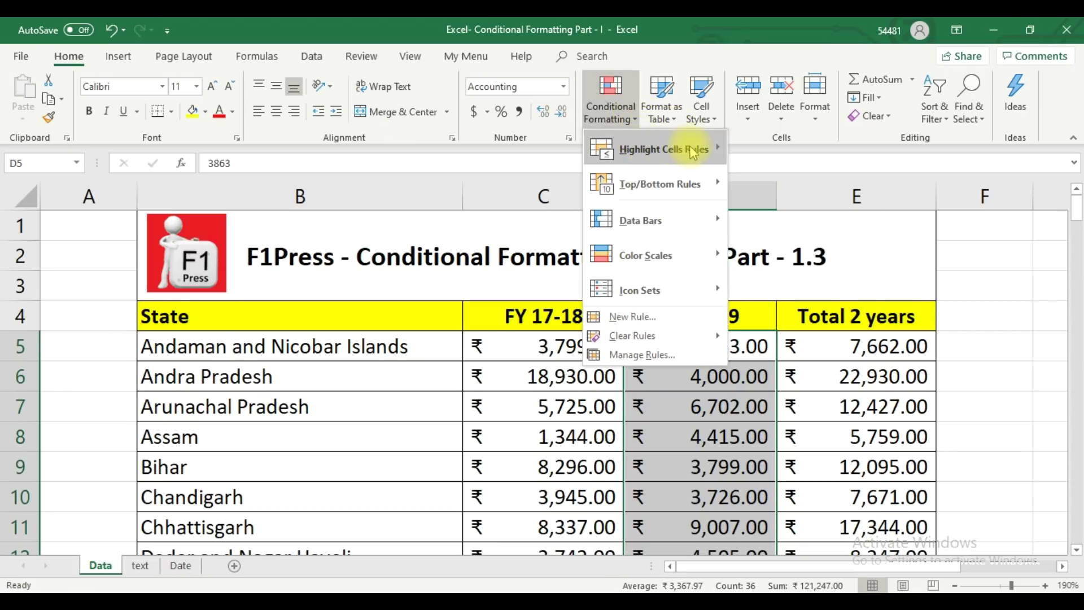
mouse_move(692, 148)
left_click(828, 389)
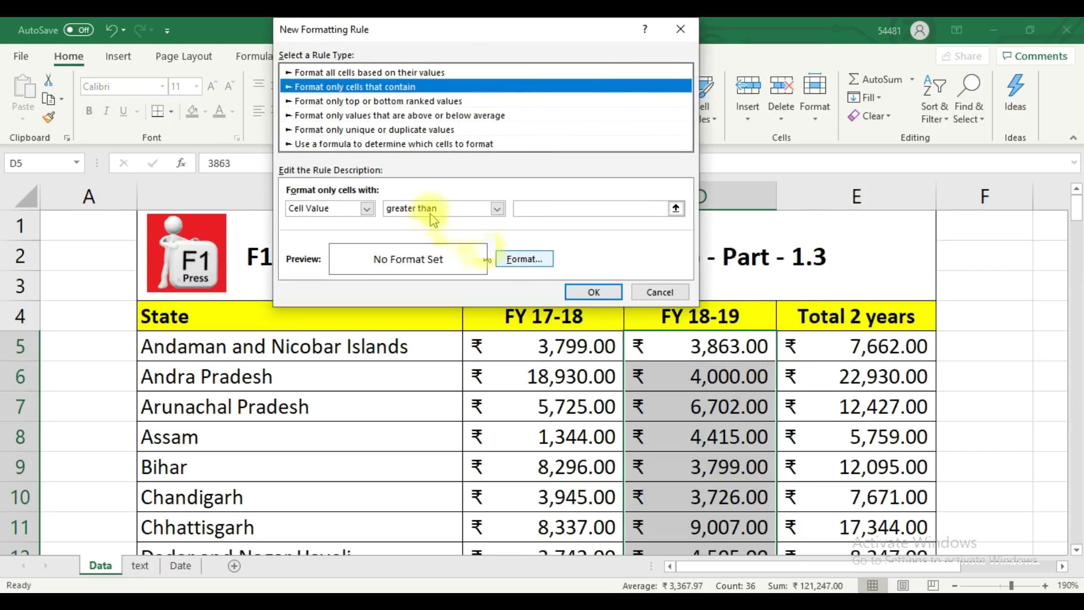
left_click(429, 210)
left_click(442, 244)
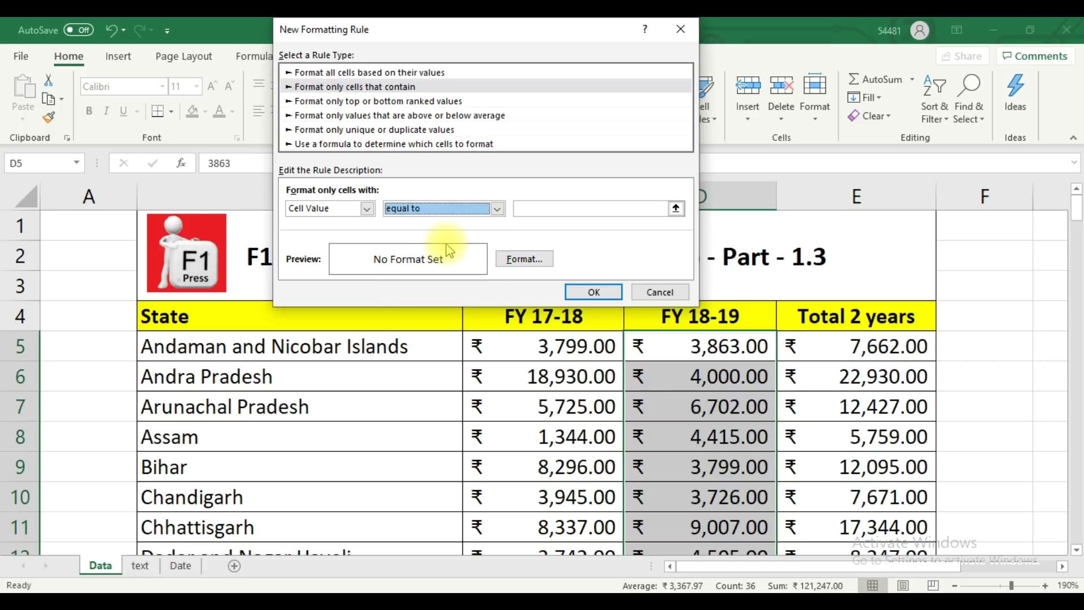
left_click(547, 210)
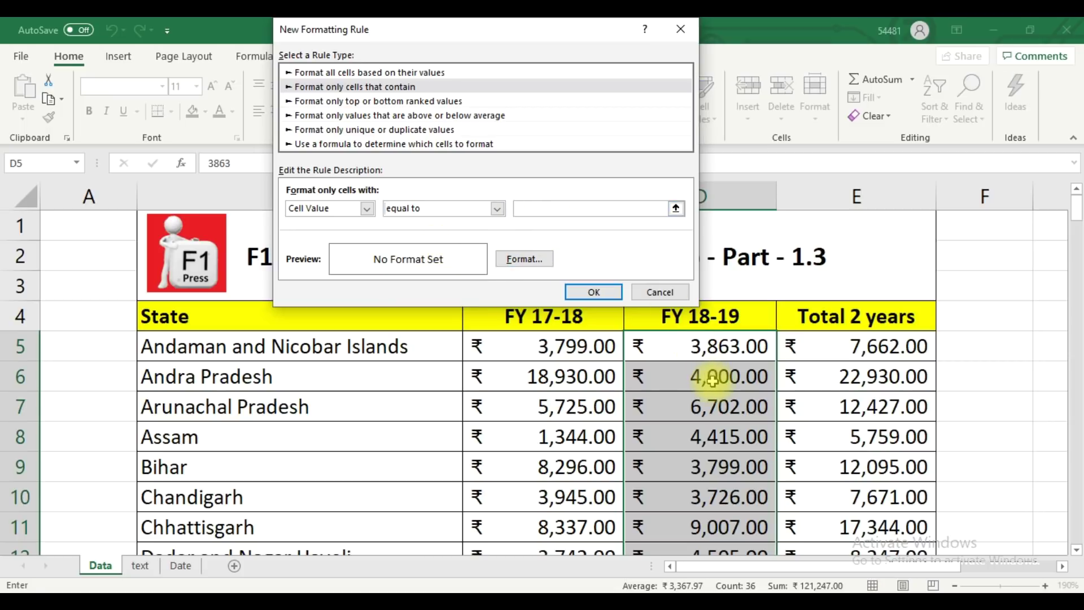
left_click(712, 382)
- Give the equal-to rule a green background fill, apply it, and review the FY 18-19 column
left_click(523, 260)
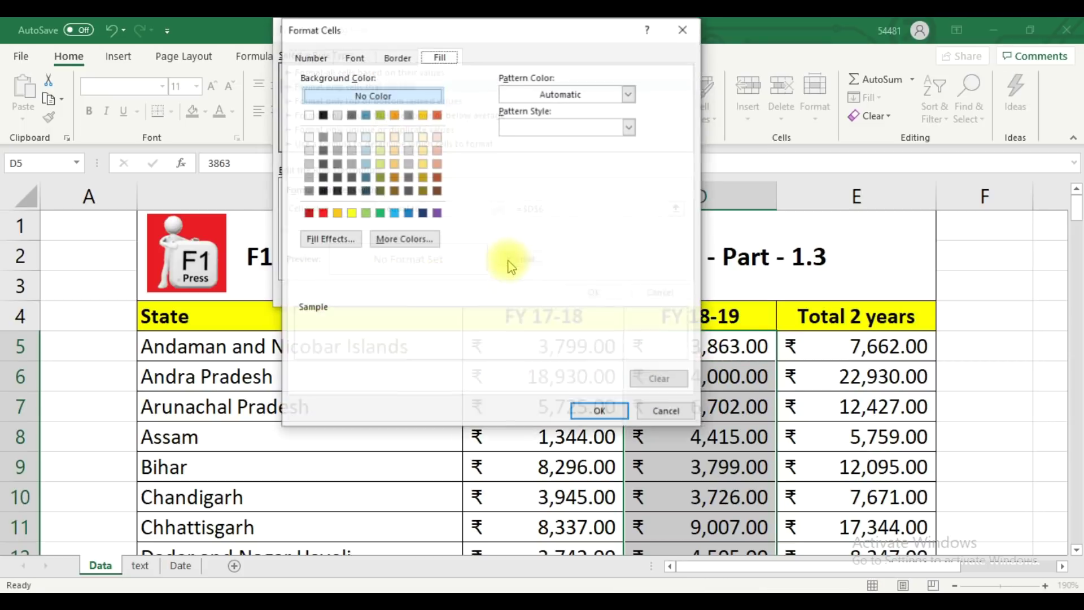
left_click(380, 214)
left_click(601, 412)
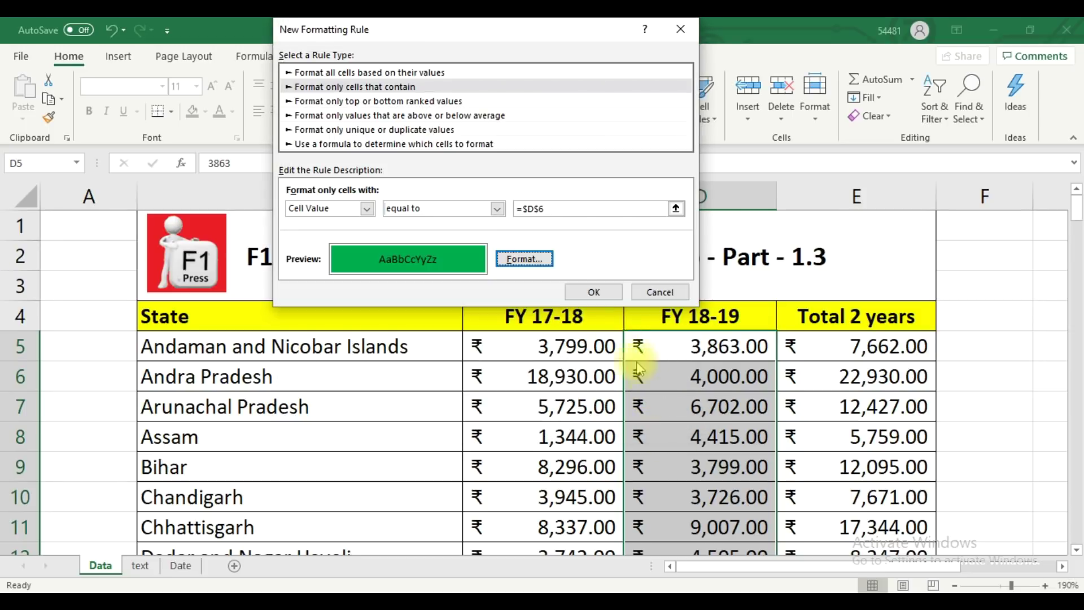
left_click(580, 297)
scroll(740, 414, "down", 7)
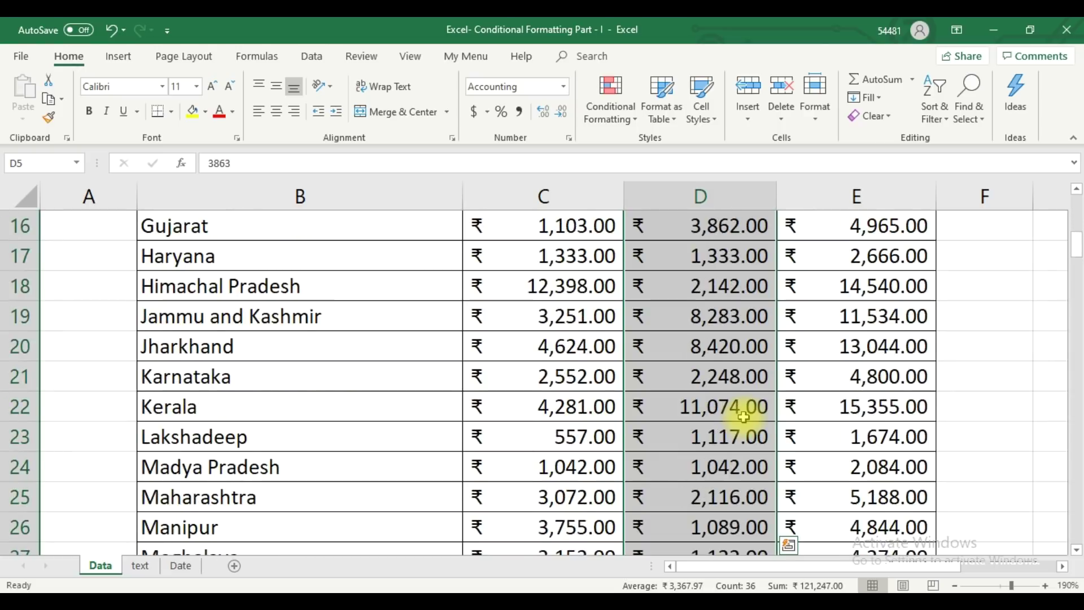
scroll(740, 414, "down", 2)
scroll(738, 411, "up", 9)
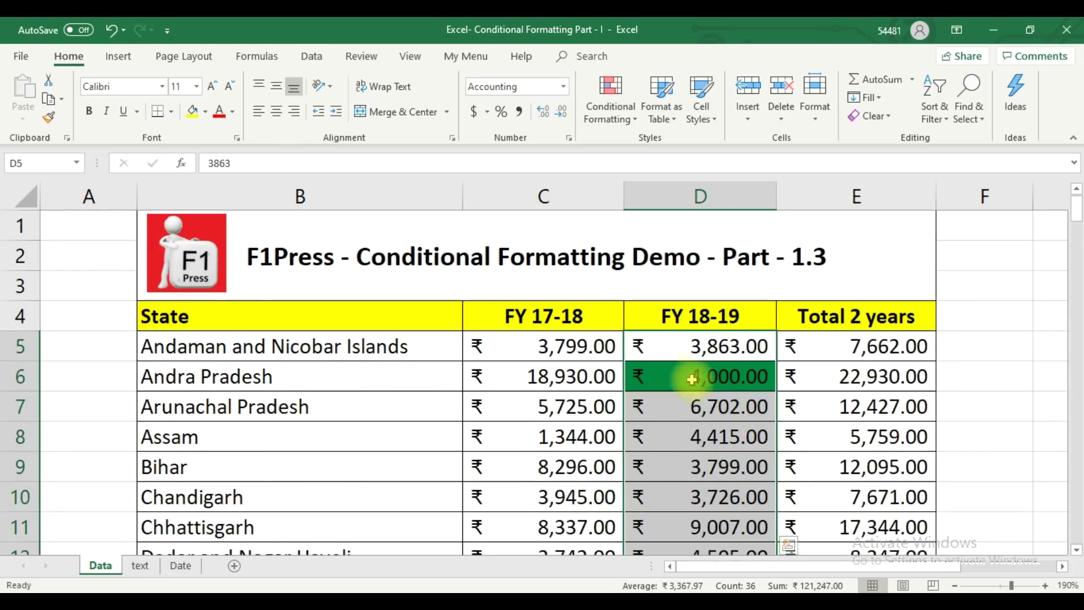
- Clear the equal-to rule by removing all conditional formatting from the entire sheet
left_click(611, 111)
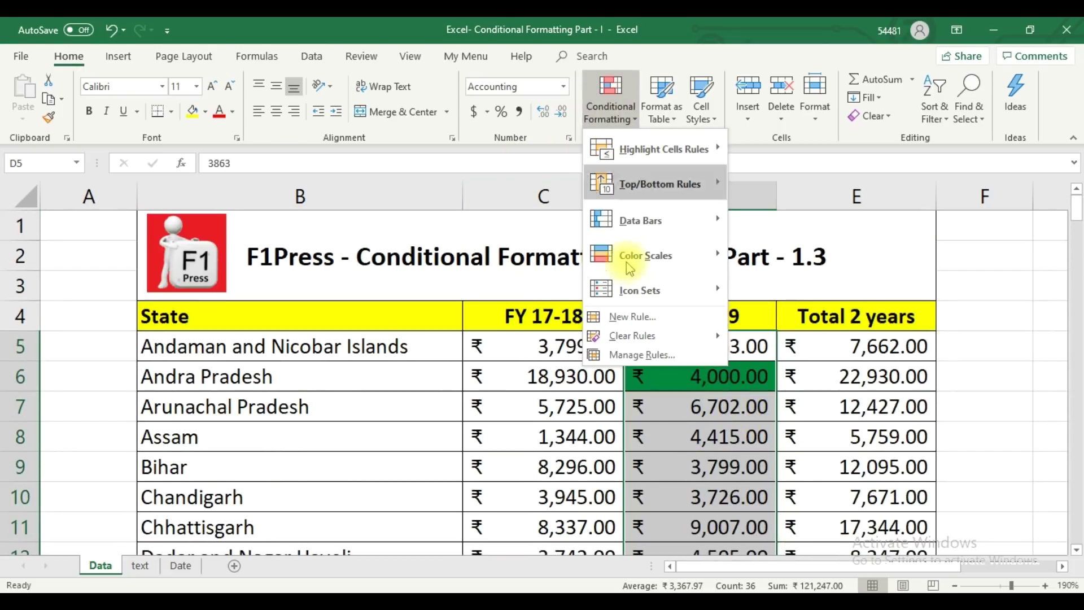
mouse_move(650, 336)
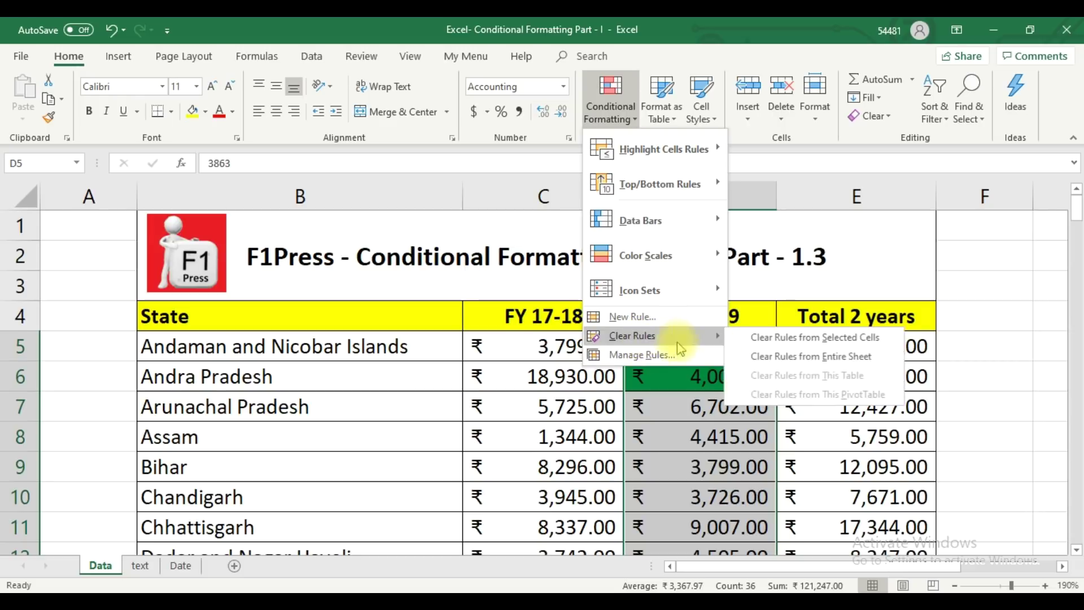
left_click(777, 355)
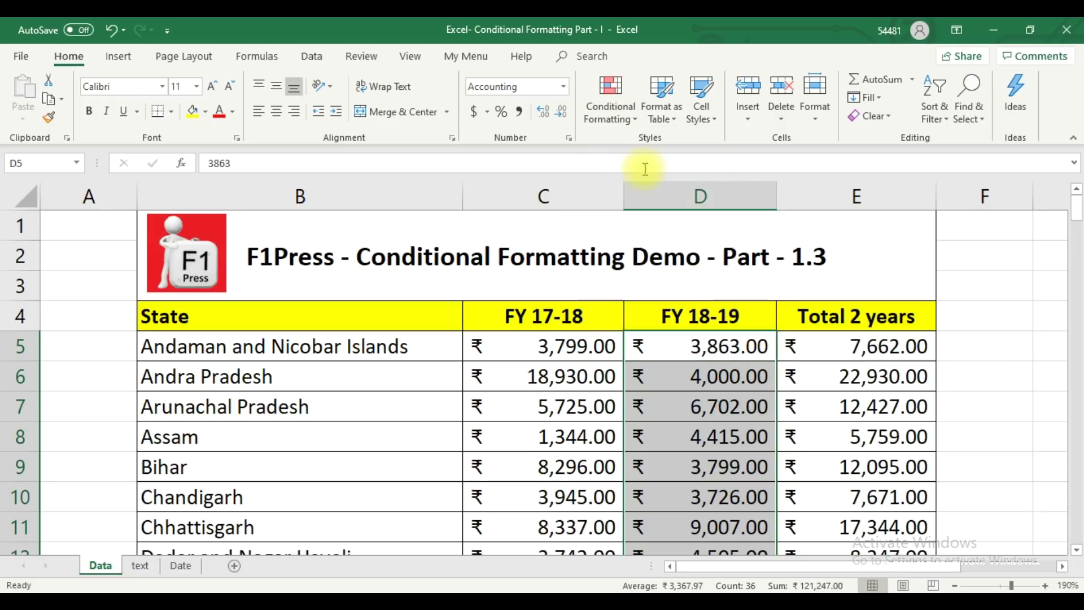
- Set up a custom highlight rule for the selected FY 18-19 cells whose cell value is not equal to =$D$6
left_click(611, 110)
mouse_move(700, 149)
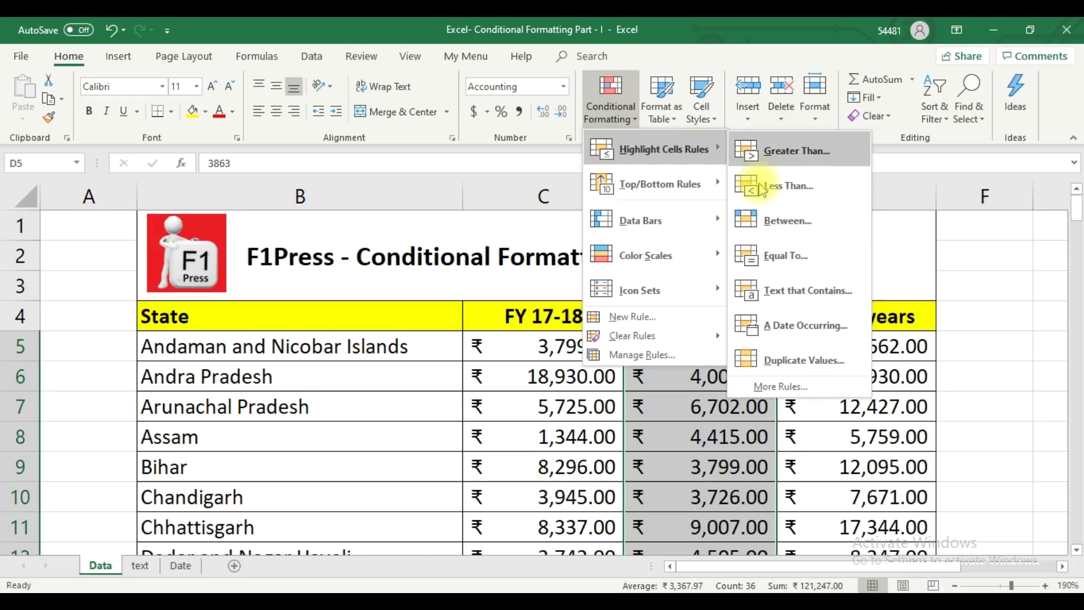
left_click(817, 386)
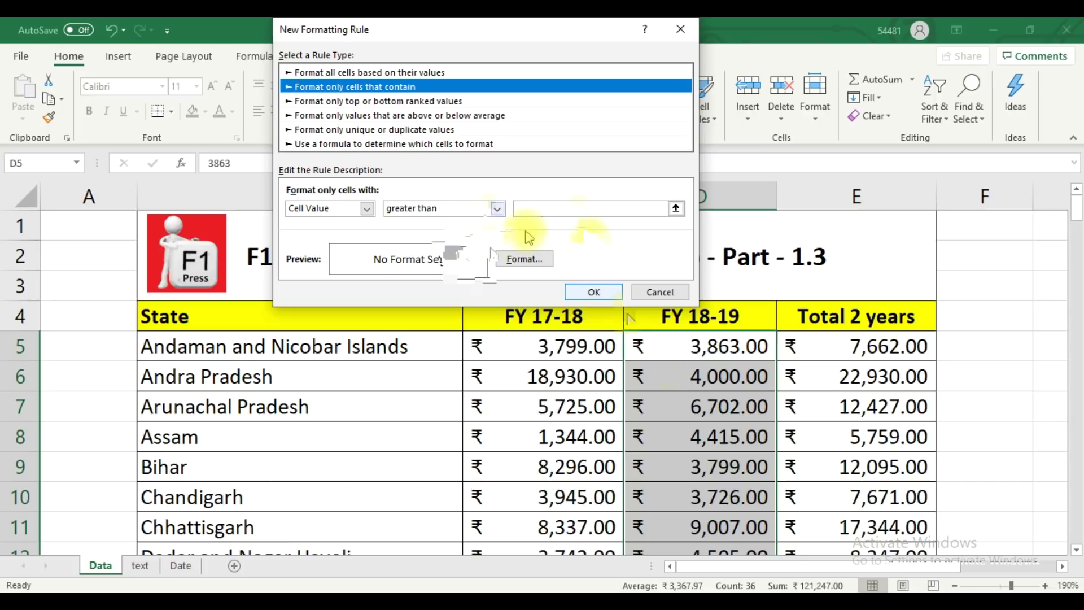
left_click(699, 380)
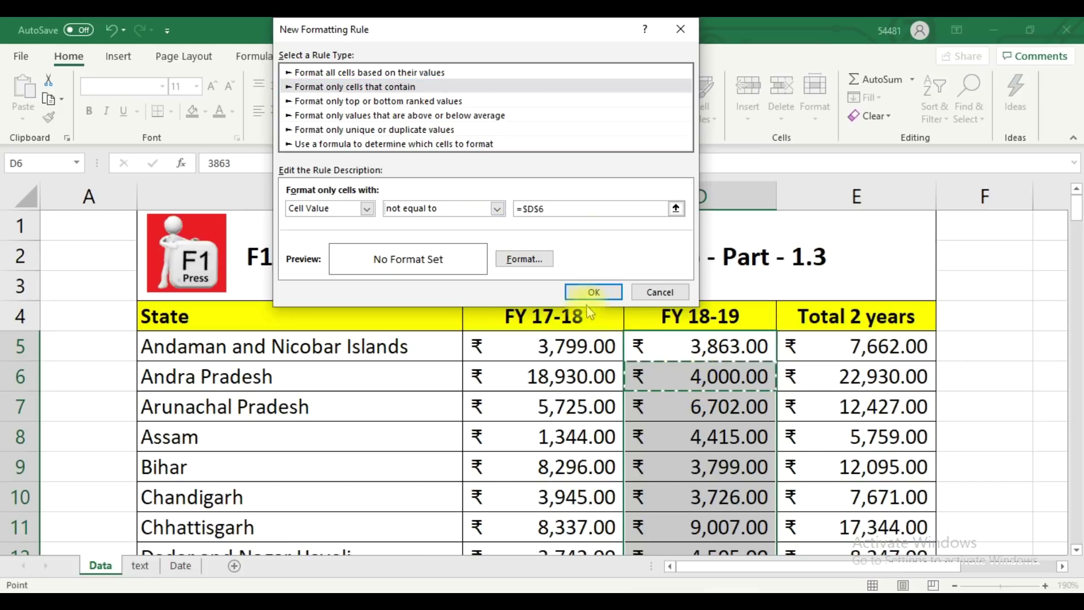
- Give the not-equal-to rule a salmon background fill, apply it, and review the FY 18-19 column
left_click(522, 258)
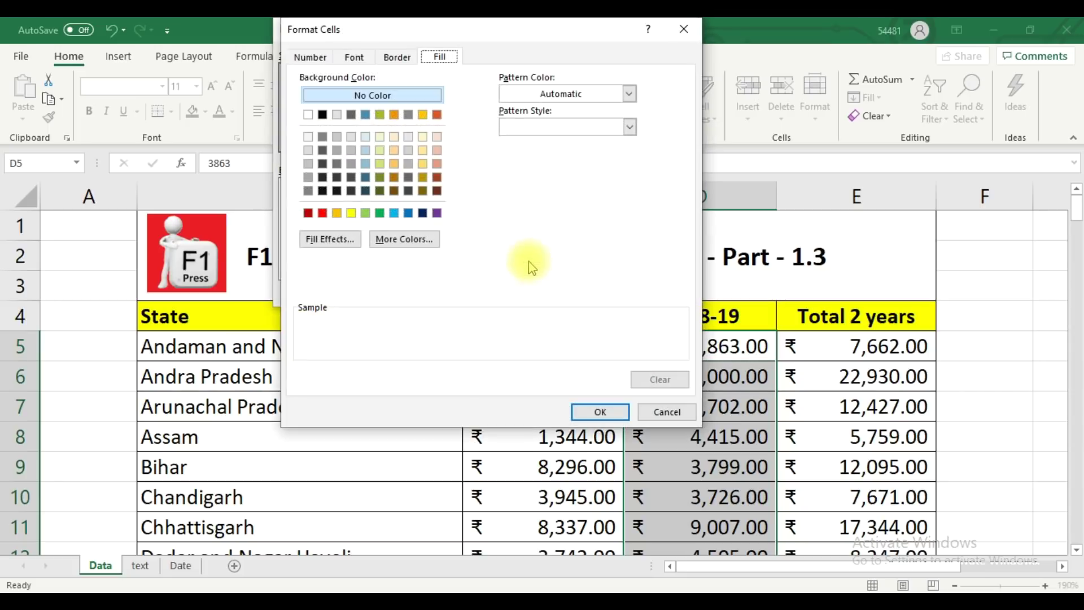
left_click(437, 164)
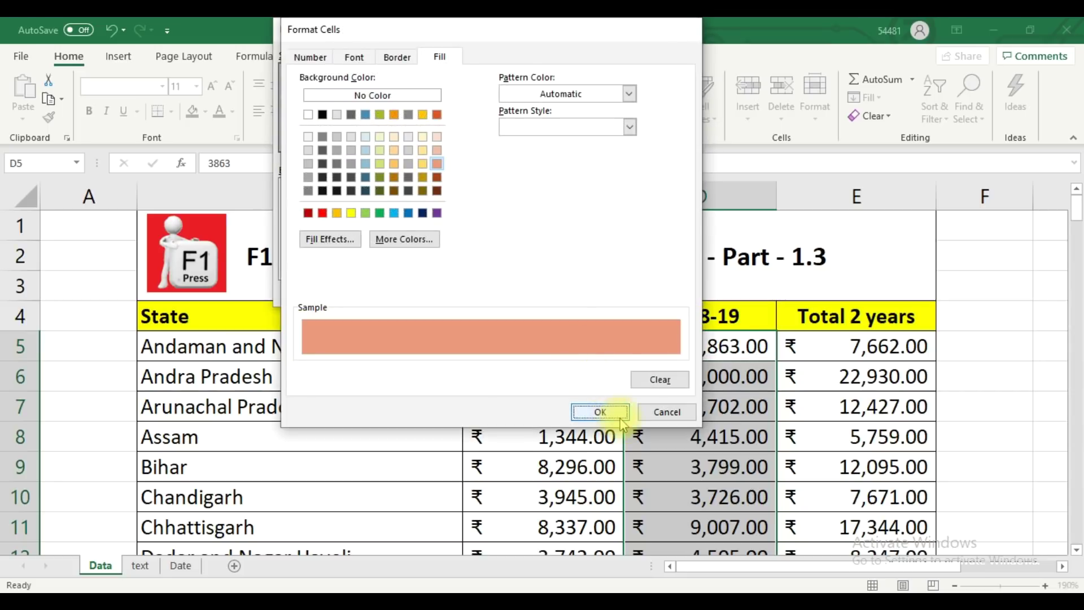
left_click(600, 412)
left_click(592, 292)
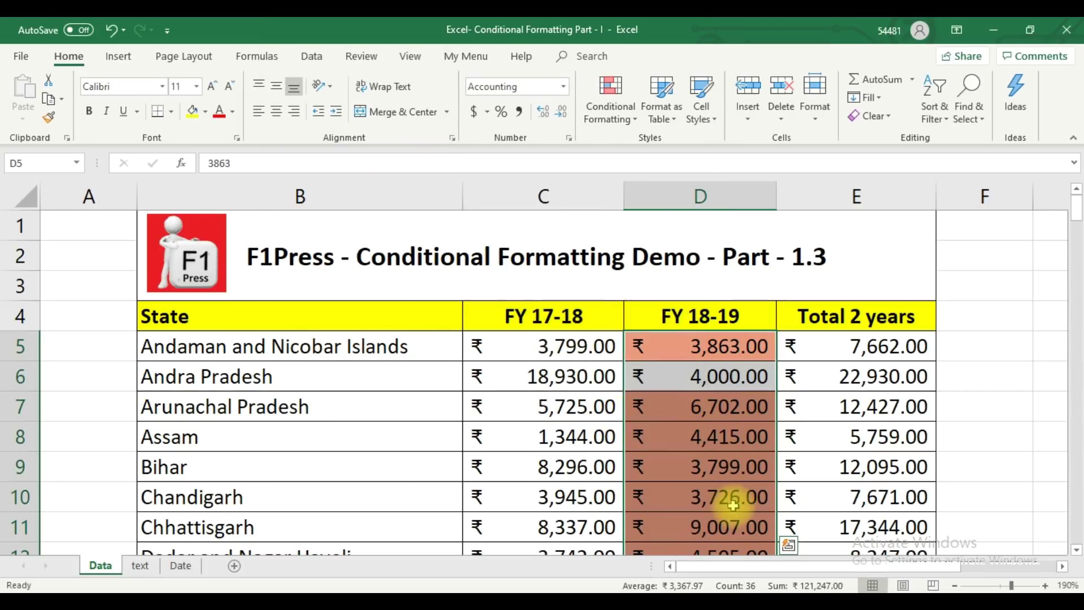
scroll(730, 508, "down", 6)
scroll(733, 507, "down", 7)
scroll(733, 506, "up", 8)
scroll(733, 505, "up", 6)
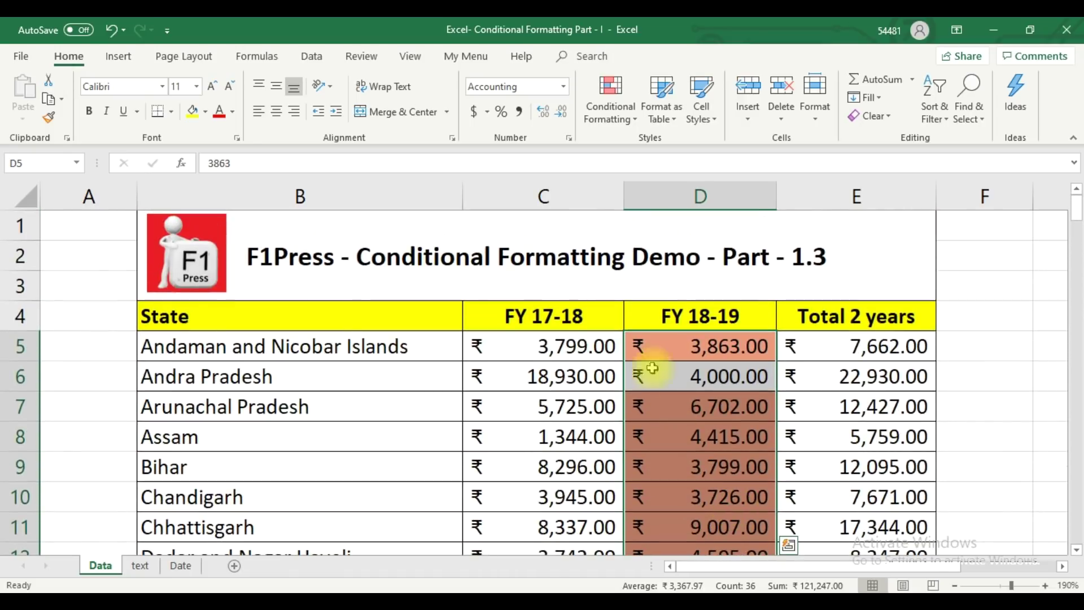
- Clear the not-equal-to rule by removing all conditional formatting from the entire sheet
left_click(611, 110)
mouse_move(723, 163)
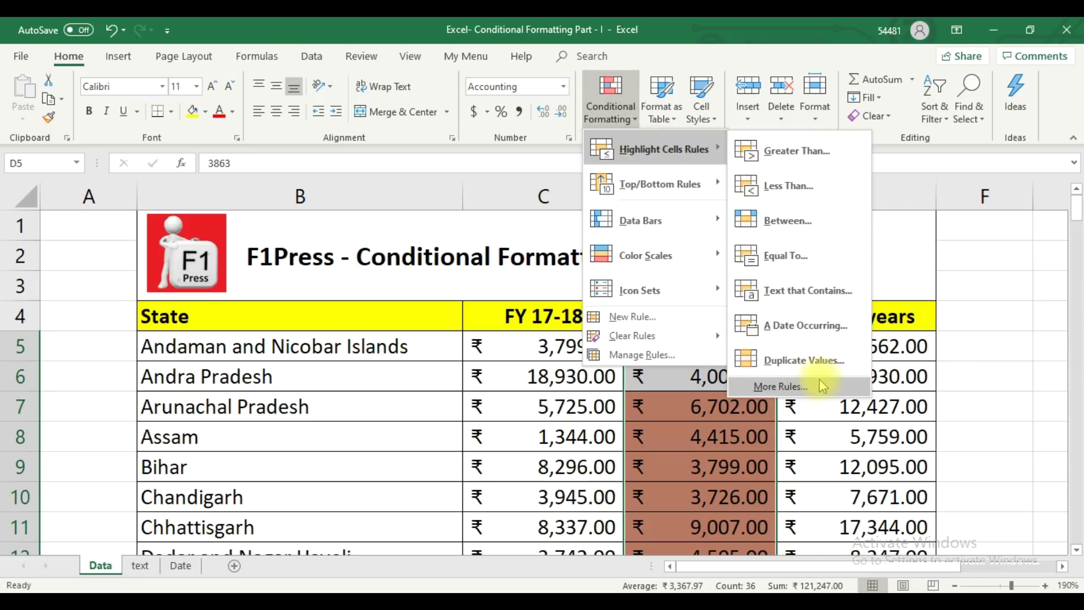
mouse_move(700, 349)
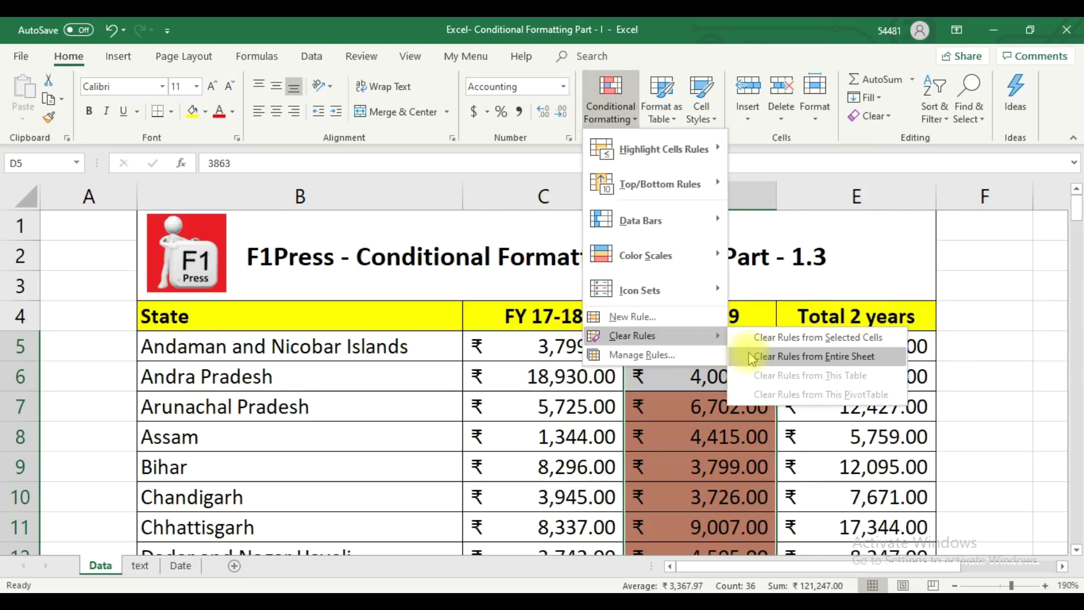
left_click(751, 354)
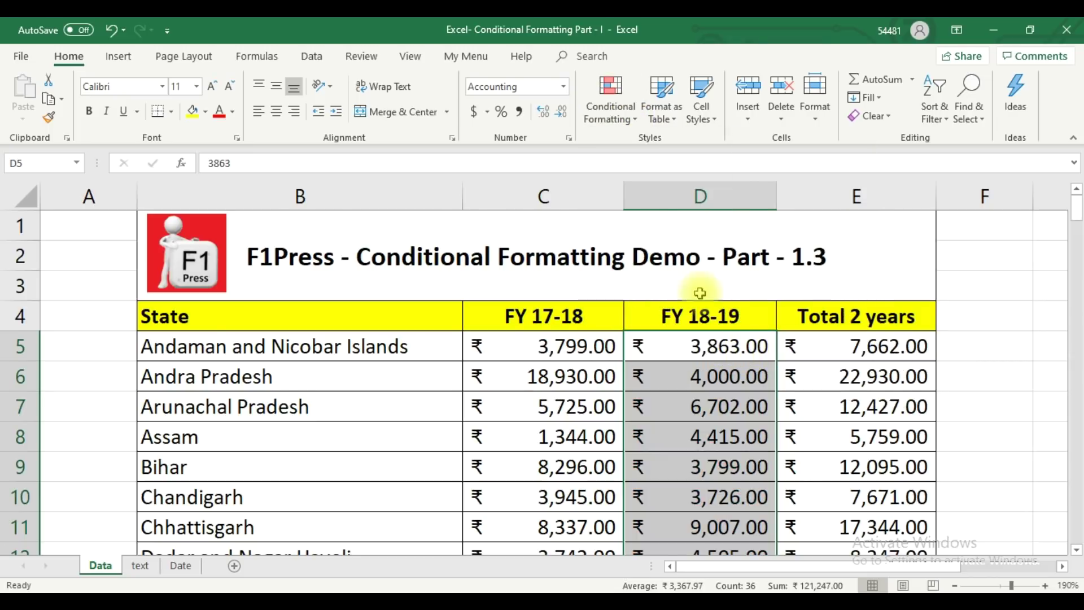
- Set up a custom highlight rule for the selected FY 18-19 cells whose cell value is greater than =$D$6
left_click(618, 129)
mouse_move(700, 149)
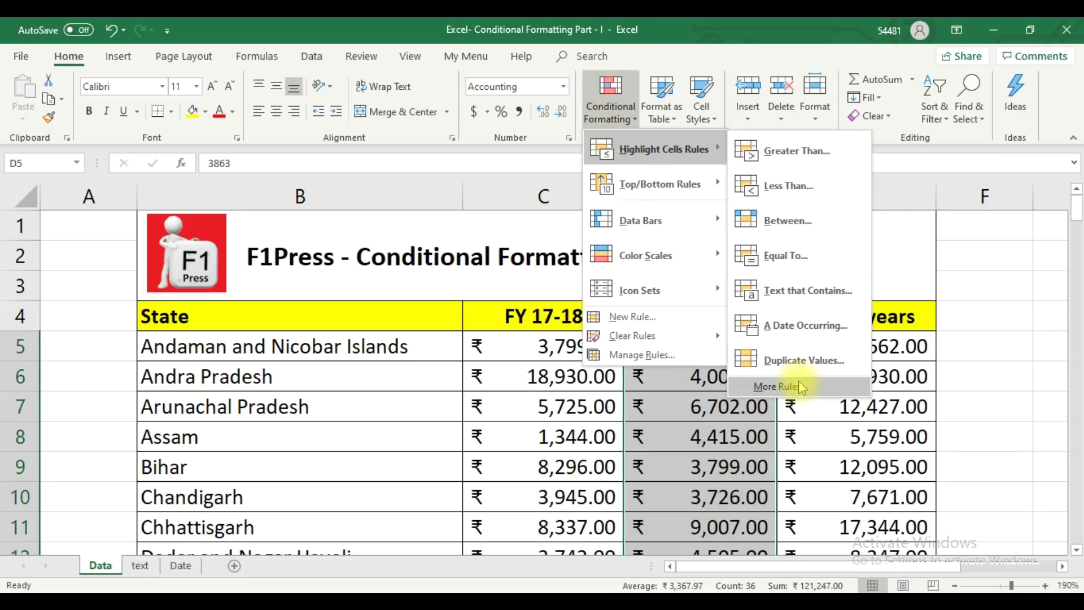
left_click(778, 386)
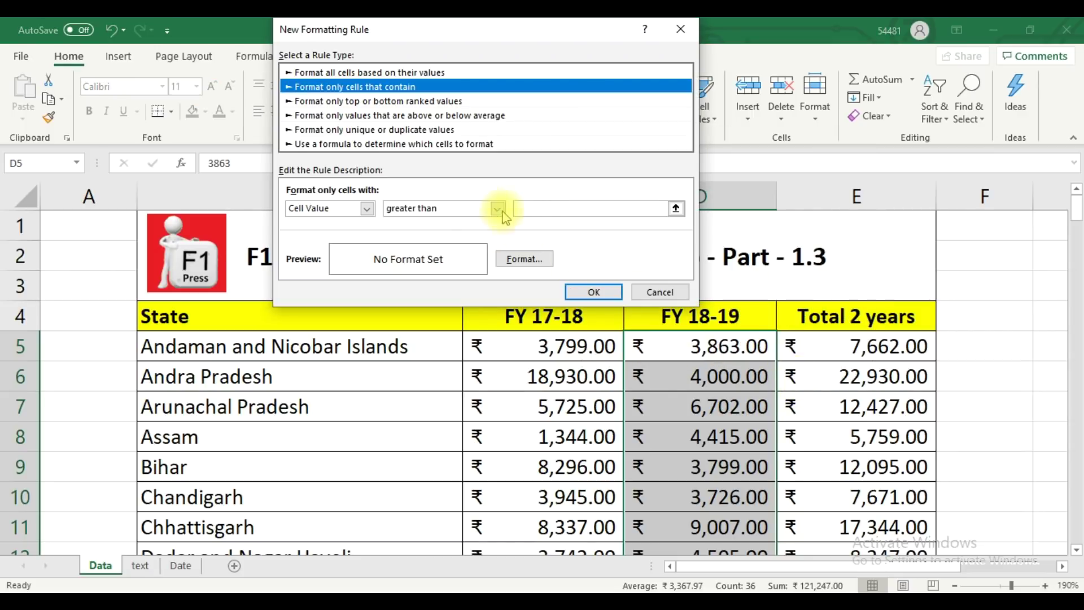
left_click(684, 379)
- Give the greater-than rule a blue background fill, apply it, and review the FY 18-19 column
left_click(514, 258)
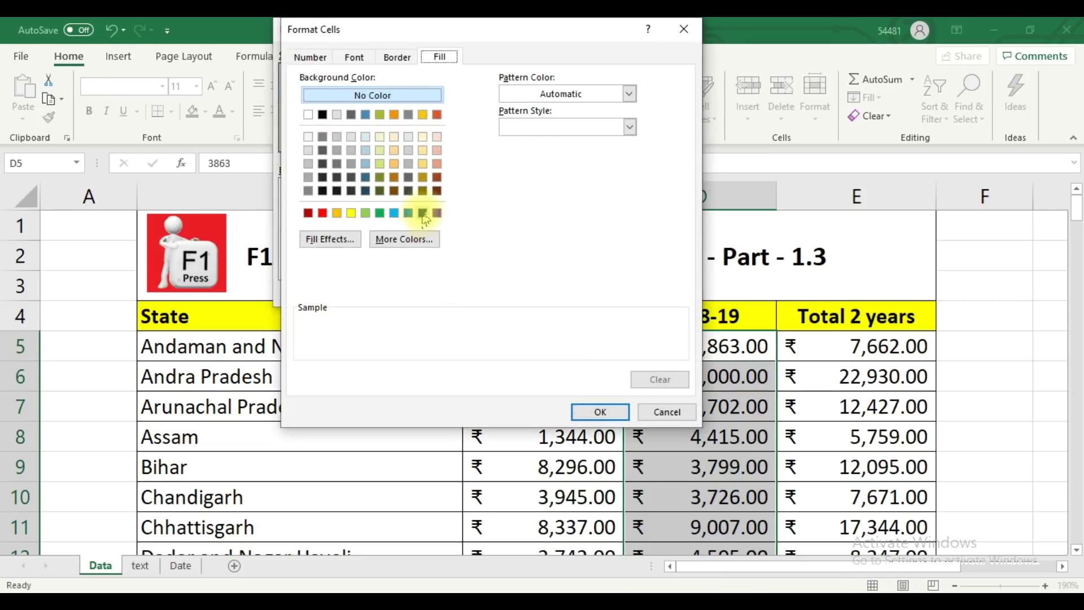
left_click(423, 214)
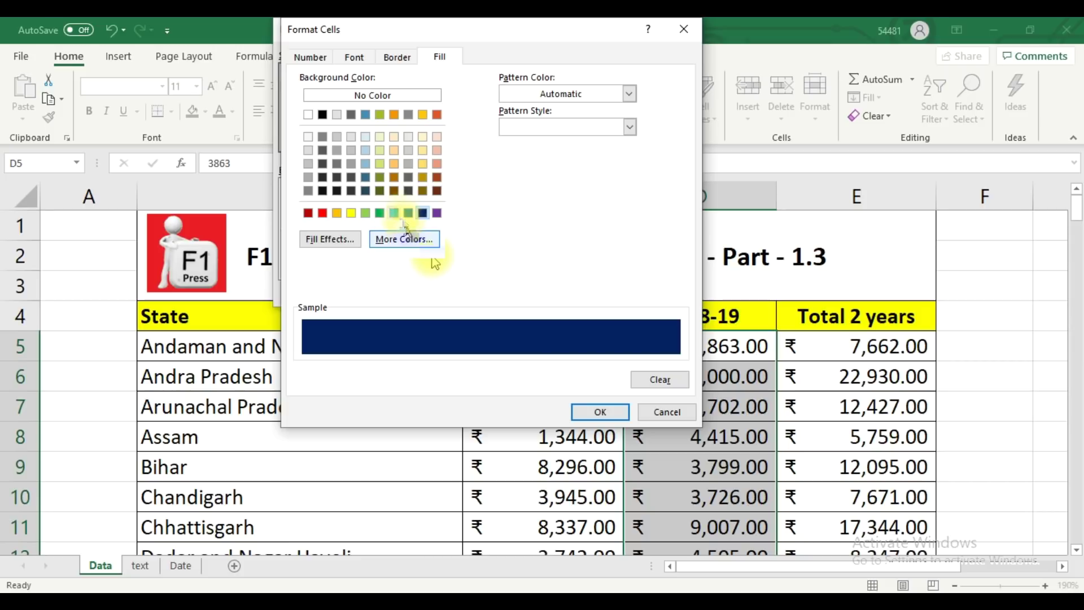
left_click(408, 212)
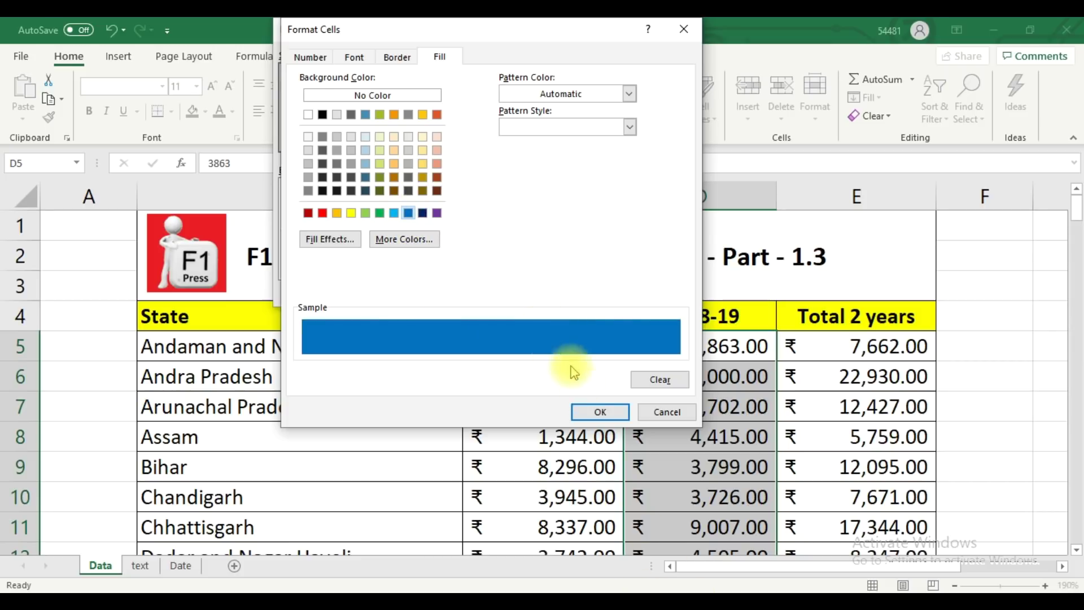
left_click(598, 412)
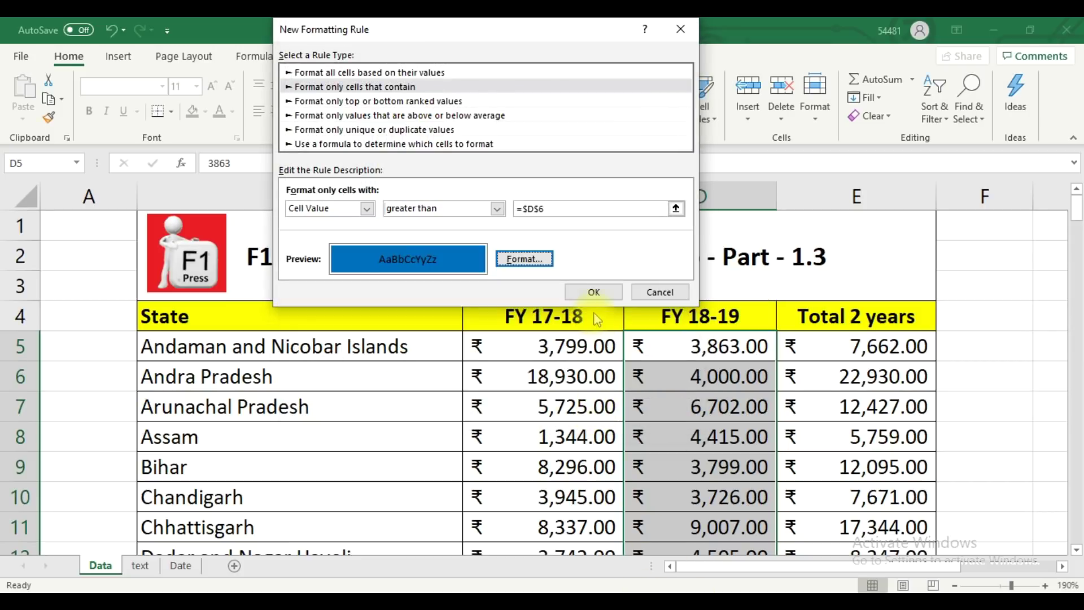
left_click(593, 292)
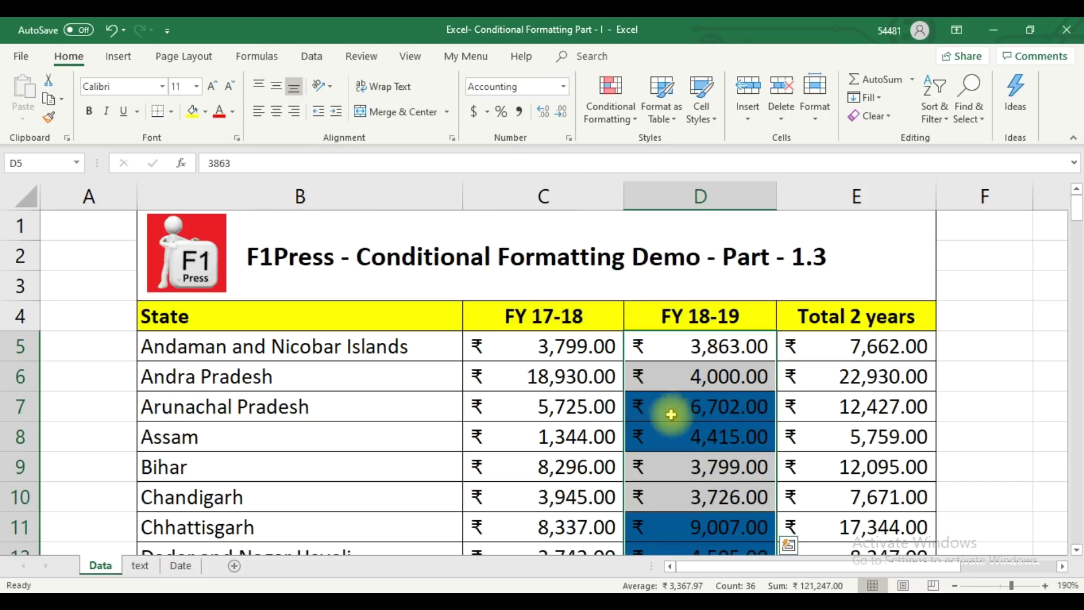
scroll(703, 483, "down", 3)
scroll(703, 483, "up", 3)
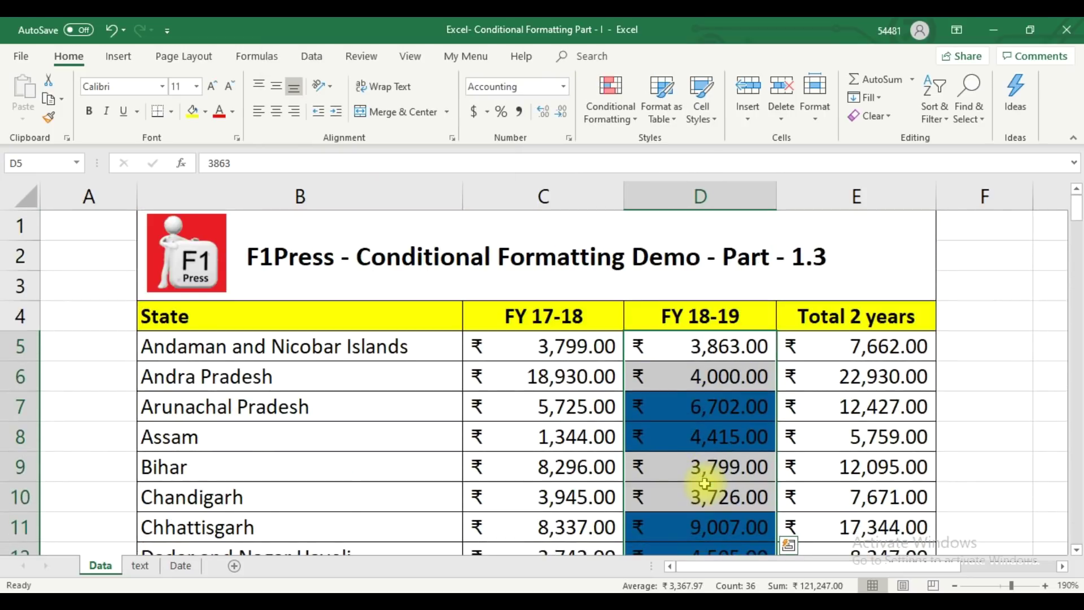
- Clear the greater-than rule by removing all conditional formatting from the entire sheet
left_click(610, 99)
mouse_move(681, 339)
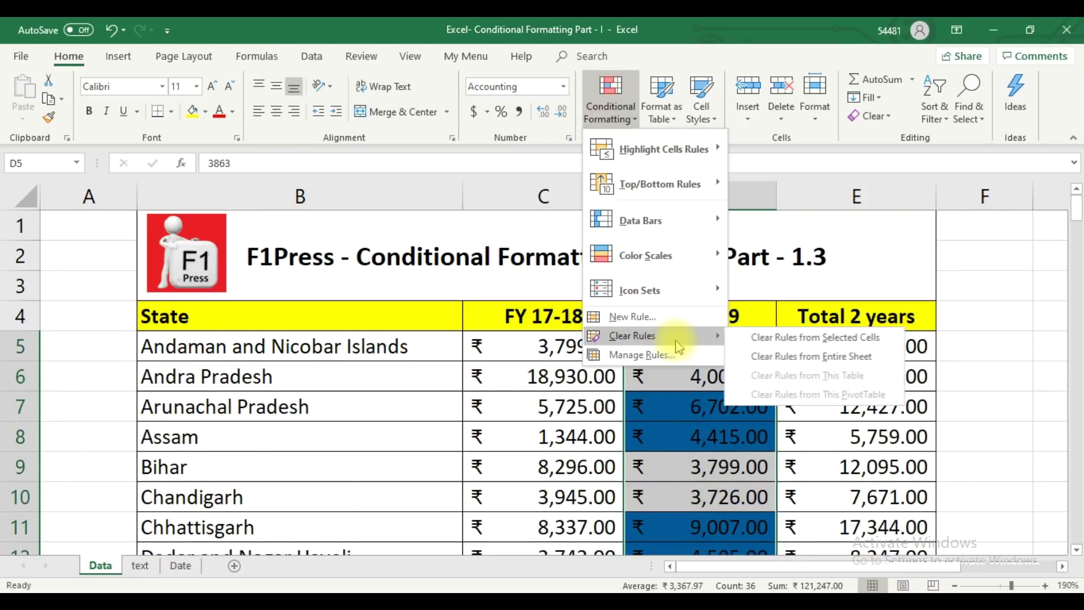
left_click(763, 357)
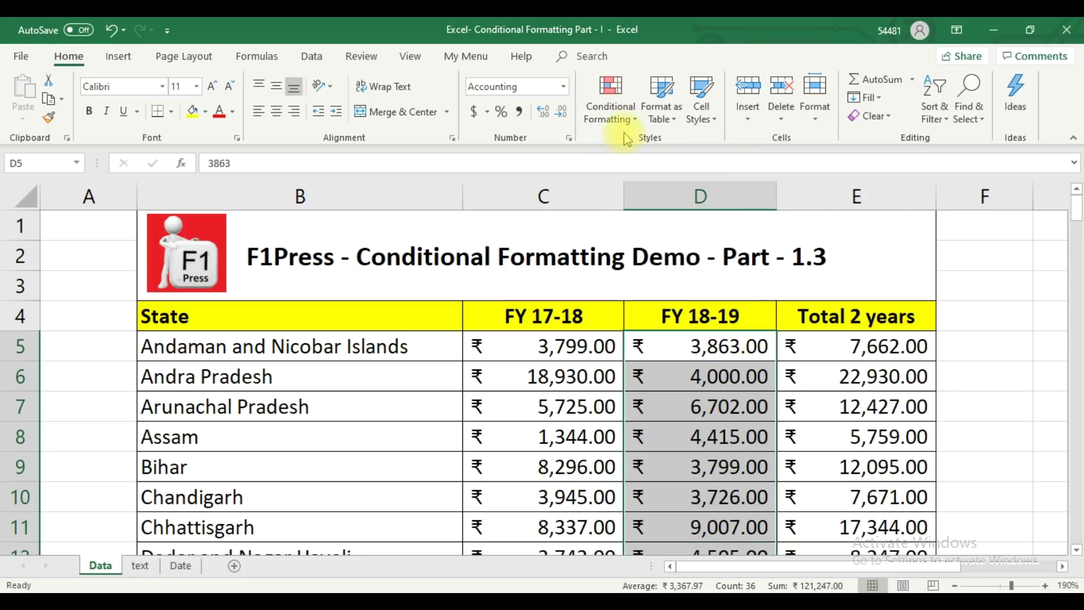
- Set up a custom highlight rule for the selected FY 18-19 cells whose cell value is less than =$D$7
left_click(612, 102)
mouse_move(717, 149)
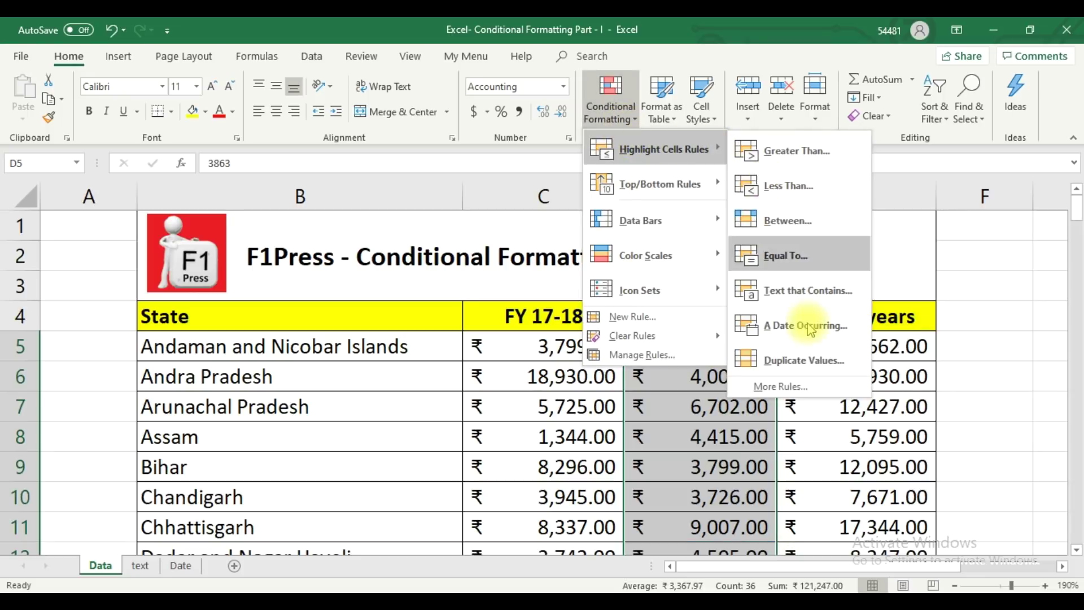
left_click(801, 382)
left_click(658, 292)
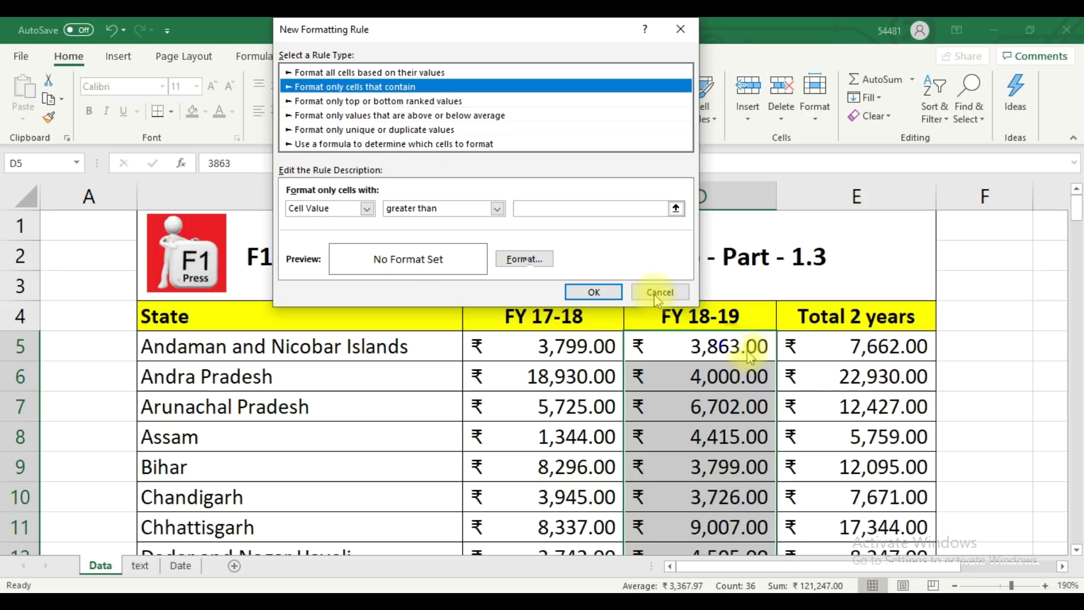
left_click(496, 208)
left_click(446, 264)
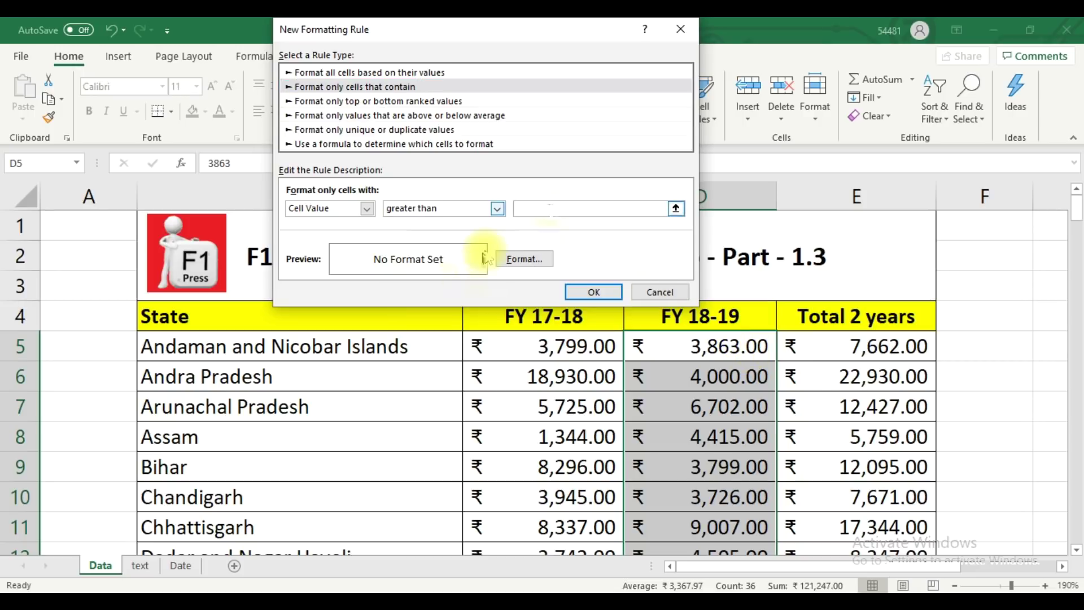
left_click(748, 409)
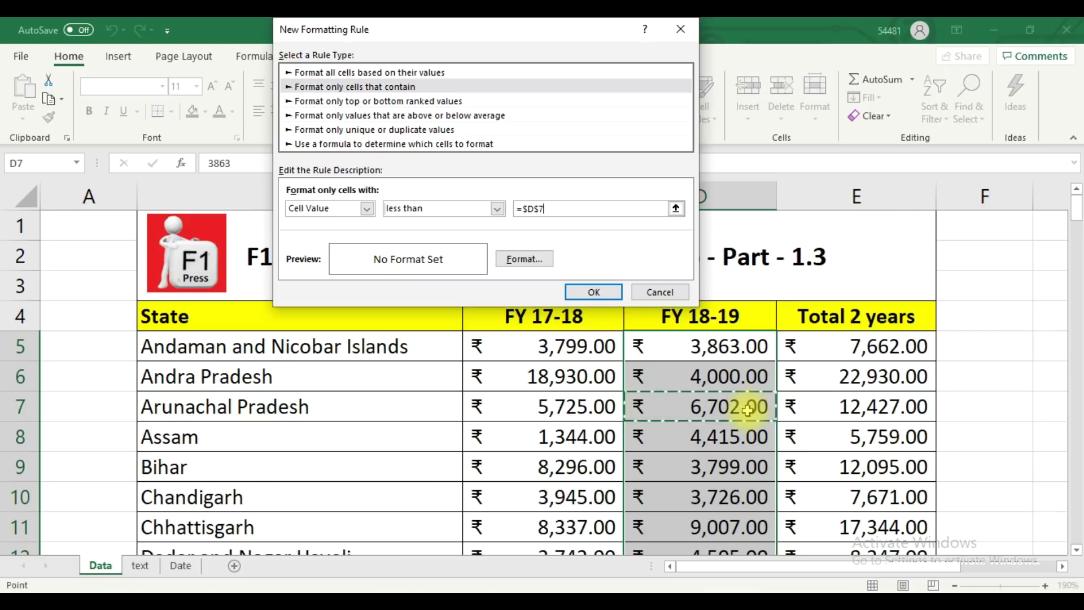
- Give the less-than rule a light green background fill, apply it, and review the FY 18-19 column
left_click(512, 257)
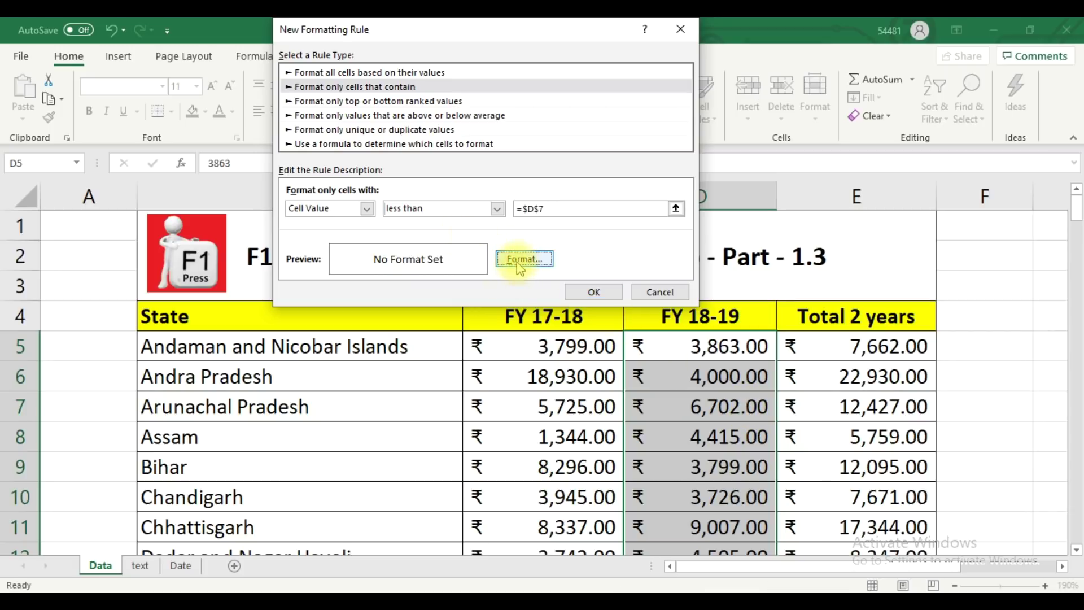
left_click(520, 266)
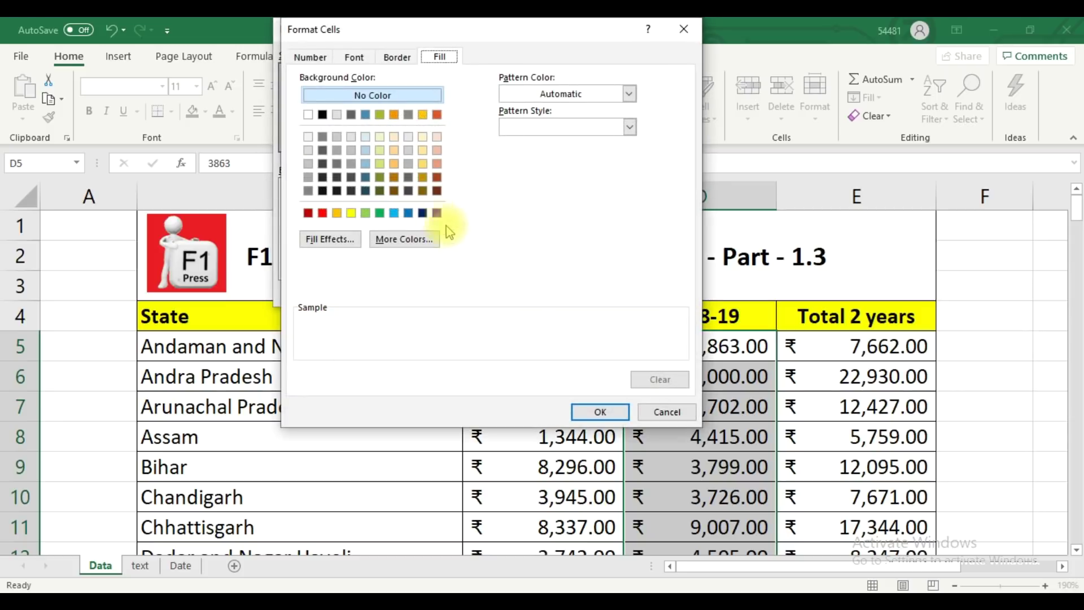
left_click(365, 213)
left_click(593, 411)
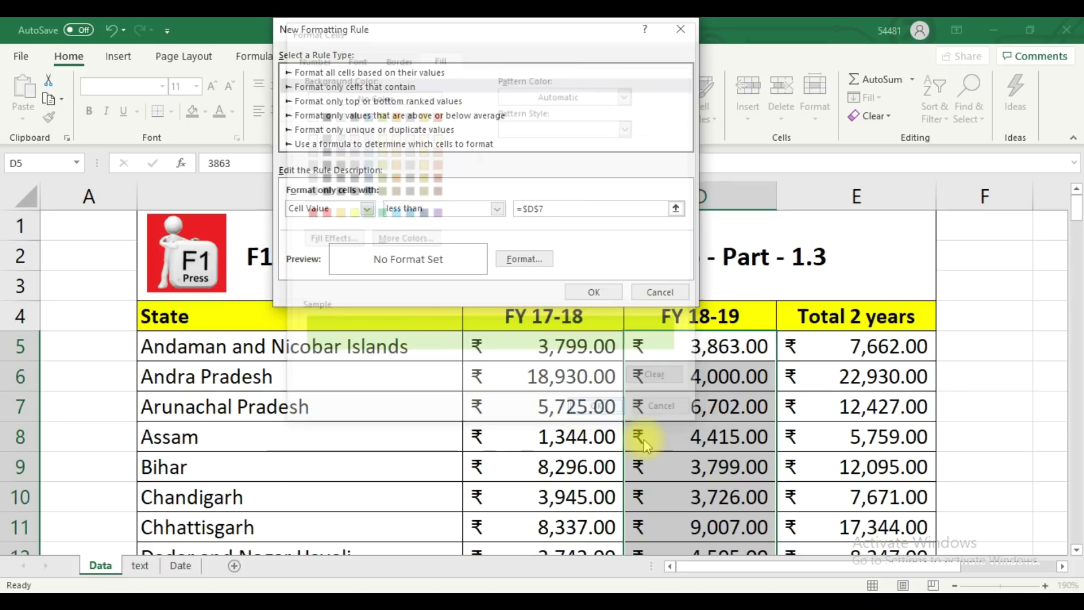
left_click(594, 292)
scroll(692, 418, "down", 5)
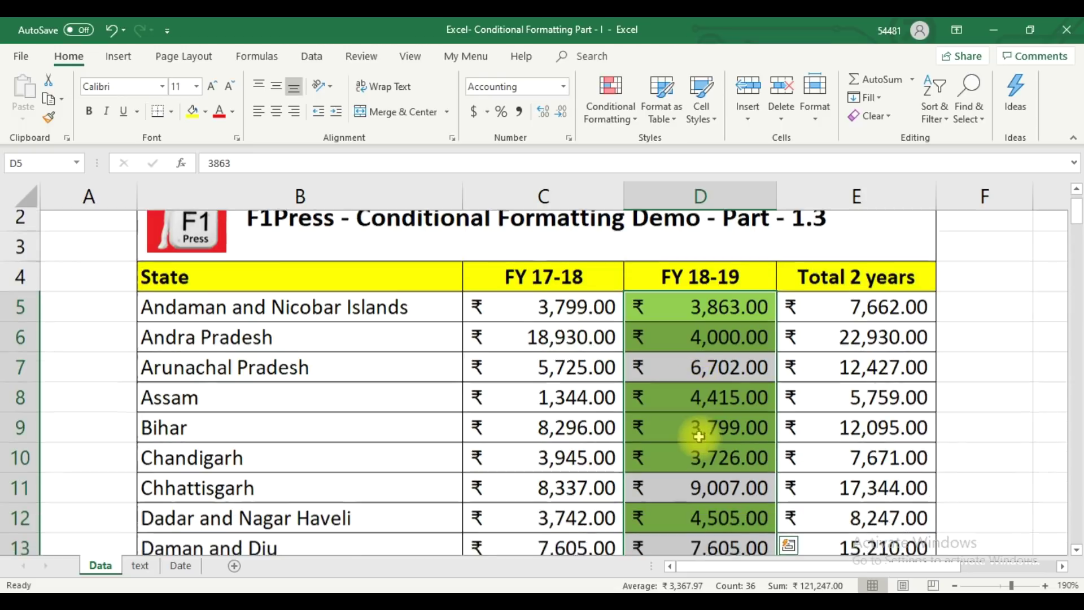
scroll(701, 447, "down", 1)
scroll(700, 446, "up", 6)
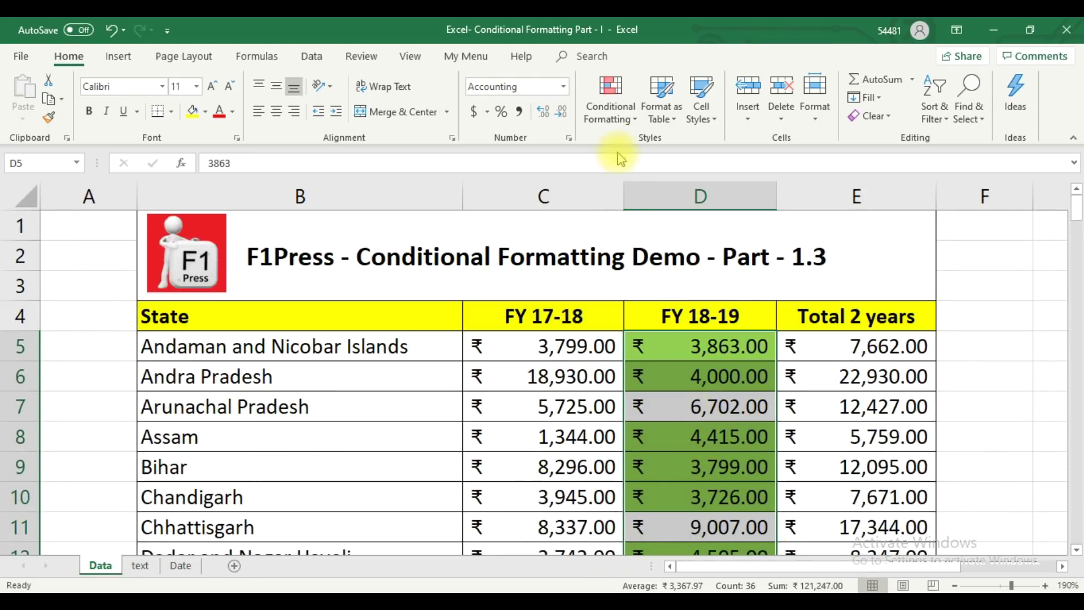
- Clear the less-than rule and set up a custom FY 18-19 rule for cell values greater than or equal to =$D$9
left_click(608, 117)
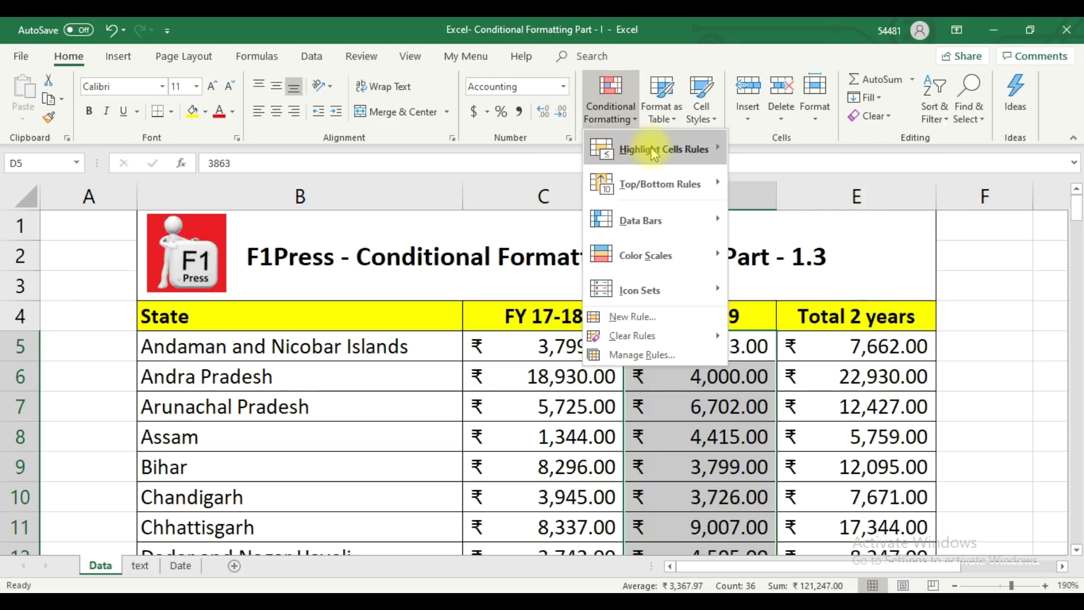
mouse_move(646, 151)
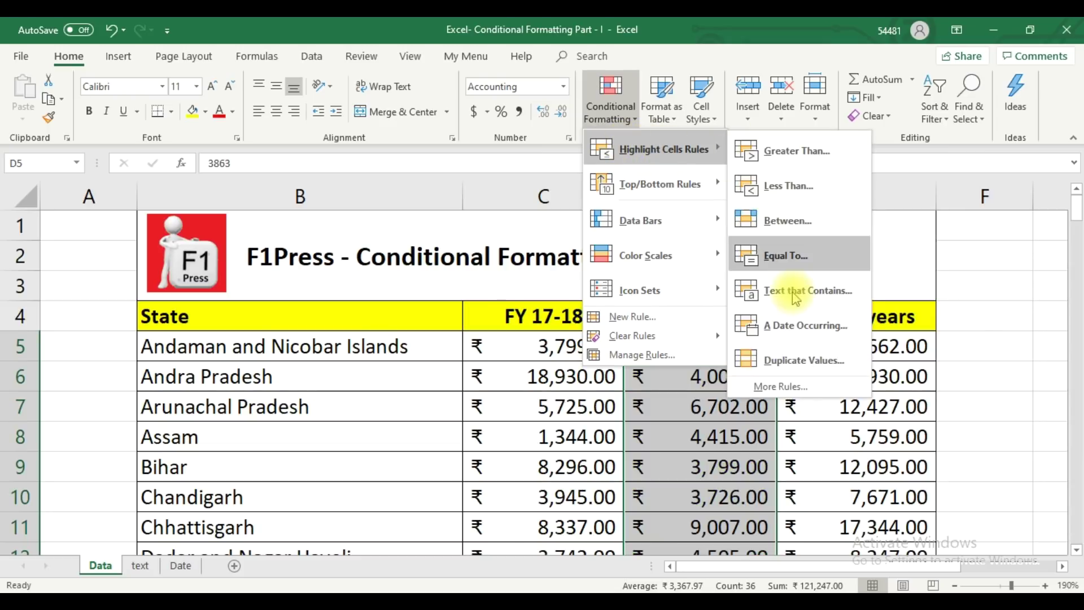
left_click(781, 386)
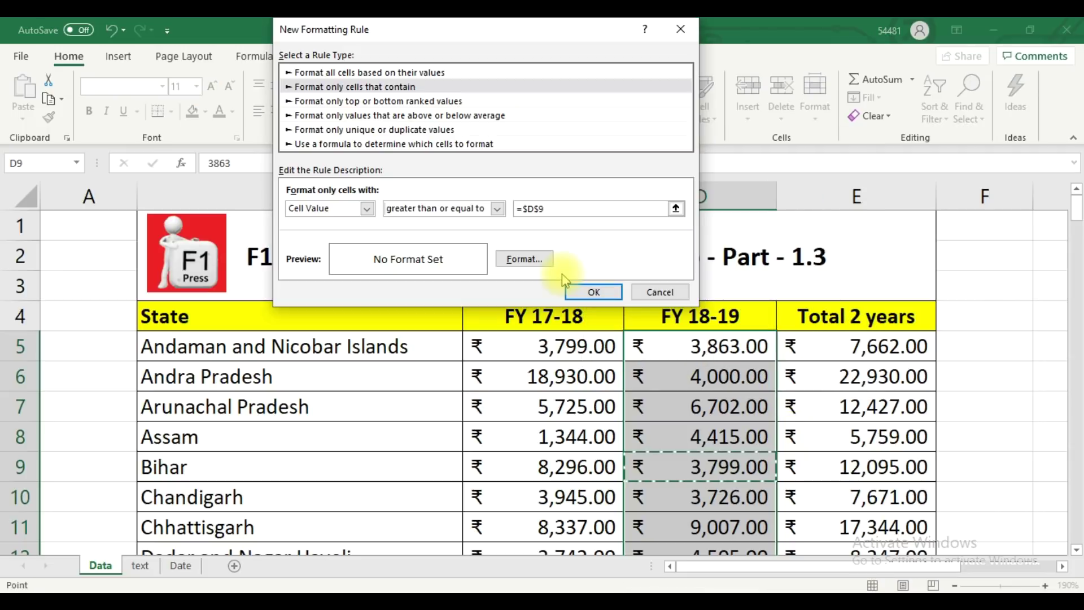
- Give the greater-than-or-equal-to rule an orange background fill, apply it, and review the FY 18-19 column
left_click(544, 260)
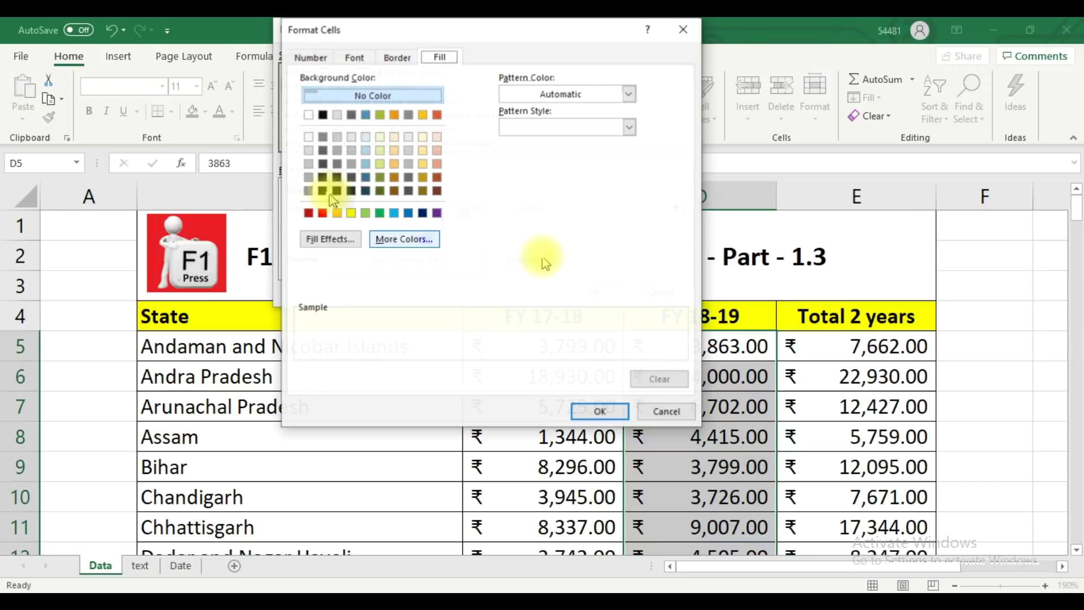
left_click(337, 213)
left_click(600, 413)
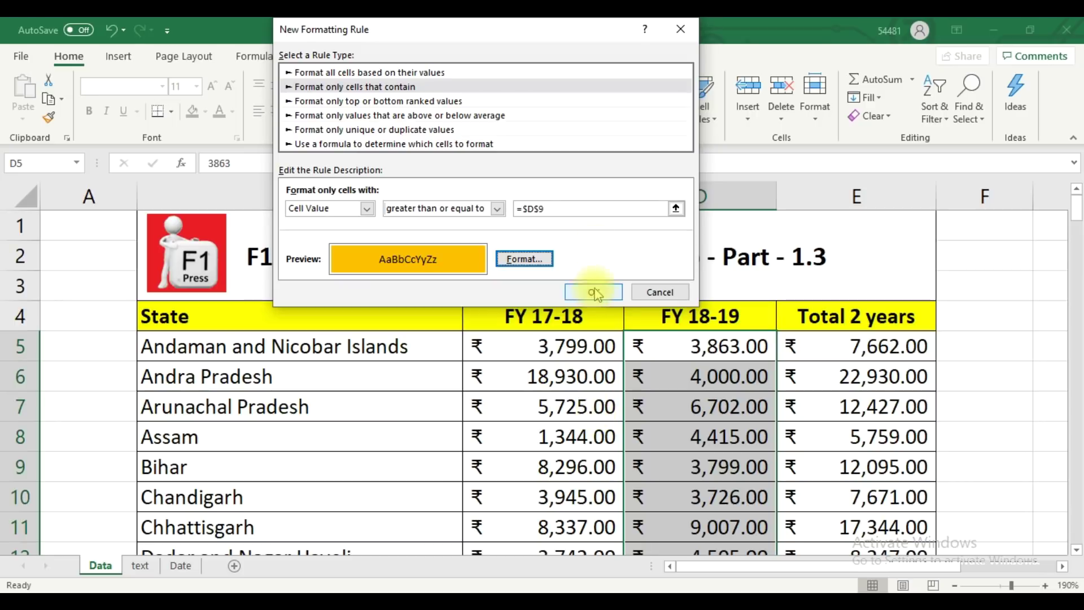
left_click(593, 292)
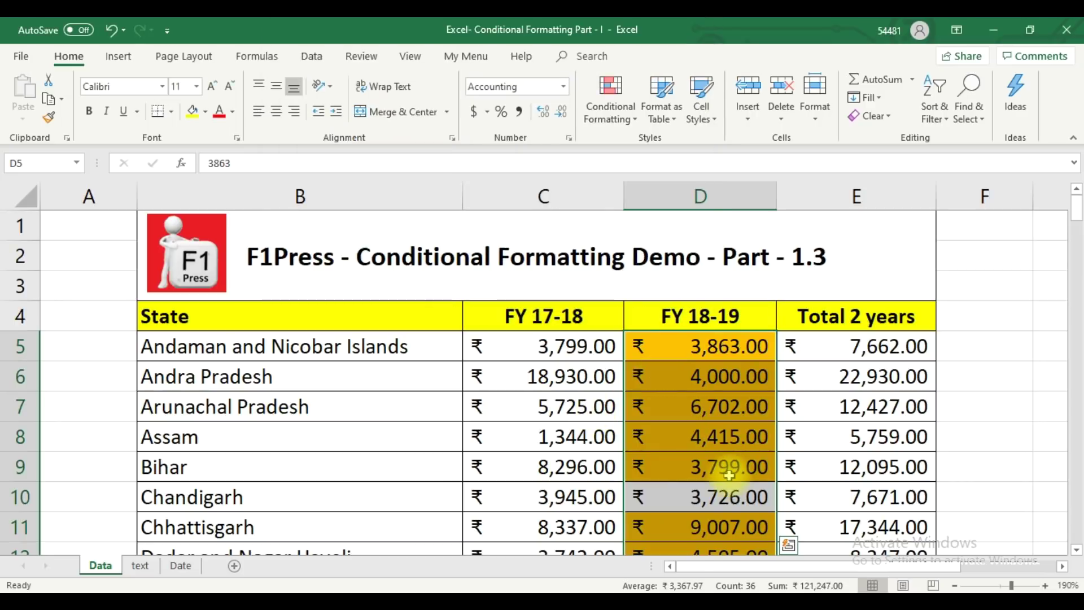
scroll(729, 478, "down", 3)
scroll(729, 478, "down", 1)
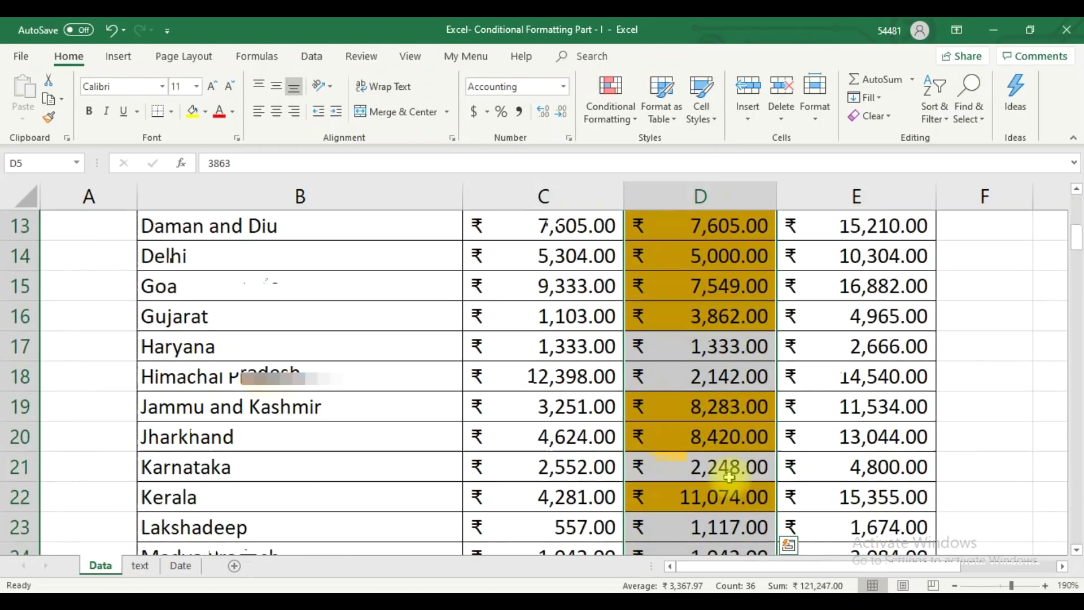
scroll(728, 477, "up", 4)
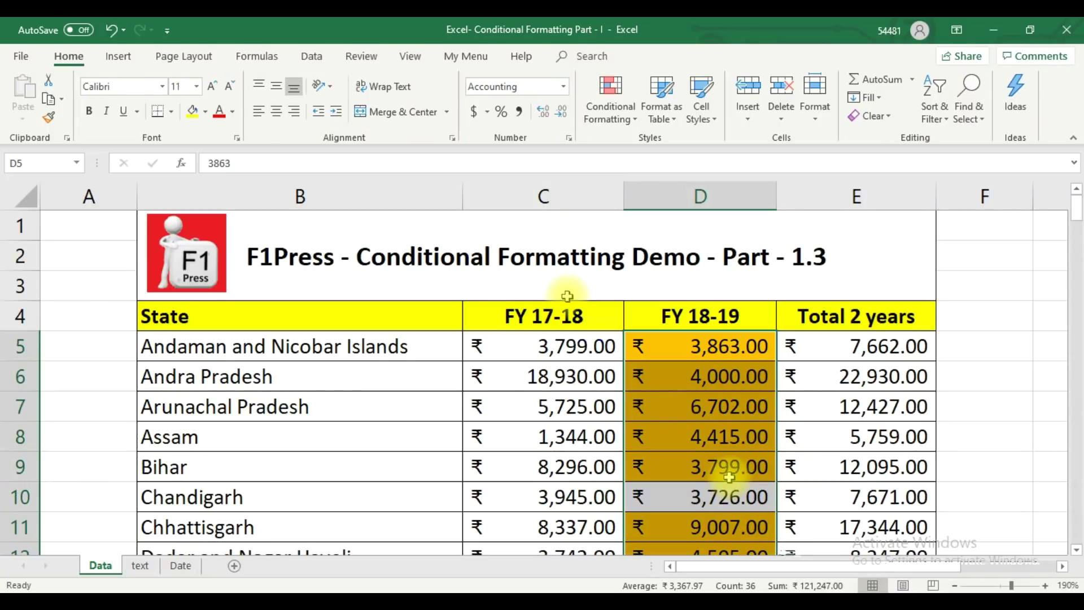
- Clear the greater-than-or-equal-to rule by removing all conditional formatting from the entire sheet
left_click(610, 99)
mouse_move(677, 338)
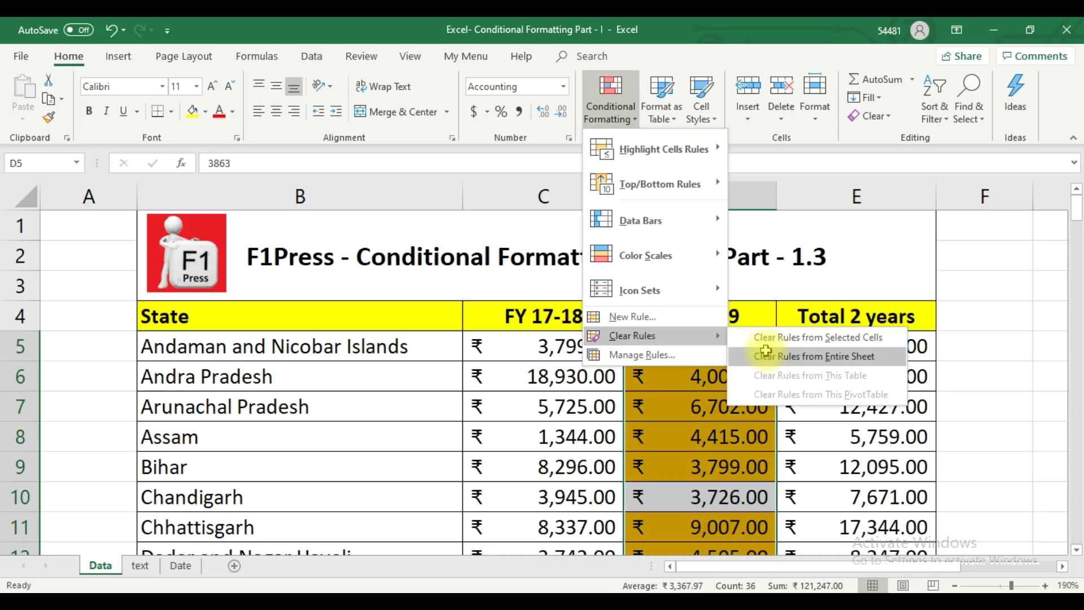
left_click(764, 355)
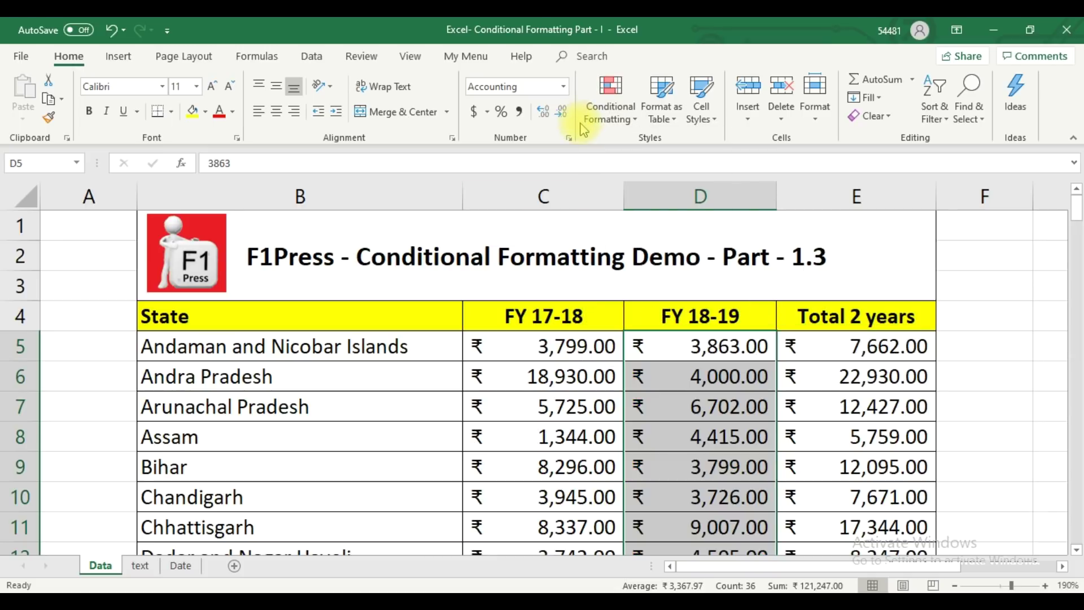
- Start a custom less-than-or-equal-to cell value rule for the selected FY 18-19 cells and give it an orange background fill
left_click(636, 121)
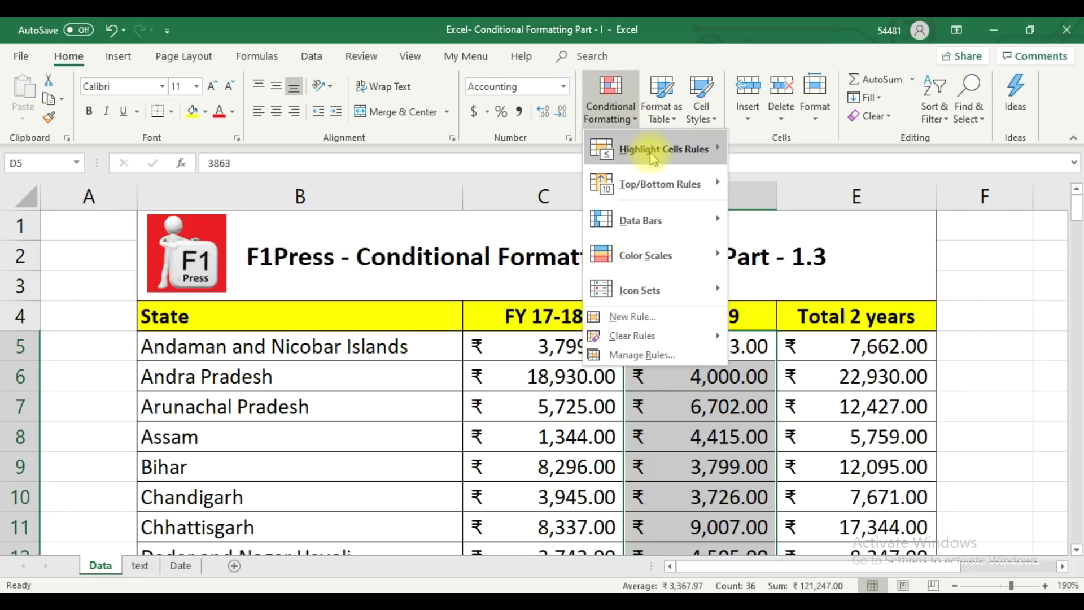
mouse_move(663, 149)
left_click(779, 386)
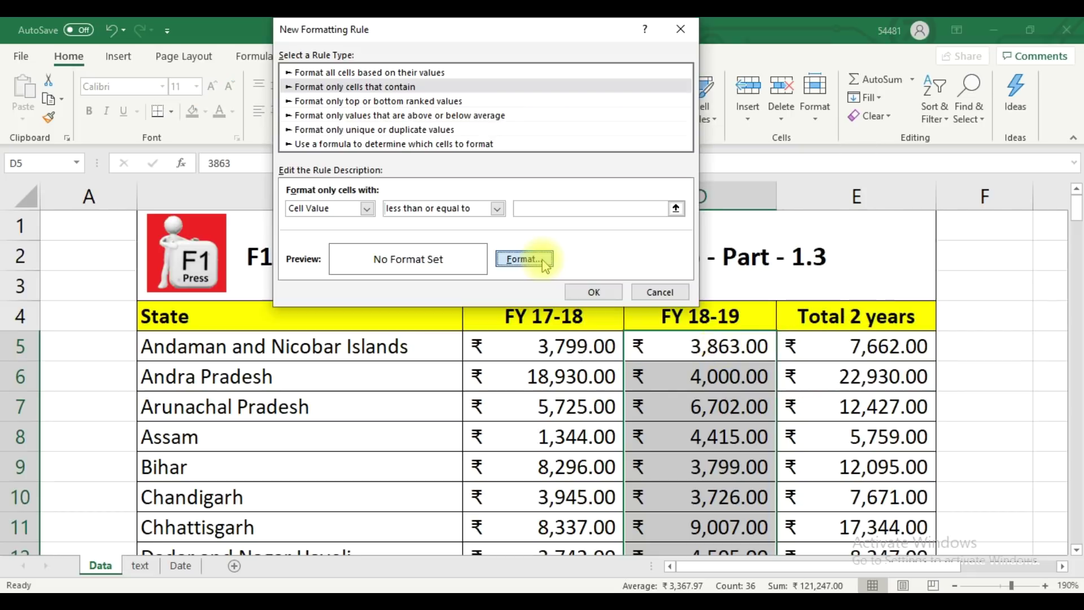
left_click(543, 264)
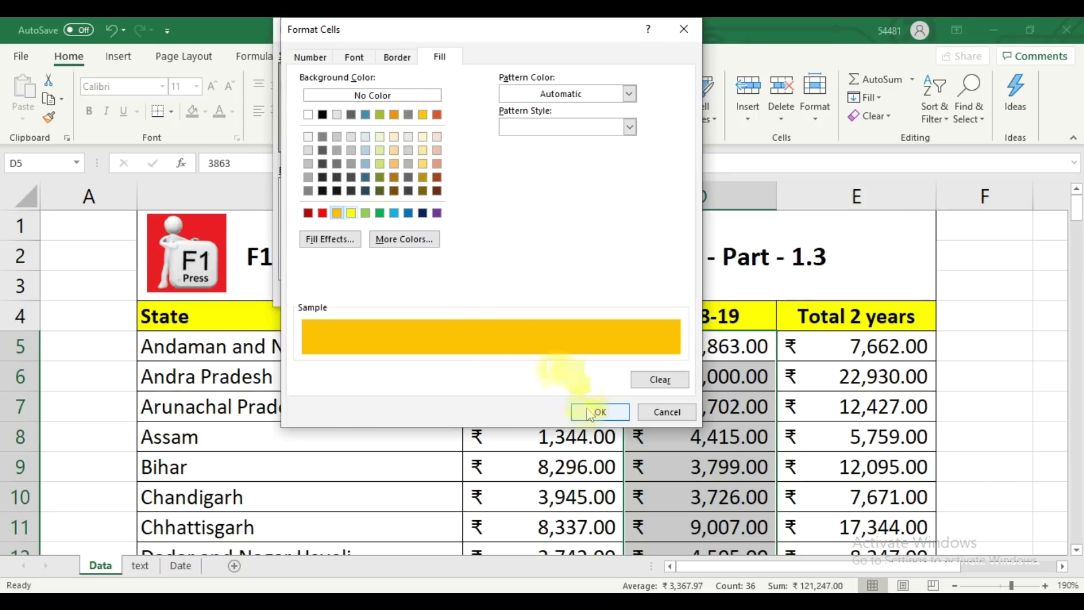
left_click(593, 411)
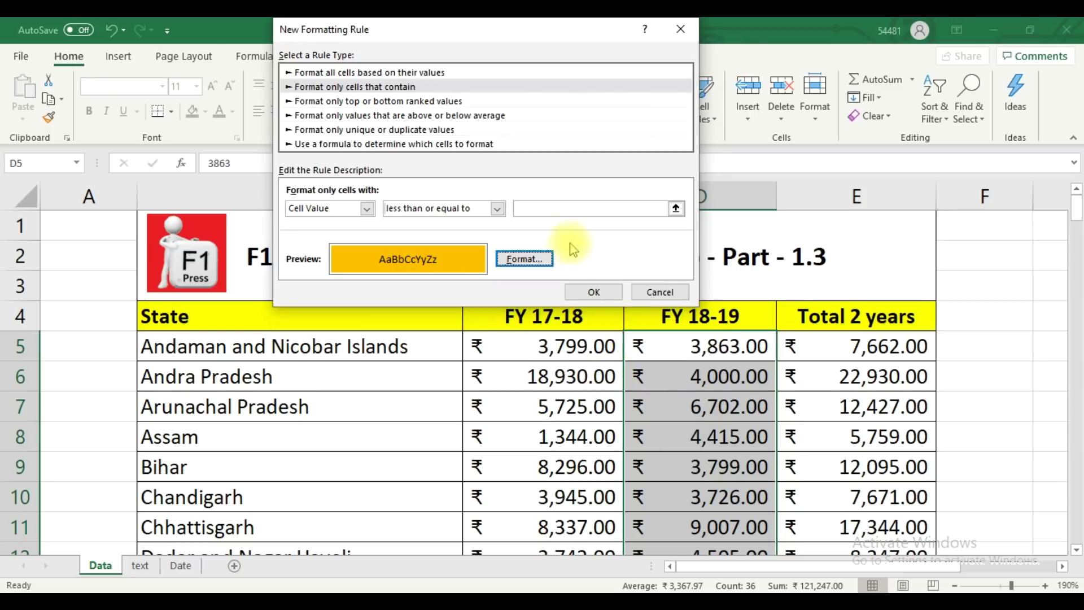
- Set the less-than-or-equal-to rule's comparison value to =$D$8, apply it, and review the FY 18-19 column down to the Total row
left_click(553, 210)
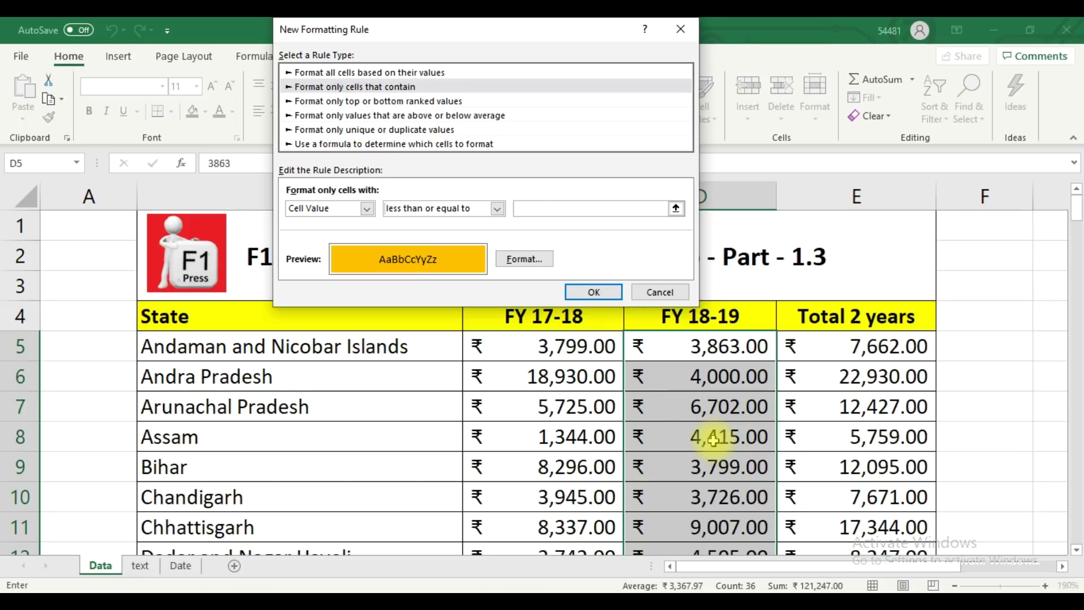
left_click(700, 434)
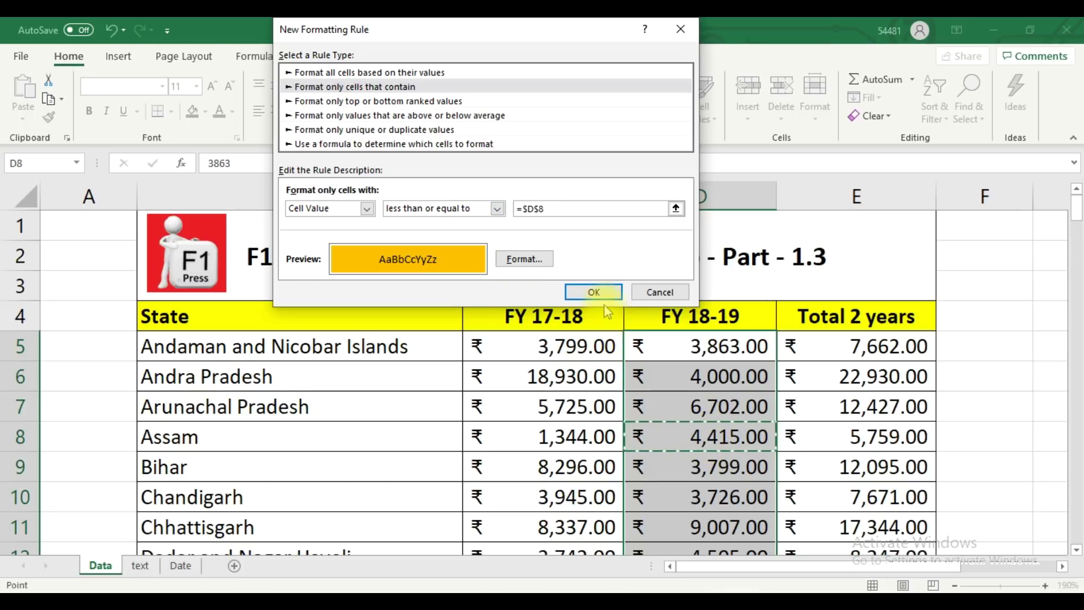
left_click(594, 292)
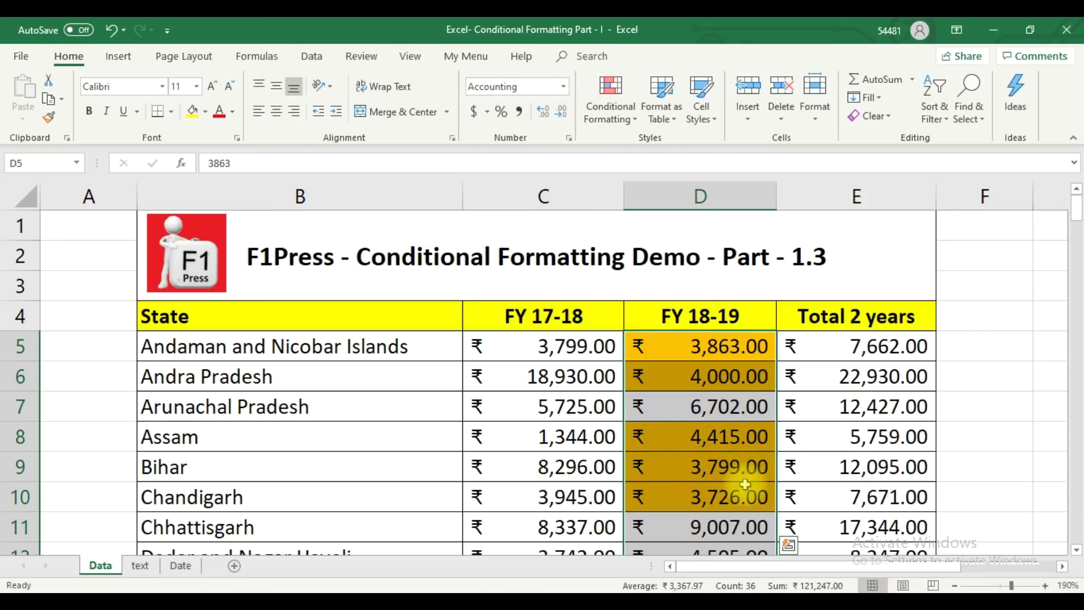
scroll(744, 496, "down", 1)
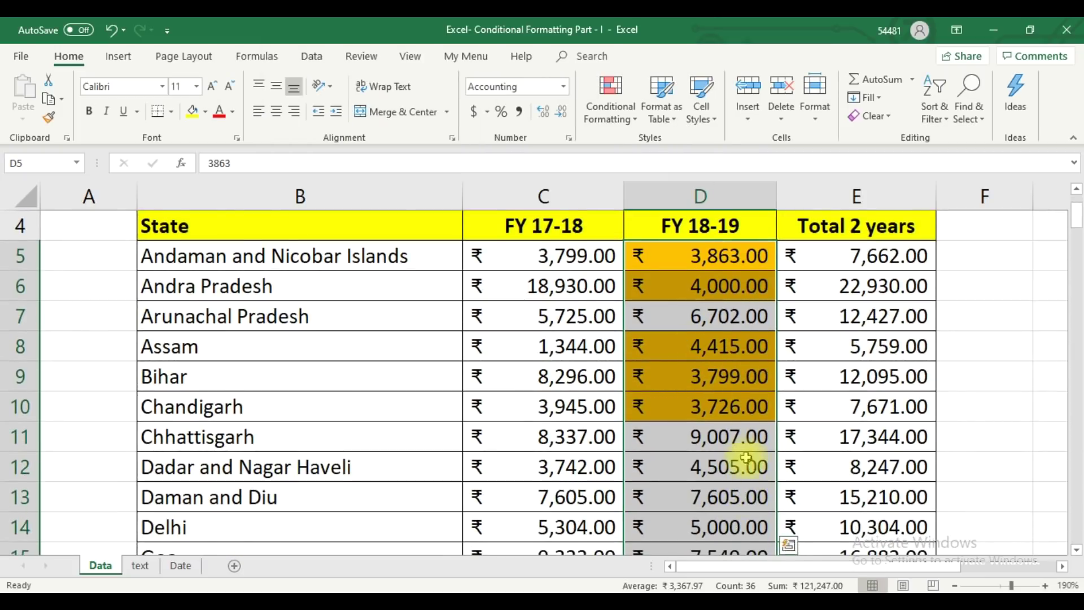
scroll(748, 464, "down", 4)
scroll(748, 465, "down", 7)
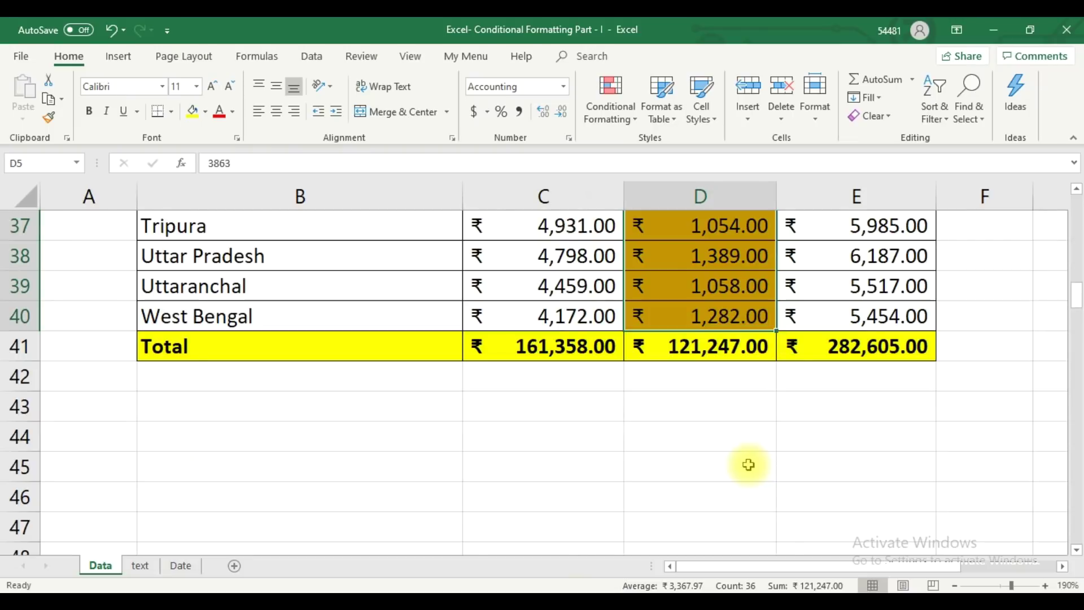
scroll(749, 464, "up", 7)
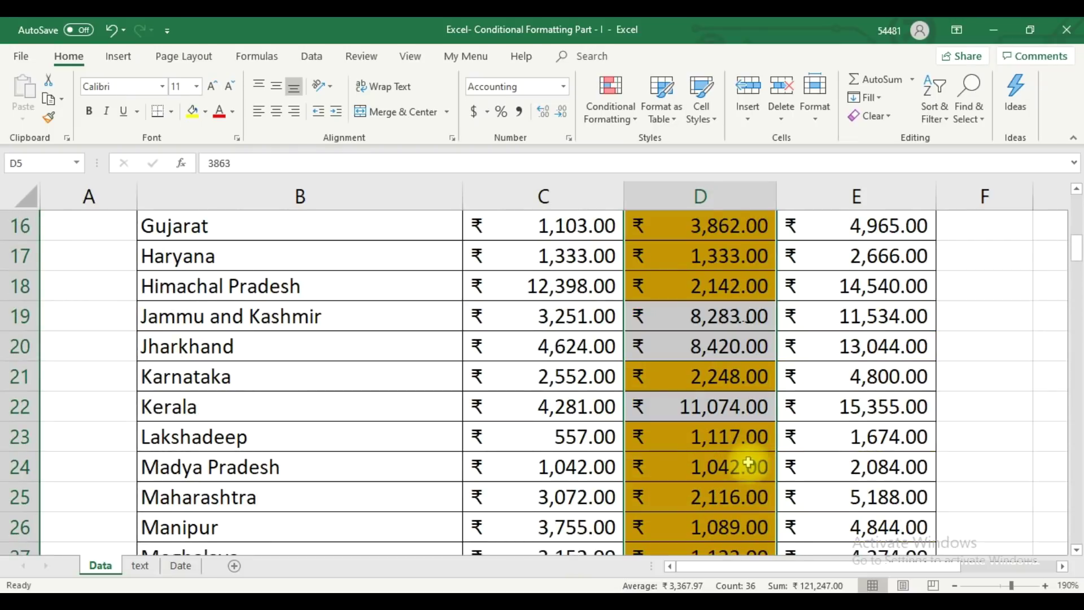
scroll(748, 463, "up", 5)
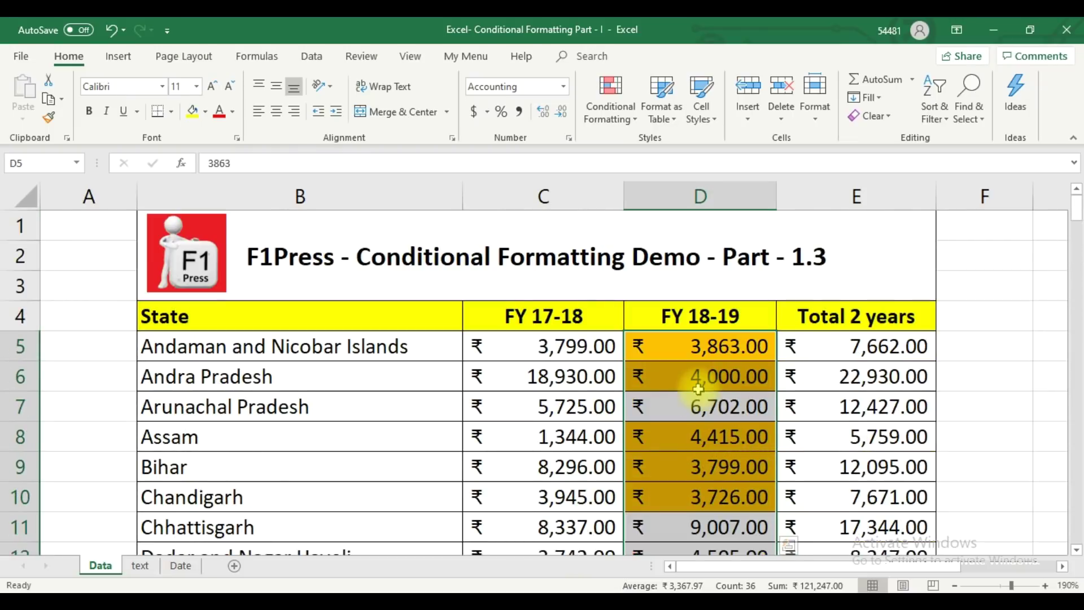
- Clear the less-than-or-equal-to rule by removing all conditional formatting from the entire sheet
left_click(635, 117)
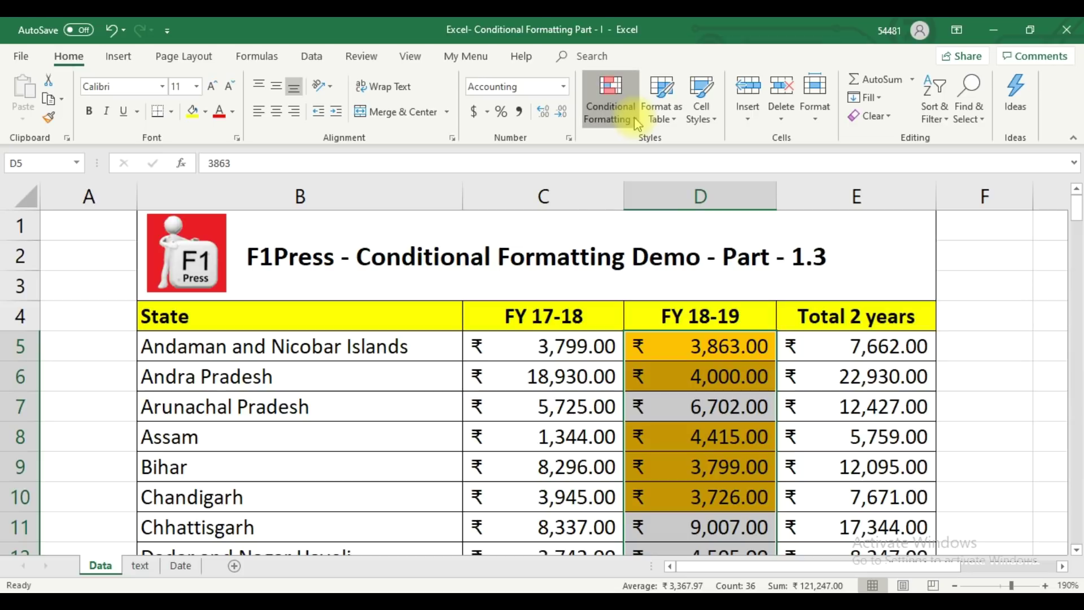
mouse_move(677, 338)
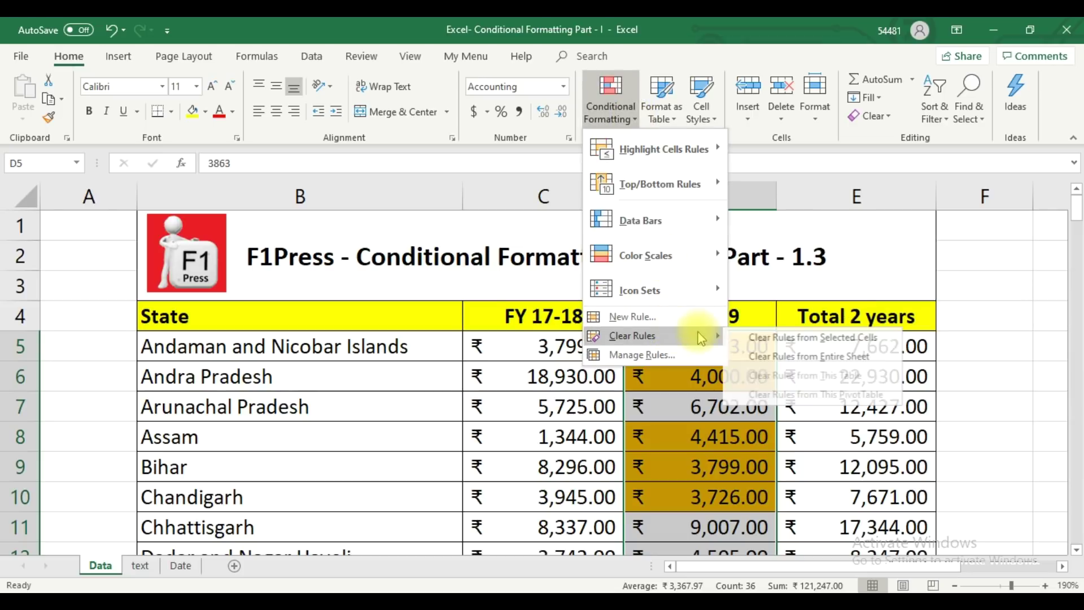
left_click(769, 358)
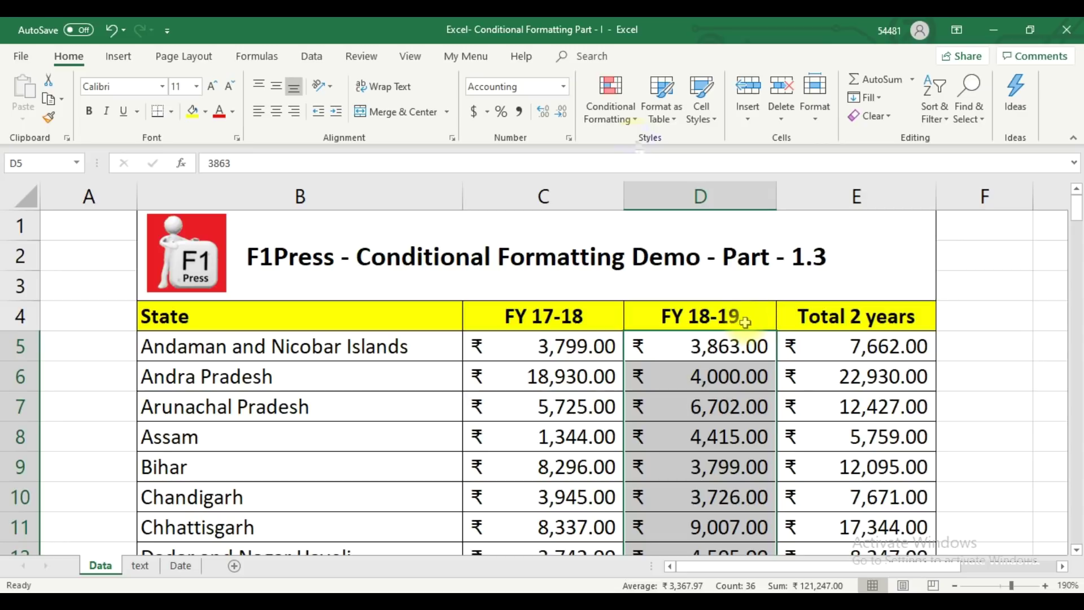
- Select the State names B5:B40 and start a custom Specific Text rule for cells containing =$B$6
left_click(387, 341)
key("ctrl+shift+Down")
scroll(388, 341, "up", 9)
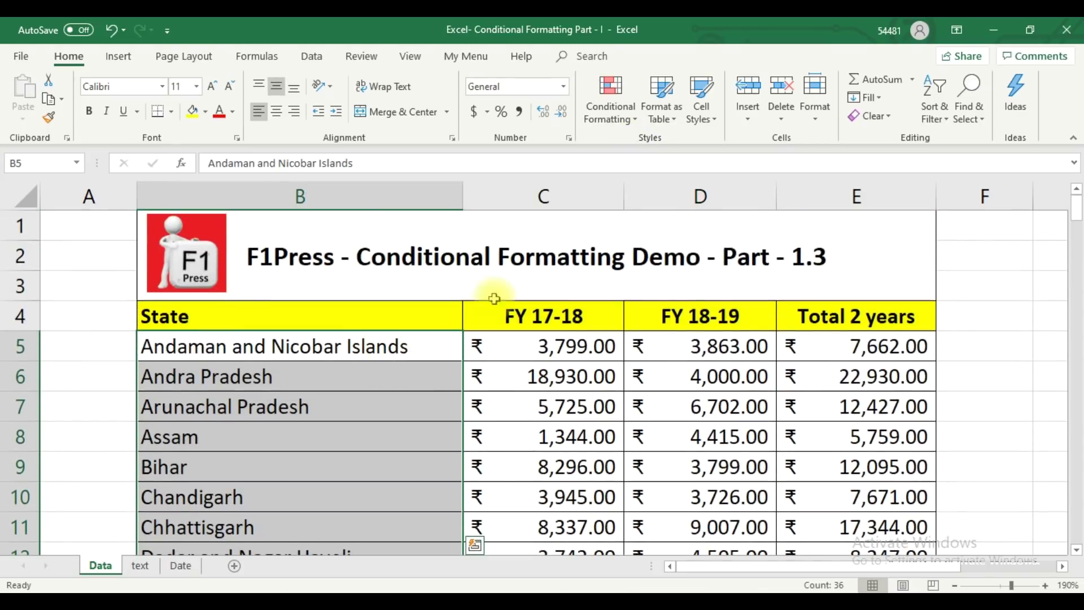
left_click(632, 119)
mouse_move(727, 150)
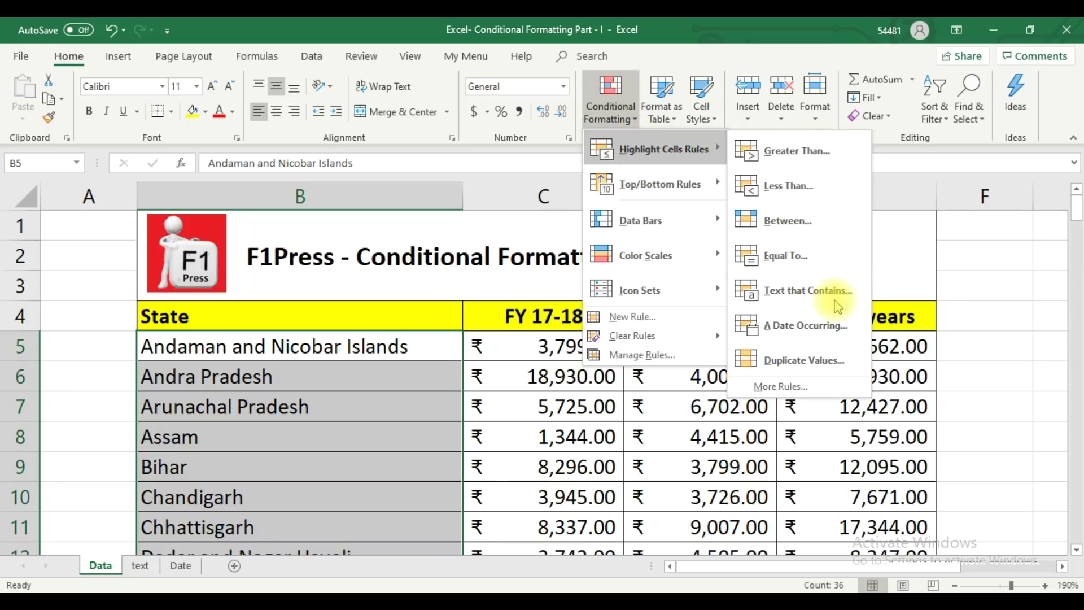
left_click(829, 386)
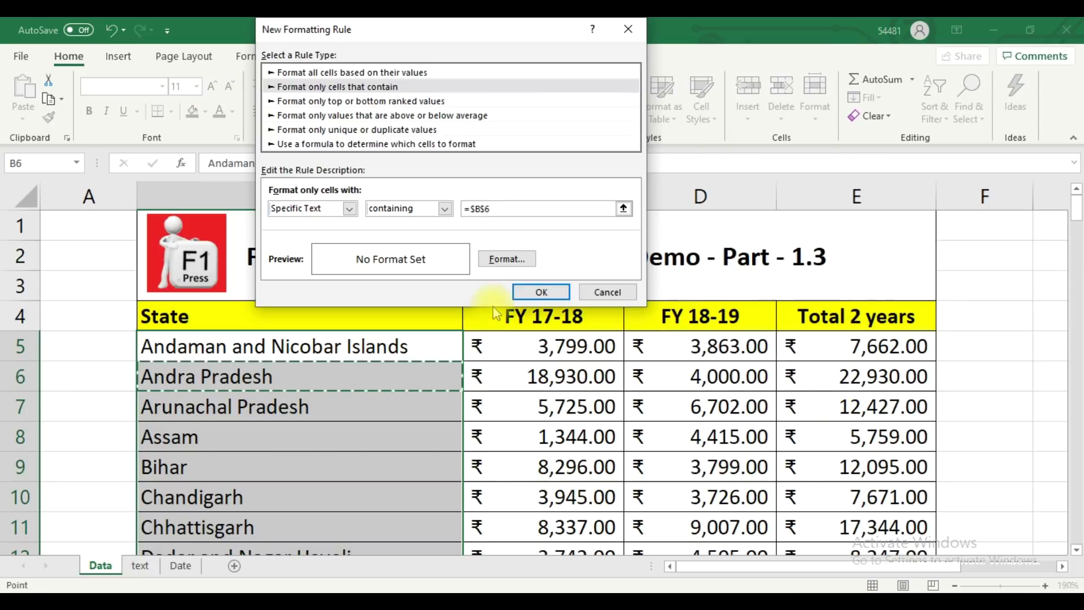
- Give the containing rule a light blue background fill, apply it, and review the State column
left_click(513, 262)
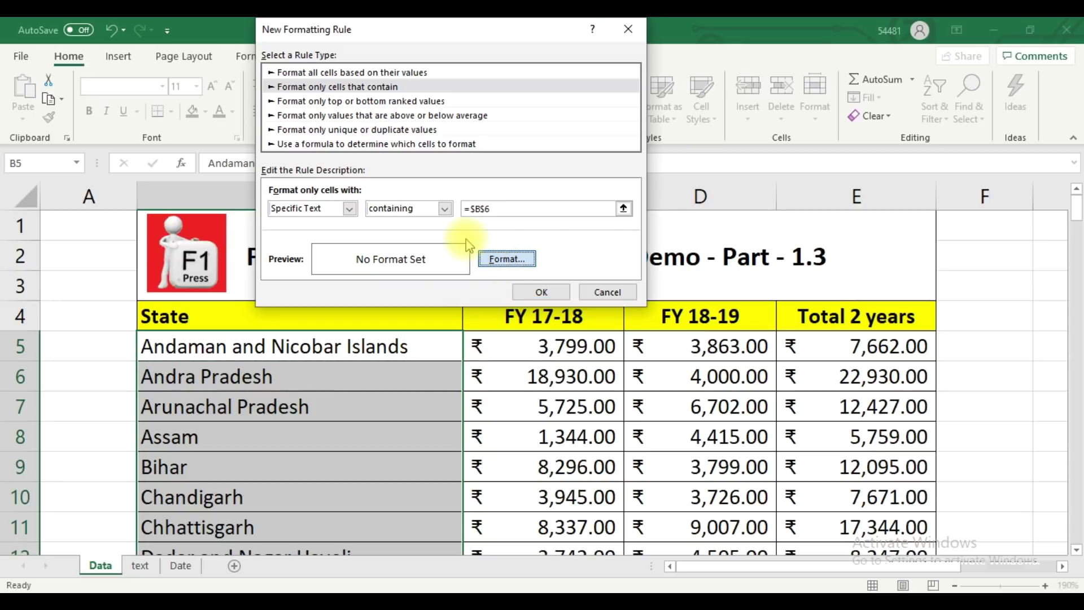
left_click(377, 212)
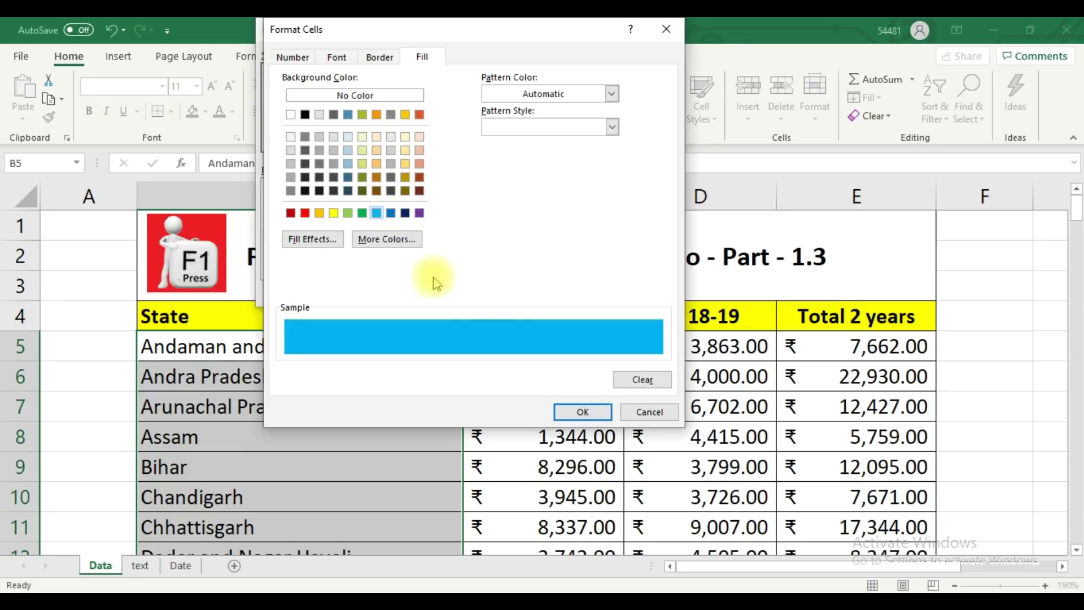
left_click(578, 415)
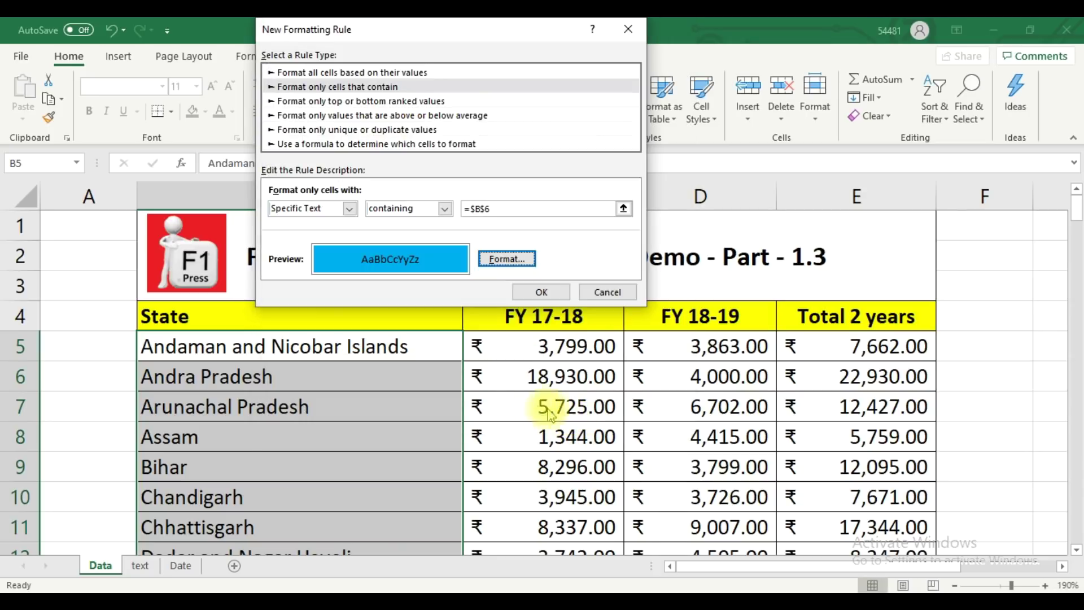
left_click(542, 292)
scroll(350, 418, "down", 6)
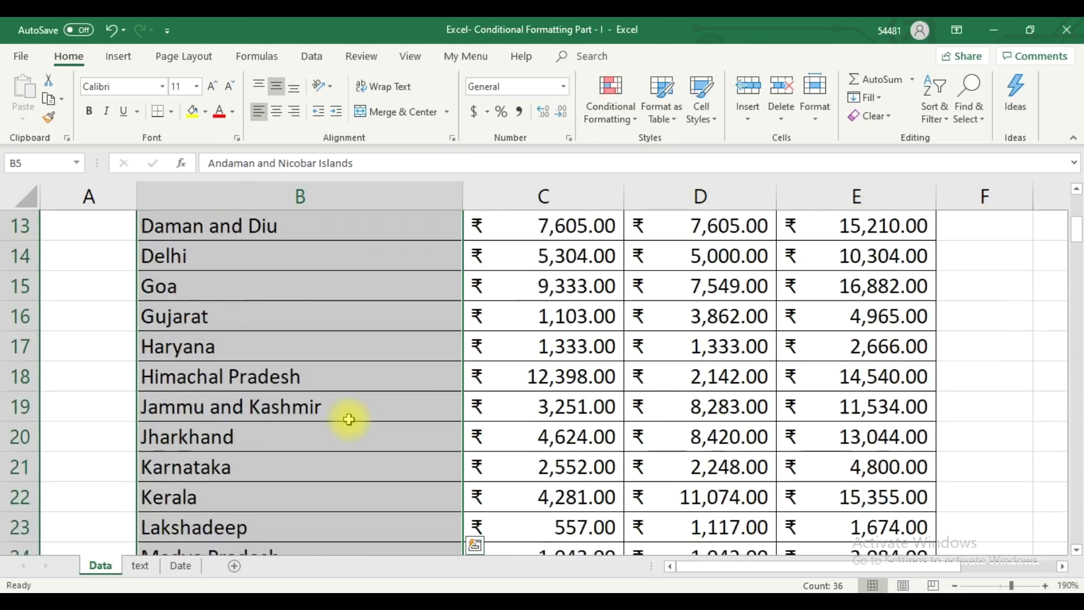
scroll(349, 419, "down", 4)
scroll(350, 419, "up", 11)
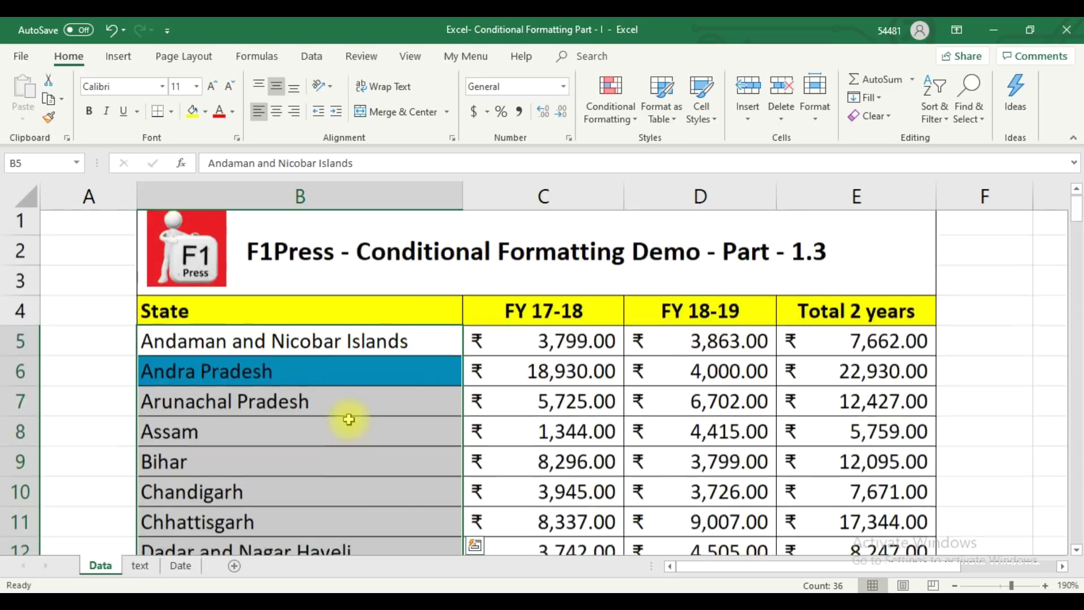
- Clear the containing rule by removing all conditional formatting from the entire sheet
left_click(610, 110)
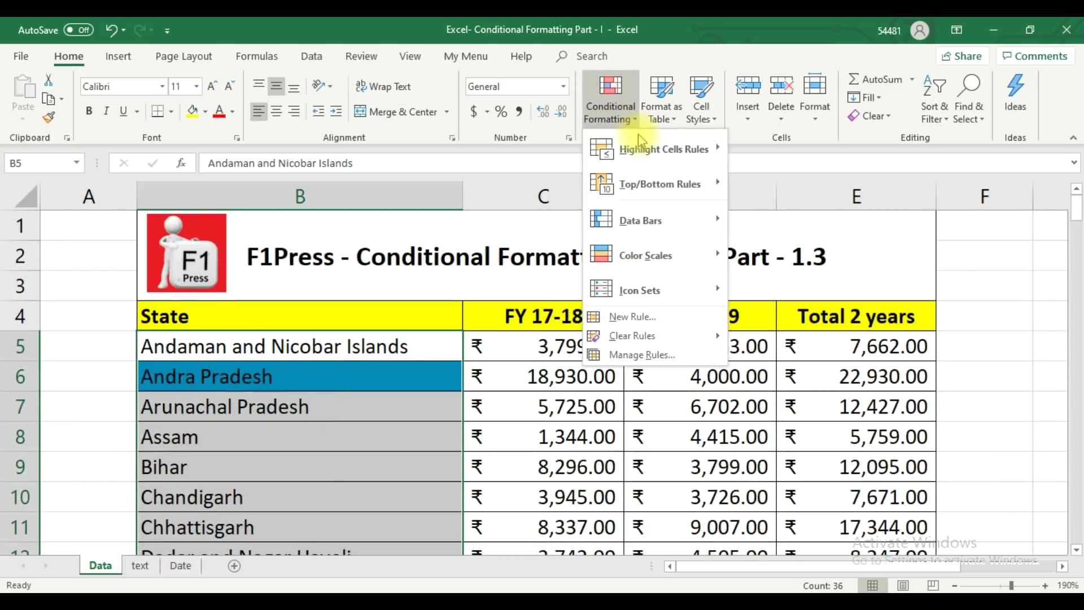
mouse_move(649, 336)
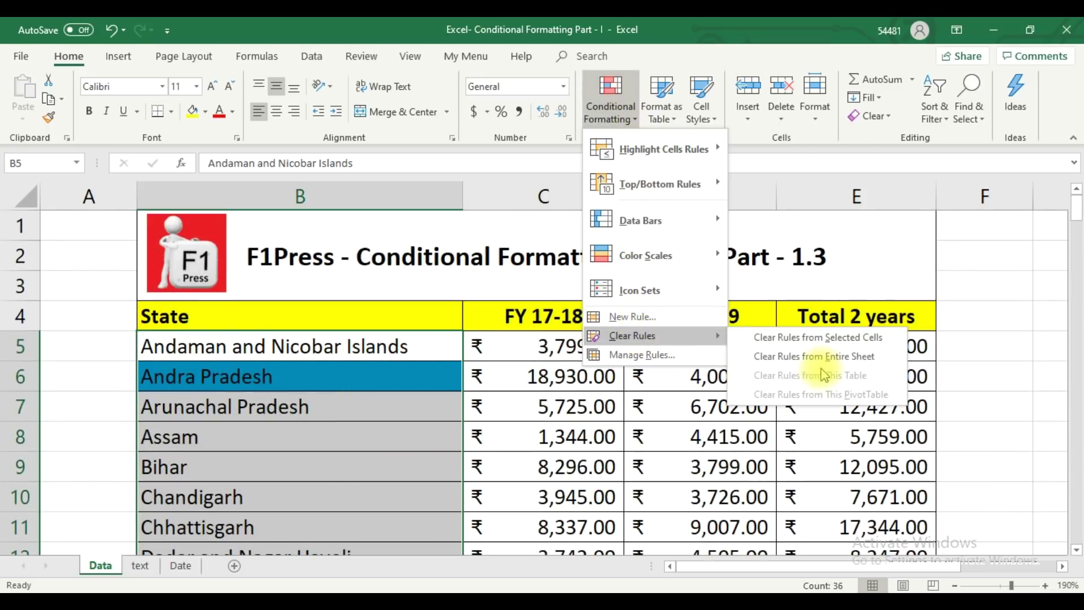
left_click(823, 357)
- Start a custom Specific Text rule on the State names for cells not containing =$B$6
left_click(610, 108)
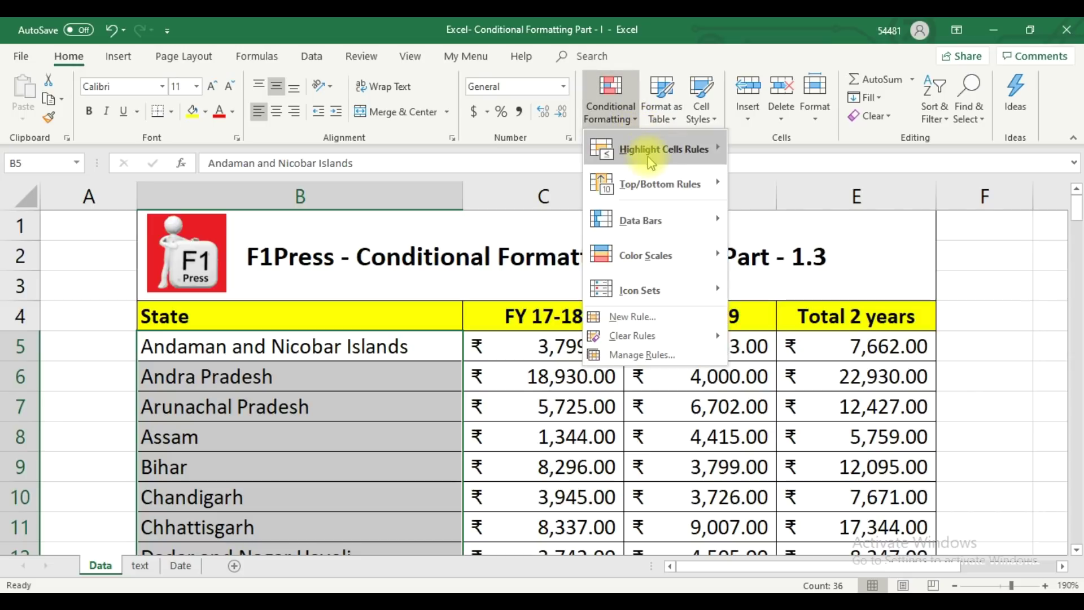
mouse_move(727, 168)
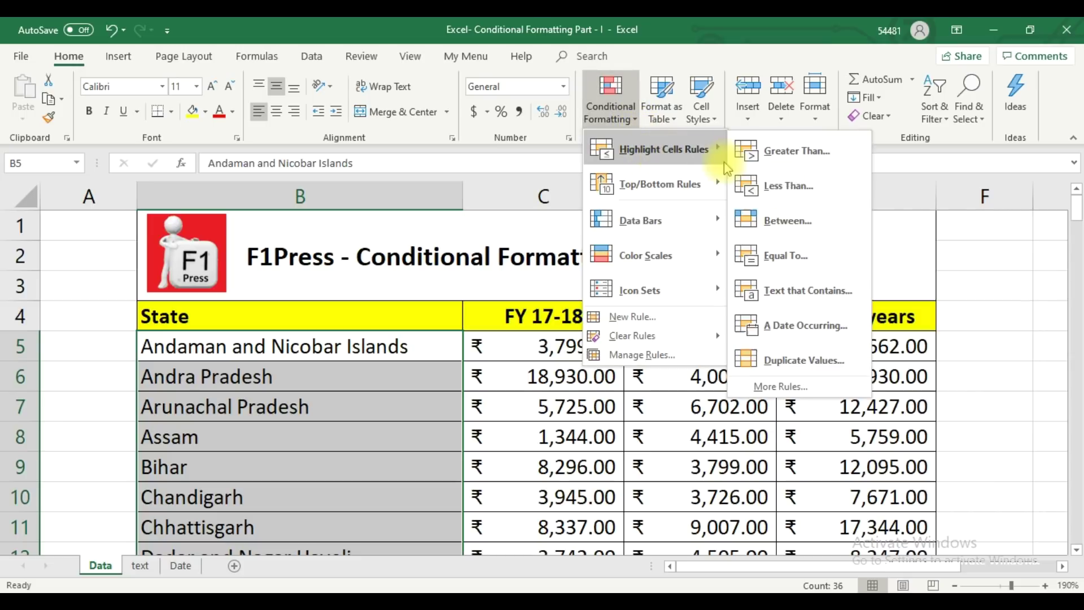
left_click(778, 385)
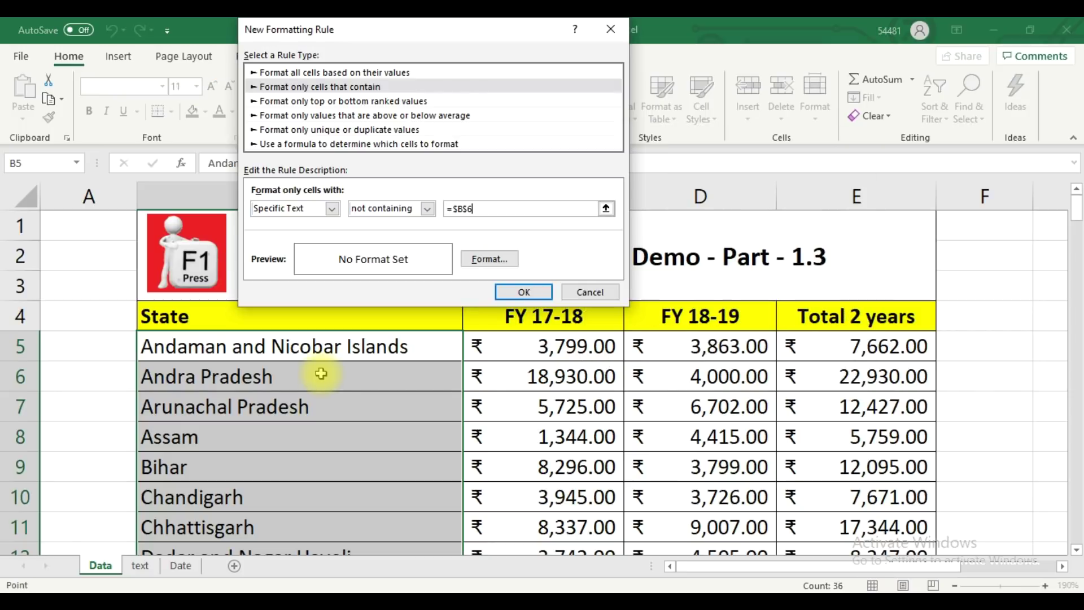
left_click(322, 374)
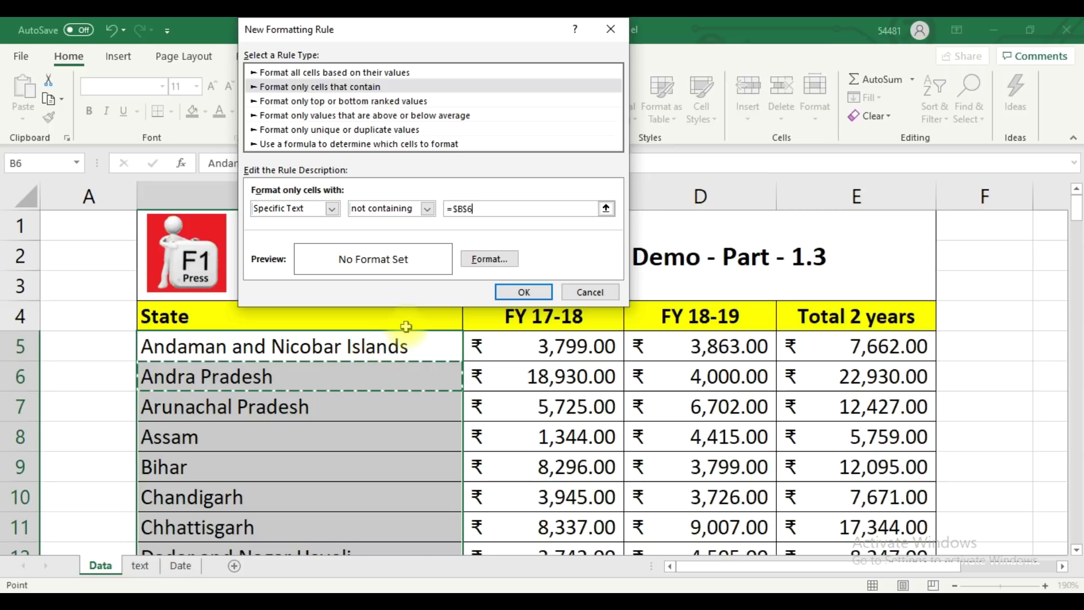
- Give the not-containing rule a light blue background fill, apply it, and review the State column
left_click(479, 261)
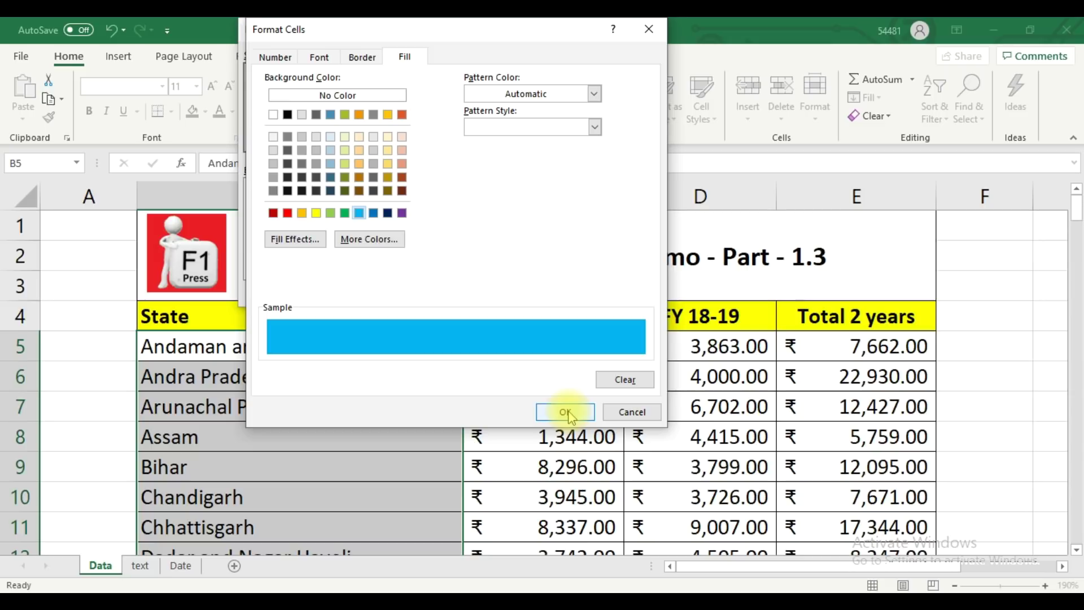
left_click(566, 412)
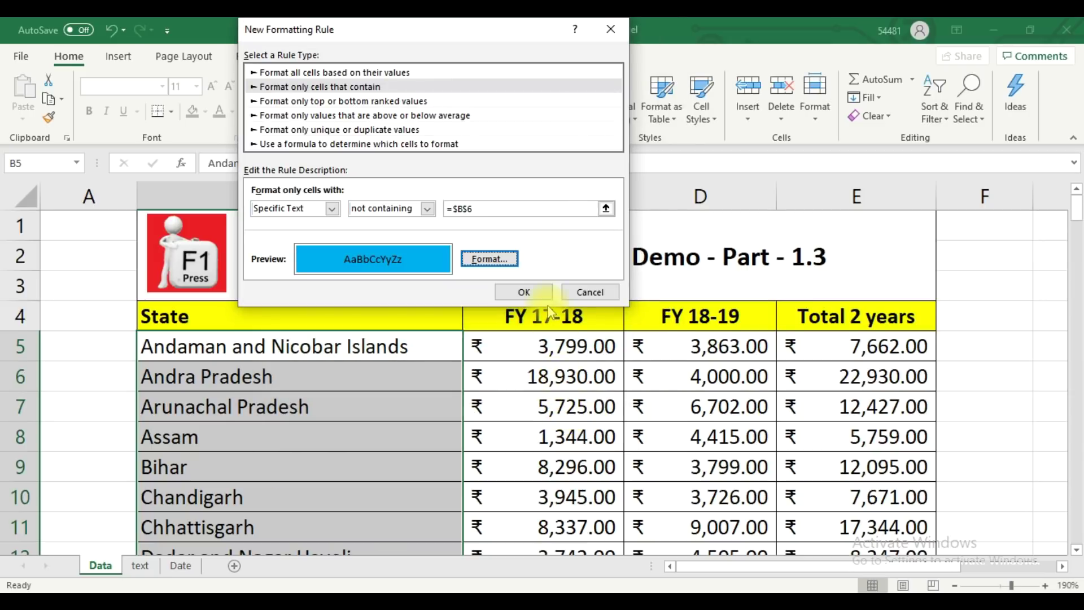
left_click(525, 293)
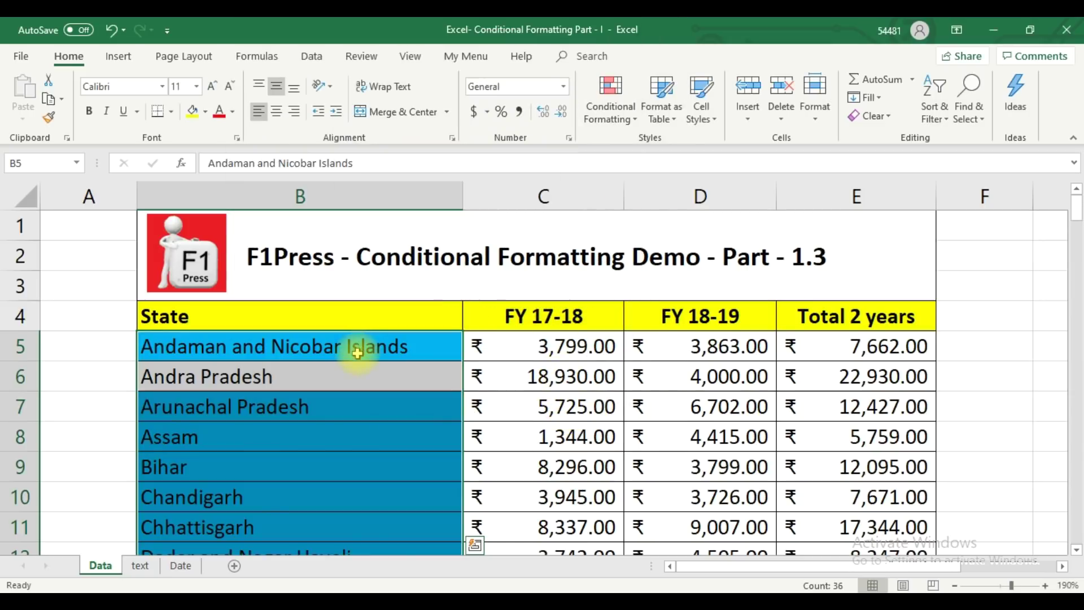
scroll(359, 390, "down", 6)
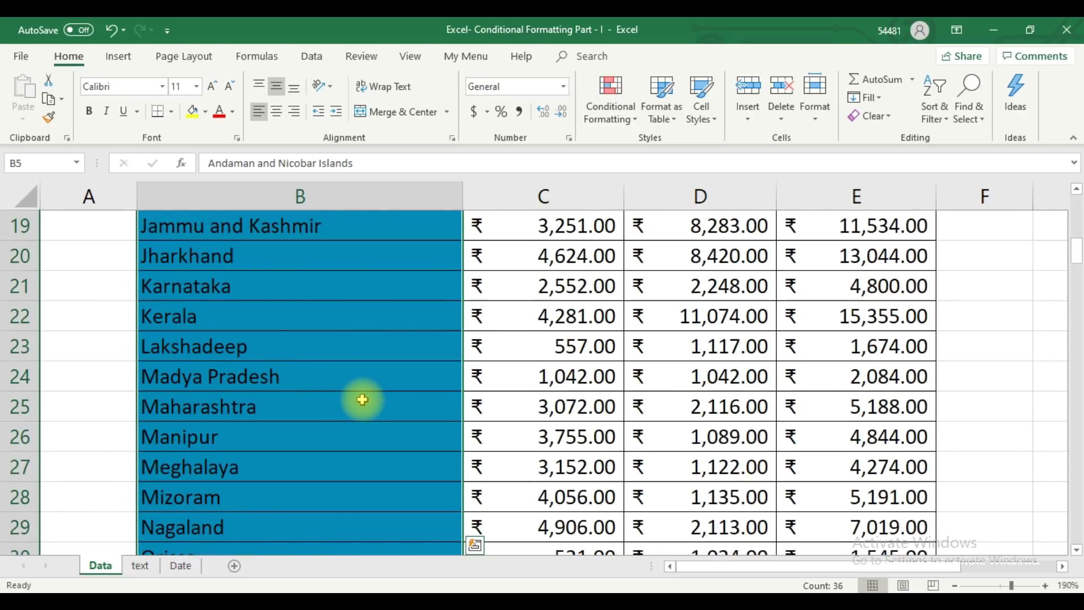
scroll(362, 399, "down", 5)
scroll(362, 400, "up", 11)
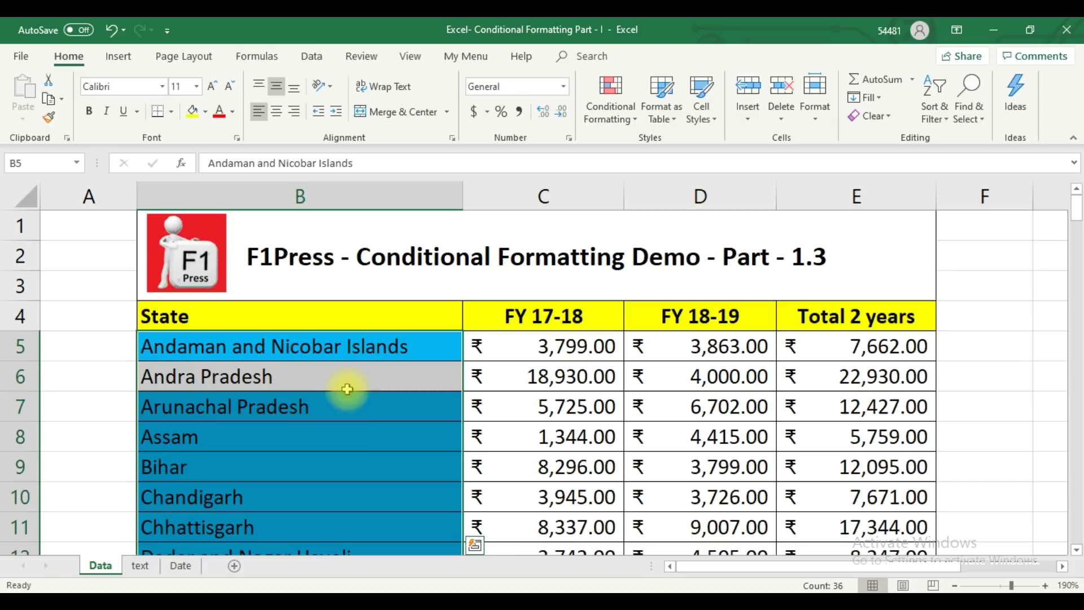
- Clear the not-containing rule by removing all conditional formatting from the entire sheet
left_click(620, 121)
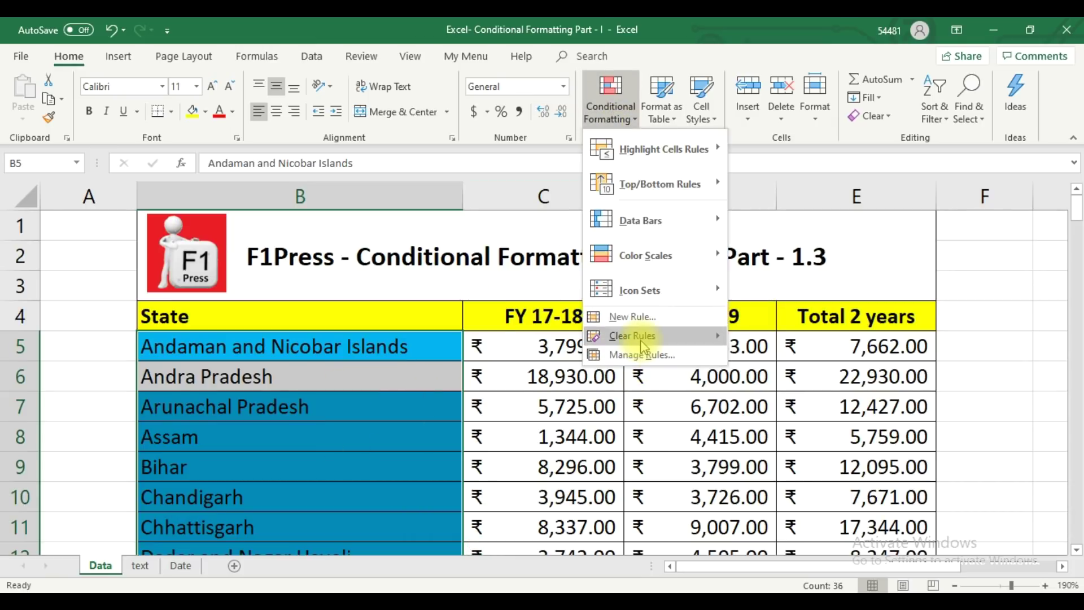
mouse_move(649, 336)
left_click(775, 357)
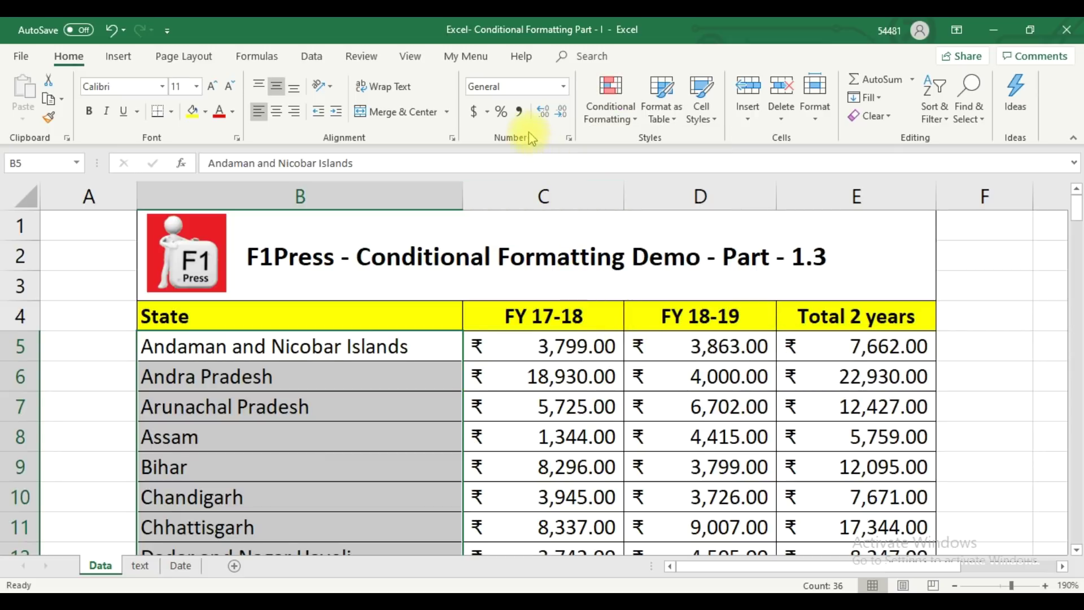
- Start a custom Specific Text rule on the State names for cells beginning with A
left_click(610, 128)
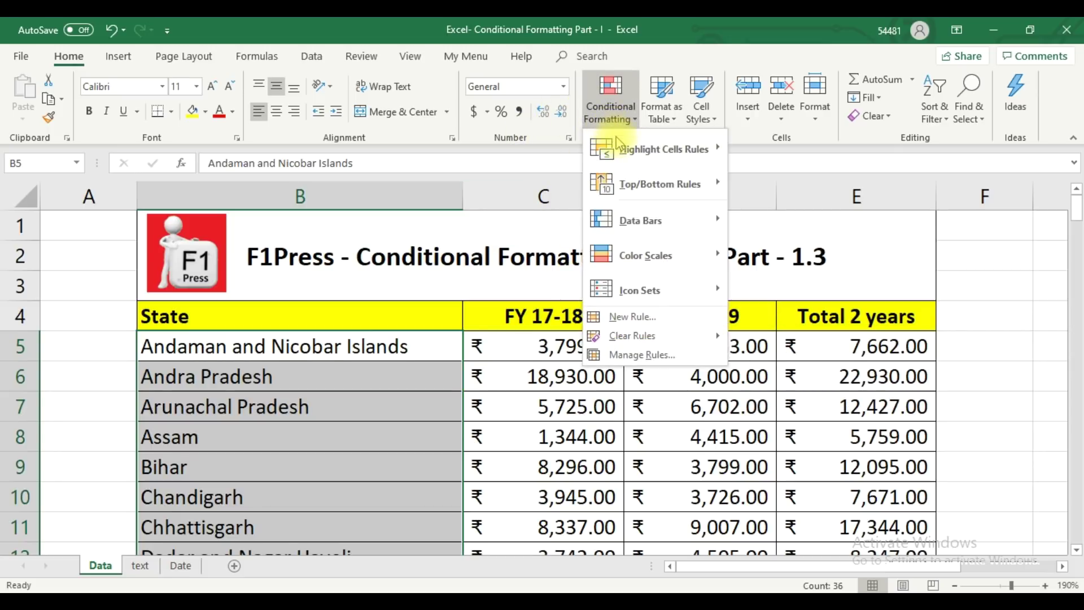
mouse_move(717, 149)
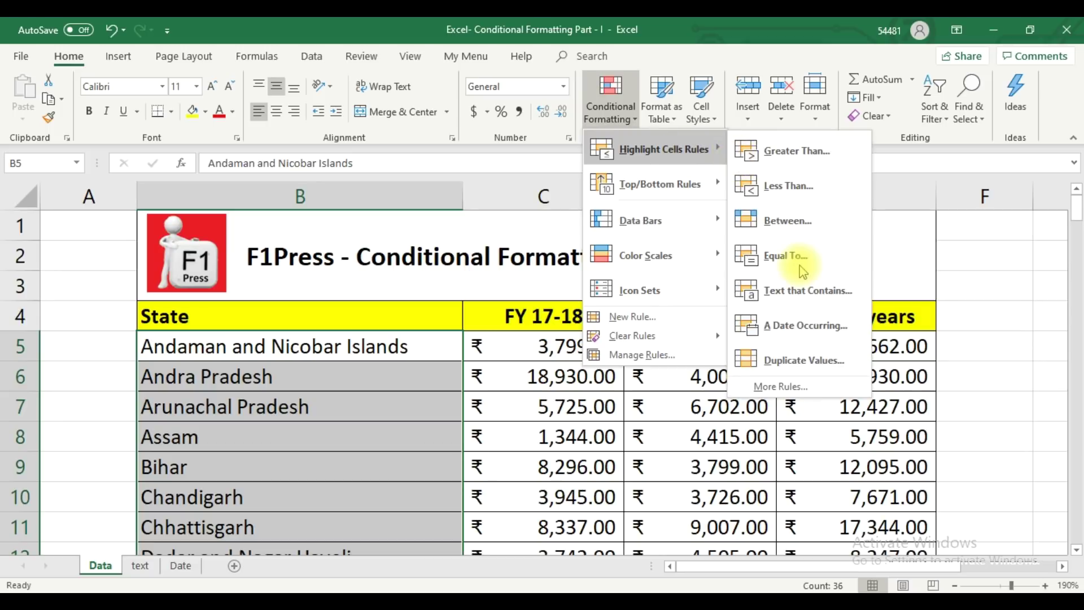
left_click(799, 384)
left_click(367, 209)
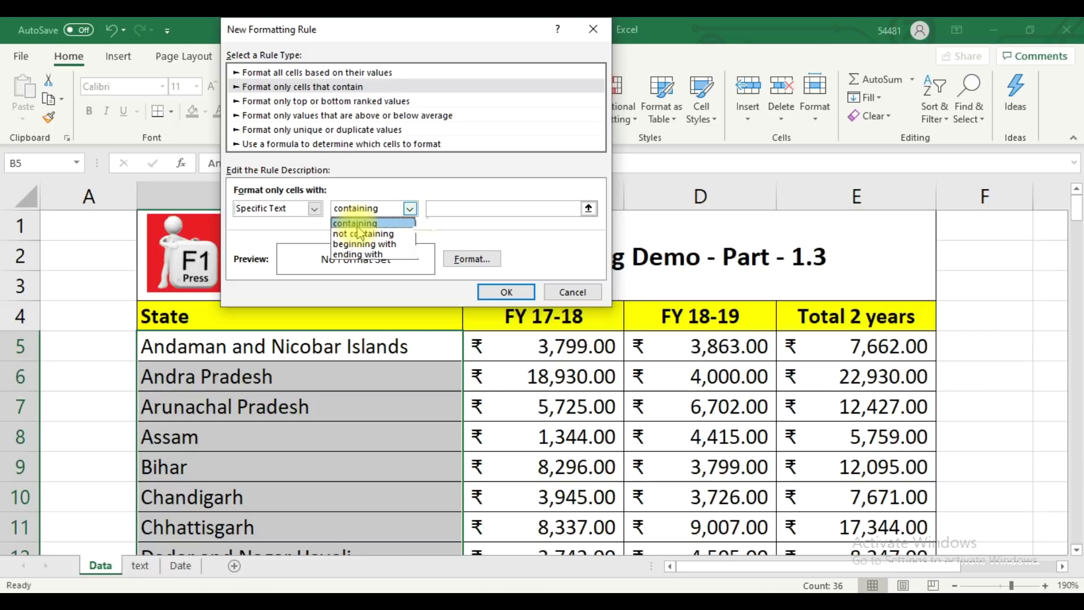
left_click(364, 244)
left_click(447, 209)
type("A")
- Give the beginning-with rule a yellow background fill, apply it, and review the State column down to the Total row
left_click(458, 261)
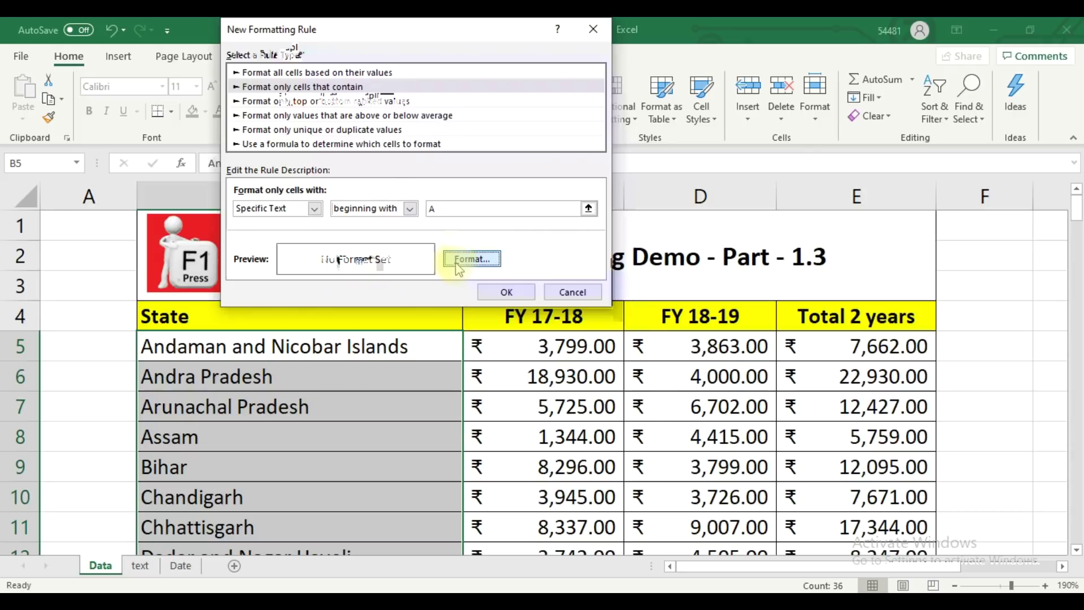
left_click(307, 211)
left_click(538, 411)
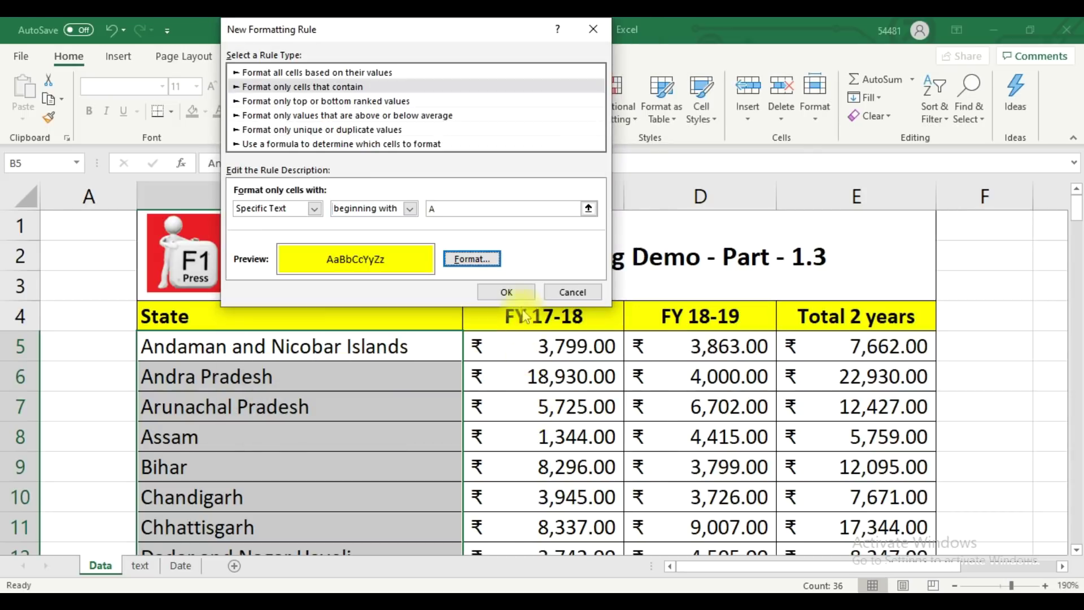
left_click(506, 292)
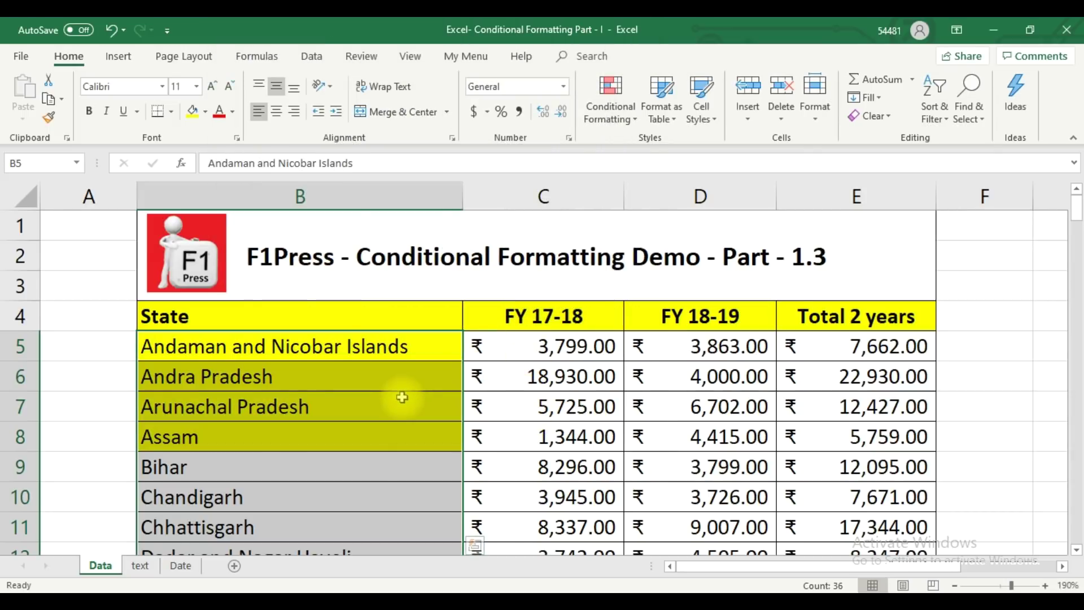
scroll(402, 413, "down", 5)
scroll(402, 412, "down", 7)
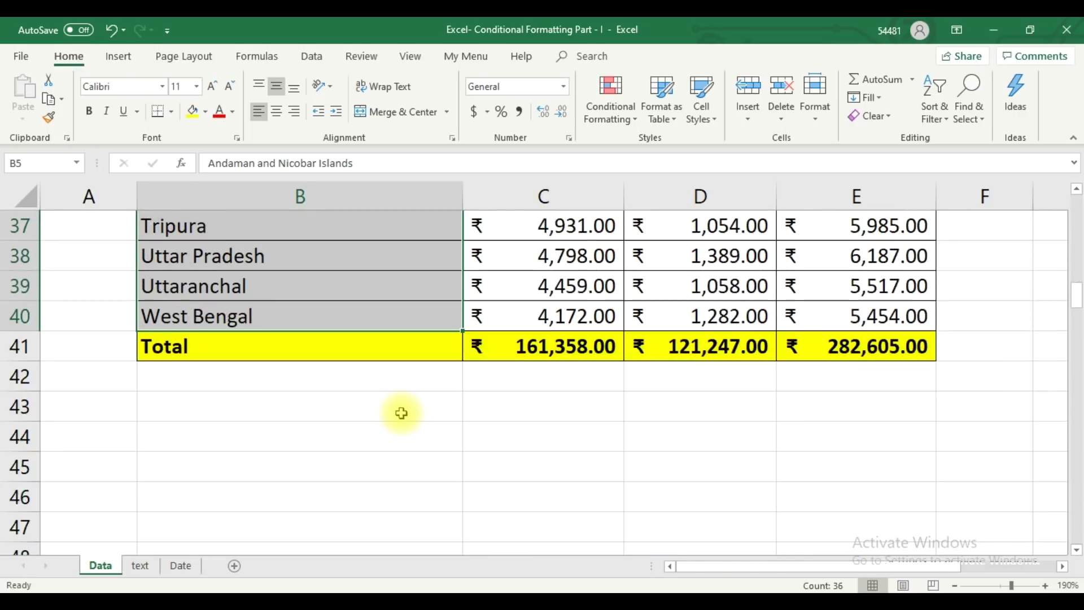
scroll(402, 412, "up", 4)
scroll(402, 413, "up", 8)
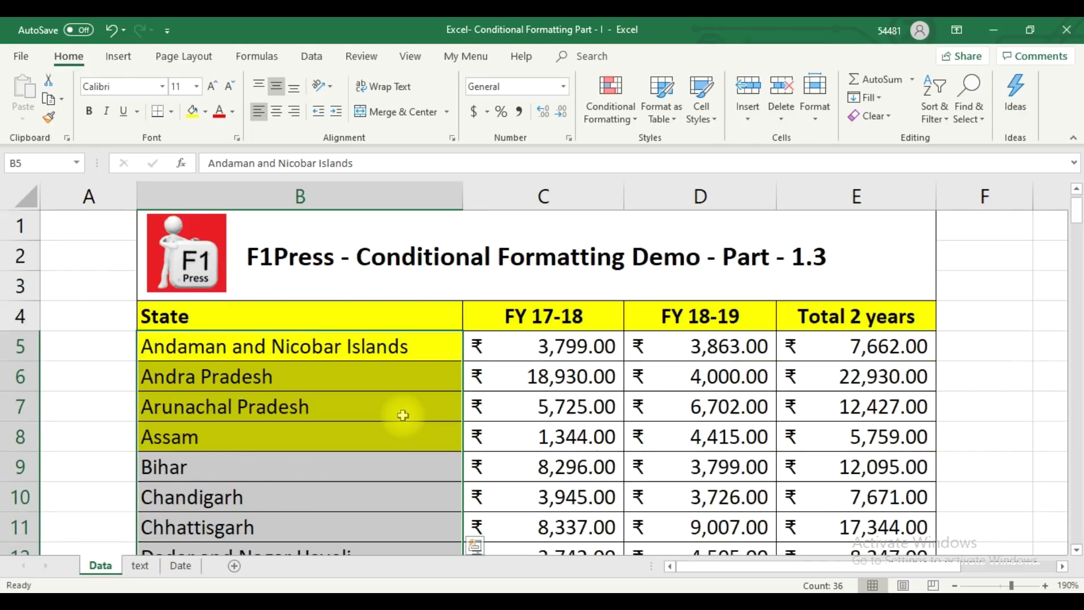
- Clear the beginning-with rule by removing all conditional formatting from the entire sheet
left_click(596, 121)
mouse_move(643, 336)
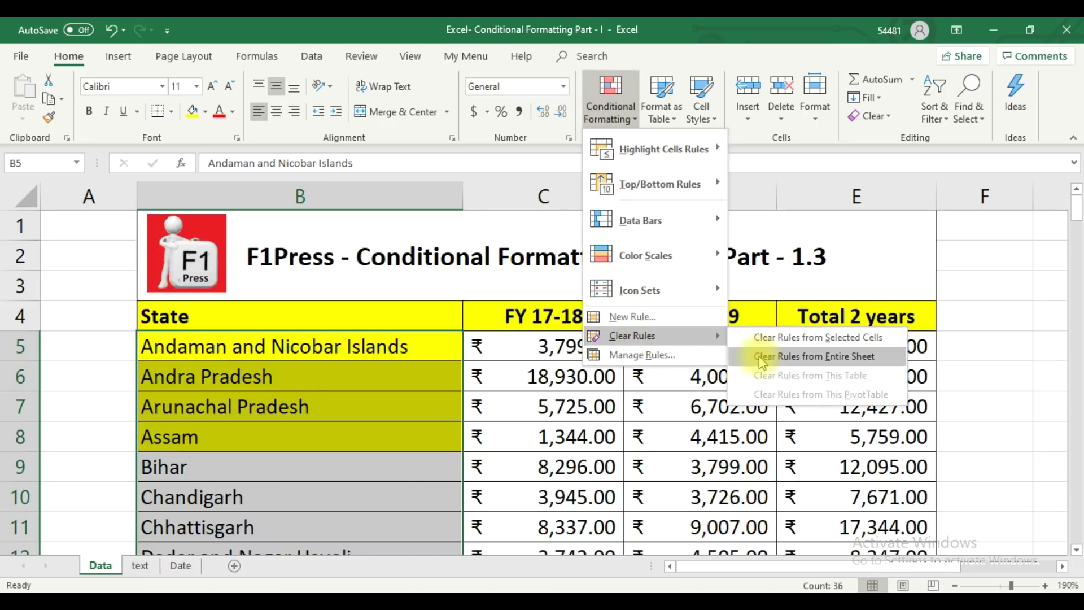
left_click(813, 356)
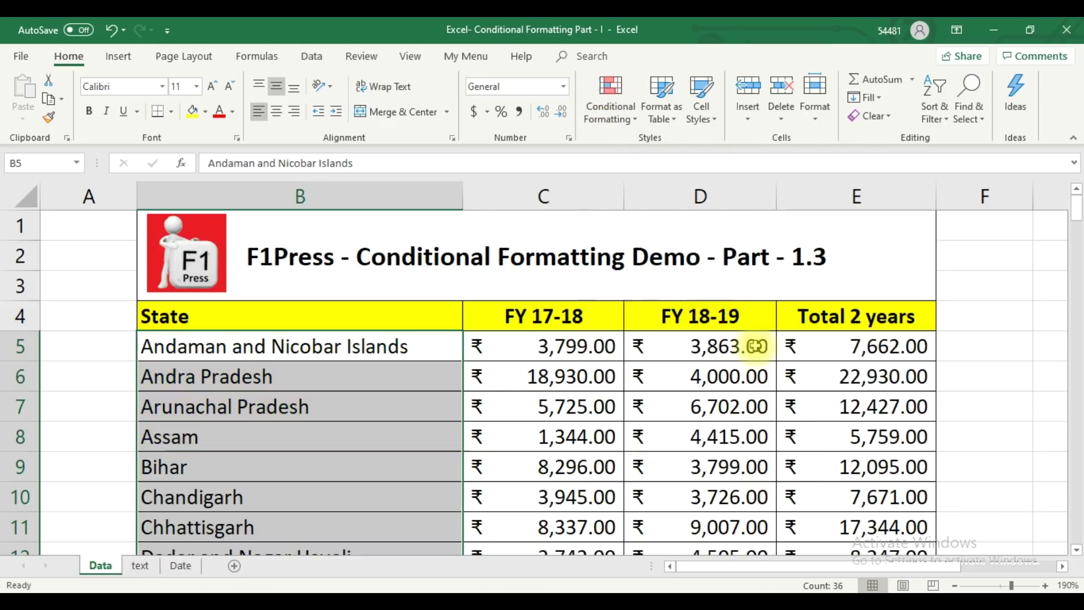
- Highlight State names ending with sh through a custom Specific Text rule with an orange fill, and review the column
left_click(630, 131)
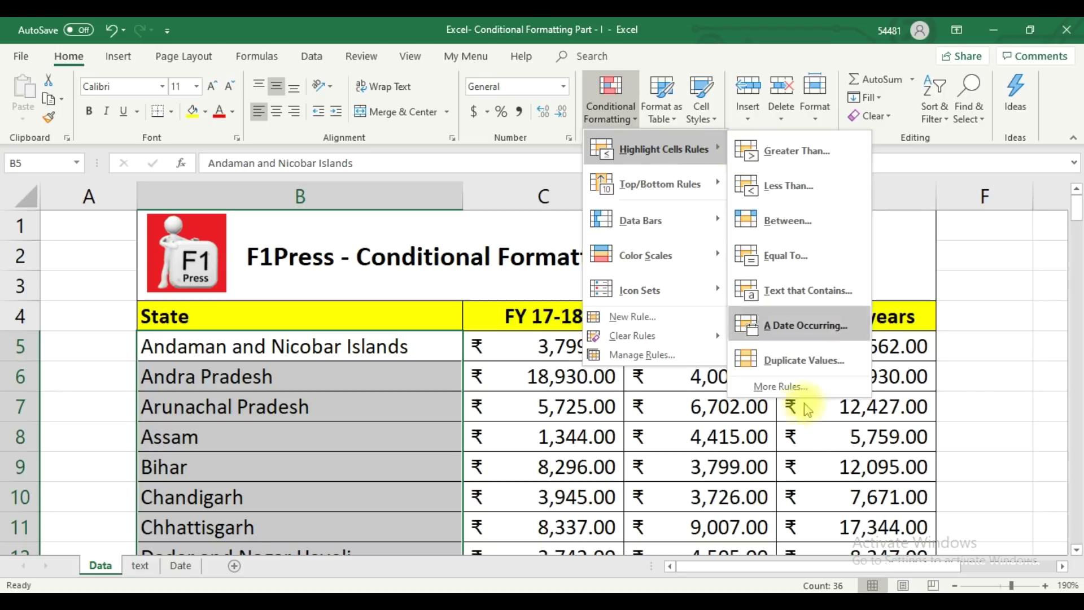
left_click(781, 386)
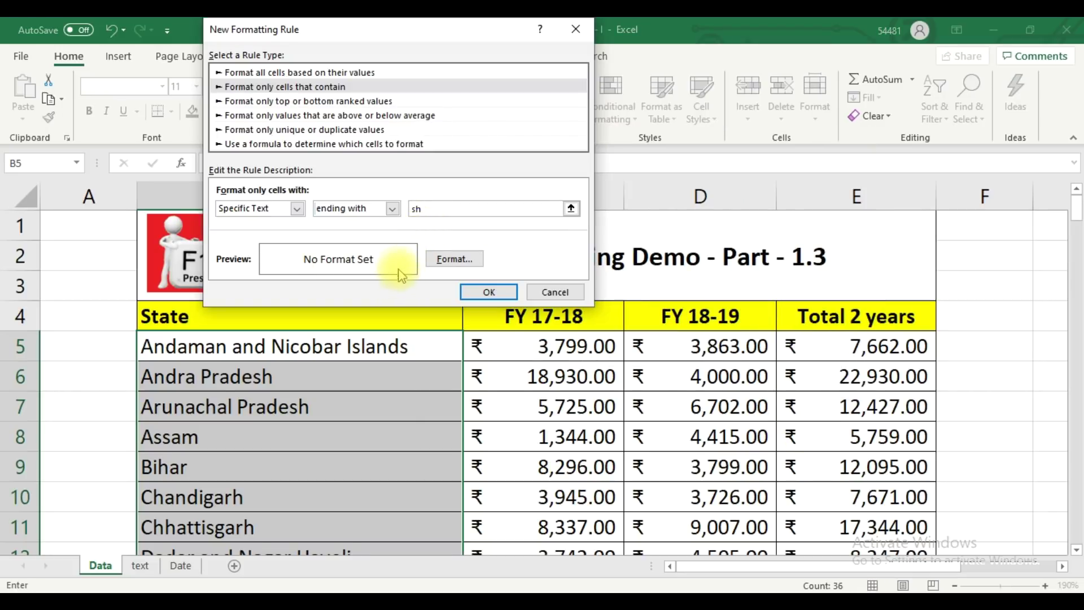
left_click(438, 258)
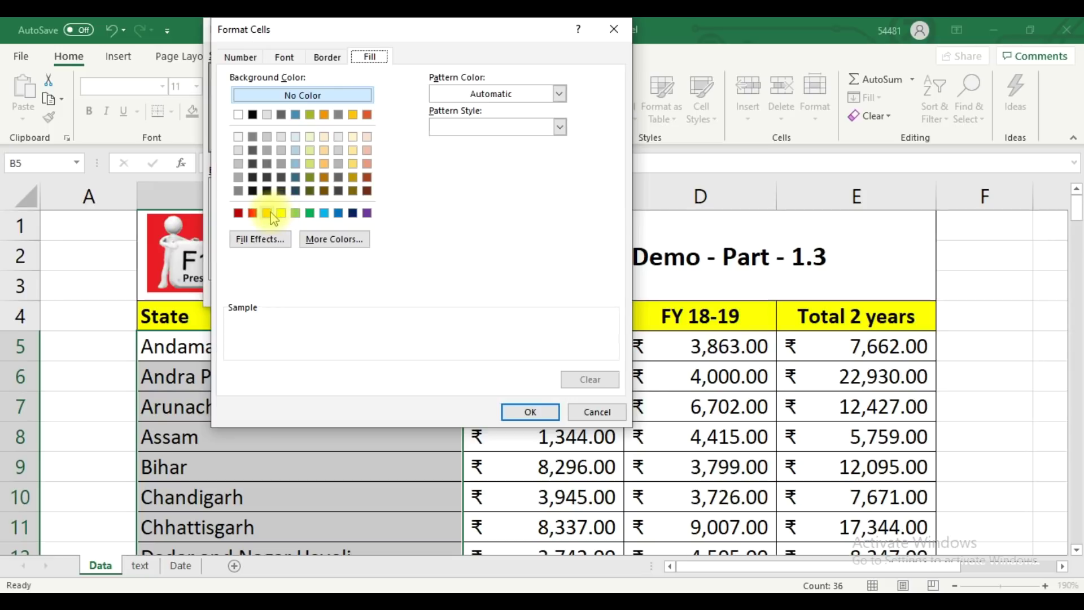
left_click(268, 213)
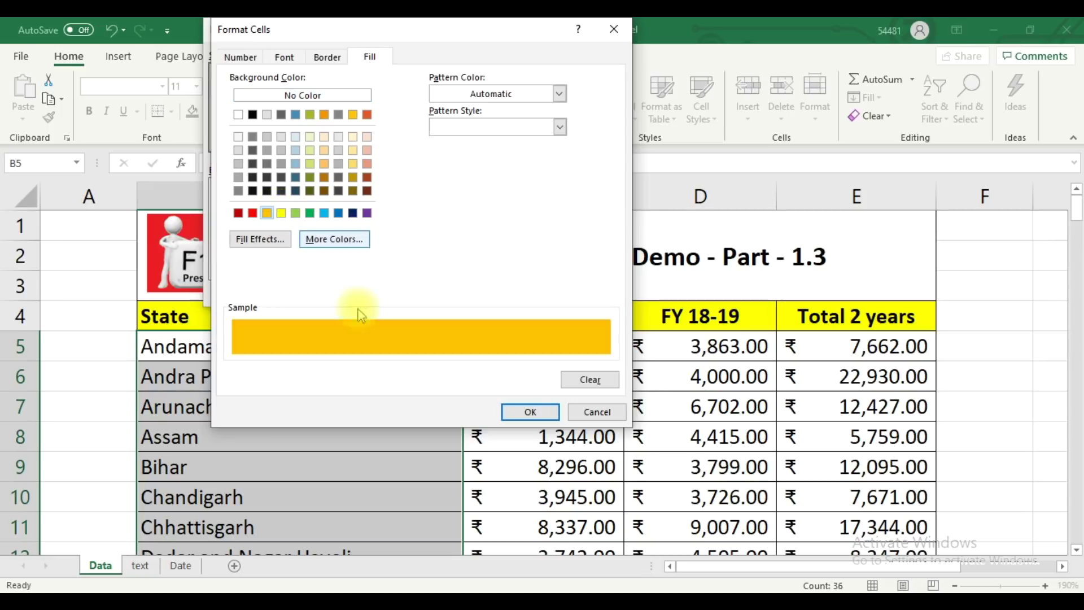
left_click(508, 416)
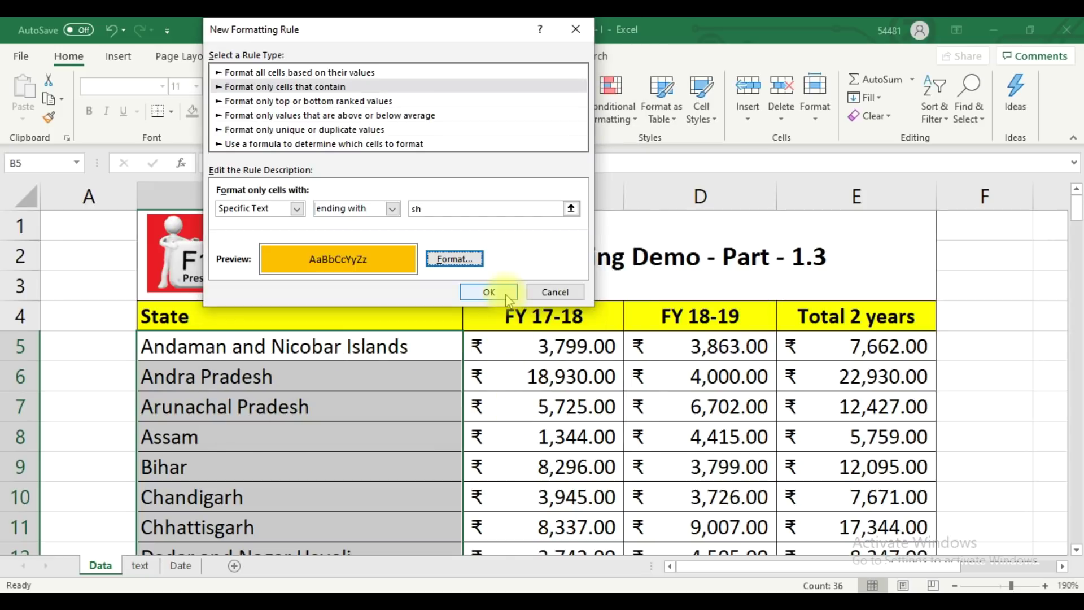
left_click(485, 291)
scroll(415, 393, "down", 9)
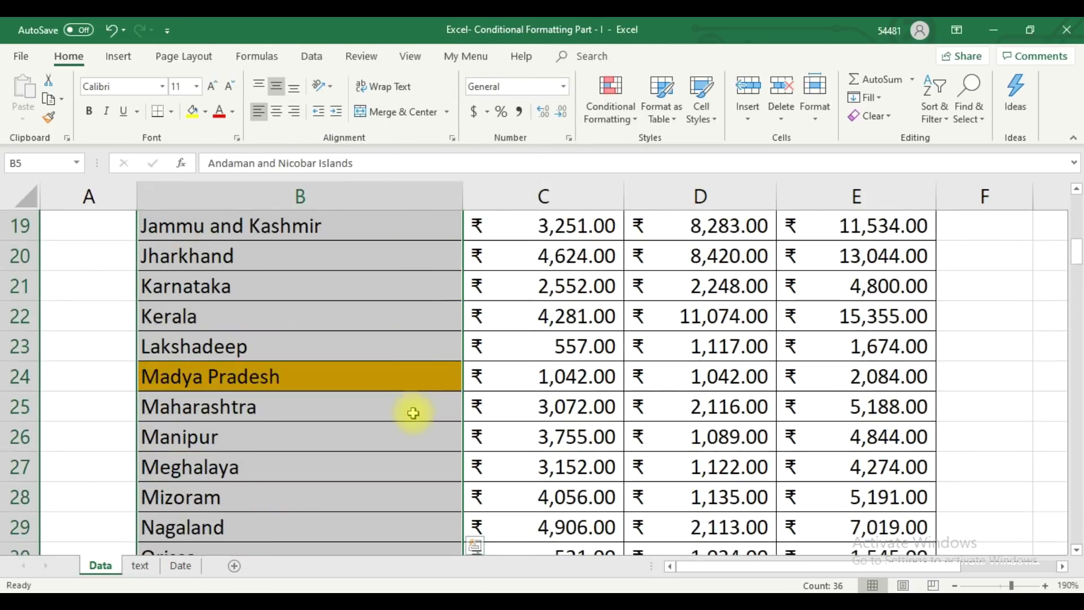
scroll(413, 414, "down", 2)
scroll(413, 413, "up", 10)
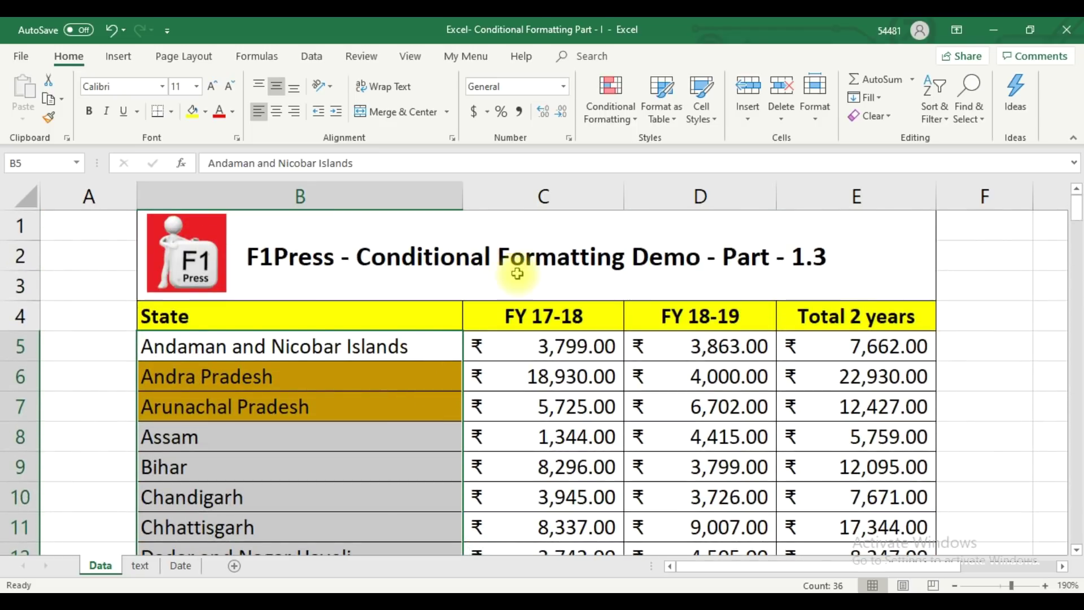
- Clear the ending-with rule by removing all conditional formatting from the entire sheet
left_click(611, 110)
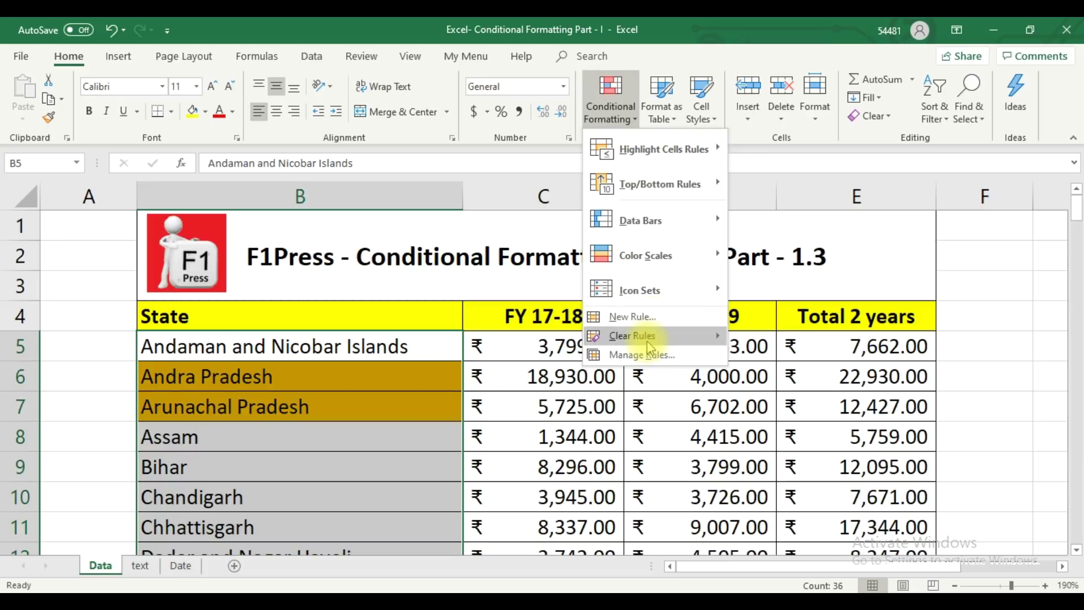
mouse_move(652, 339)
left_click(784, 357)
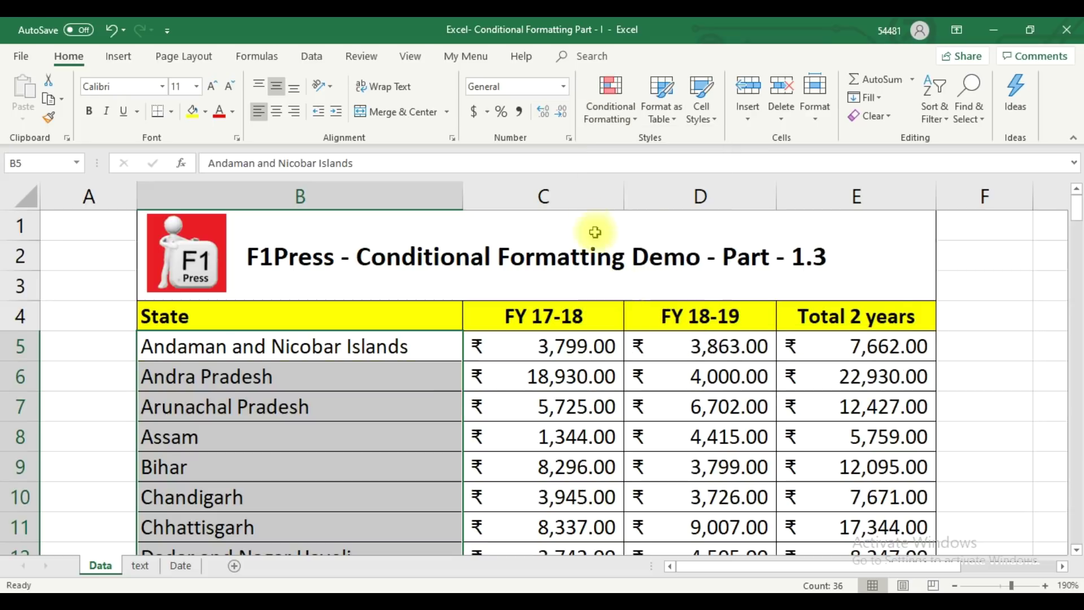
- Go to the Date sheet and select all the dates in column C from C5 to C66
left_click(612, 130)
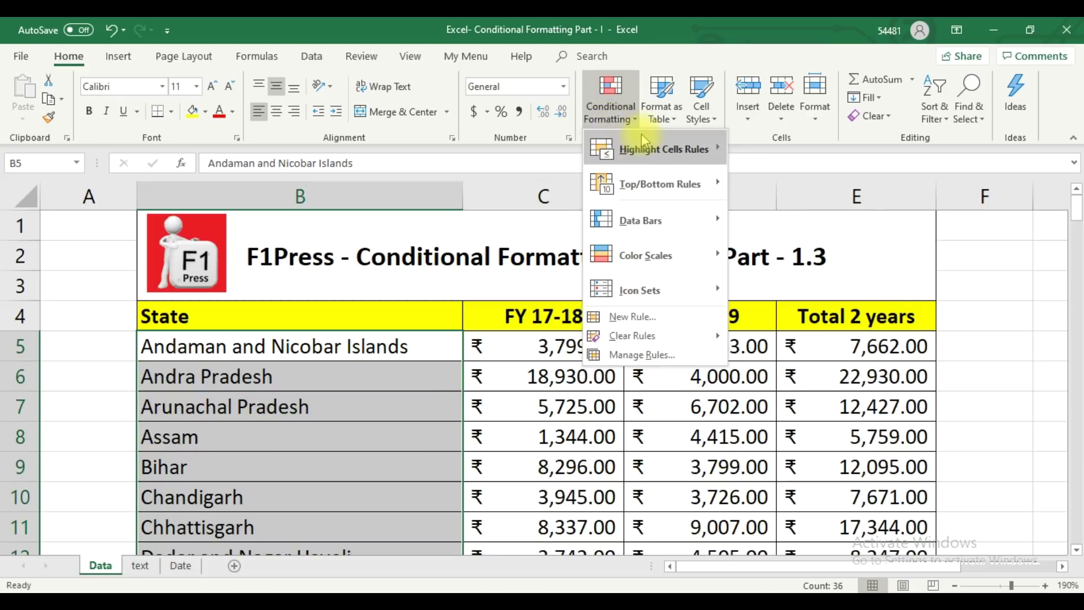
mouse_move(632, 150)
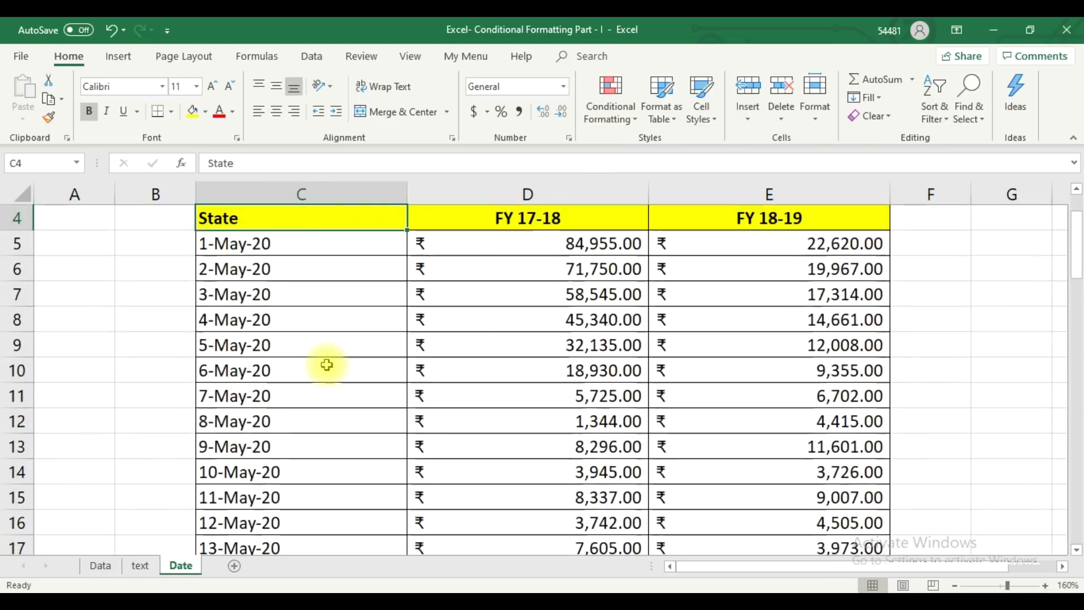
key("Down")
key("Up")
key("Down")
key("ctrl+shift+Down")
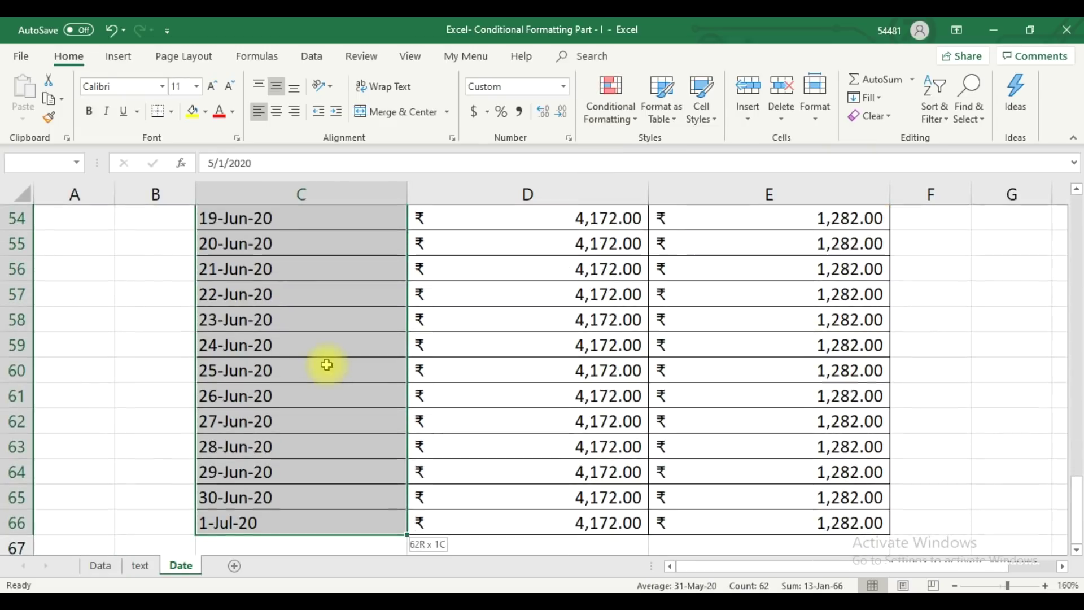
- Start a custom highlighting rule on the selected dates using Dates Occurring with the Last month option
scroll(618, 186, "up", 4)
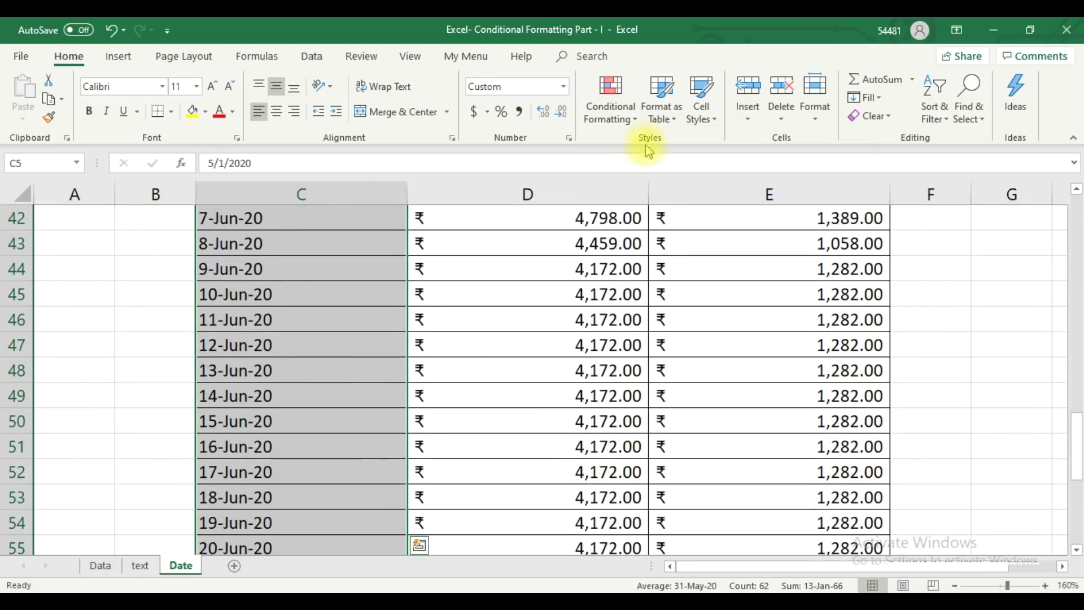
left_click(635, 120)
mouse_move(649, 148)
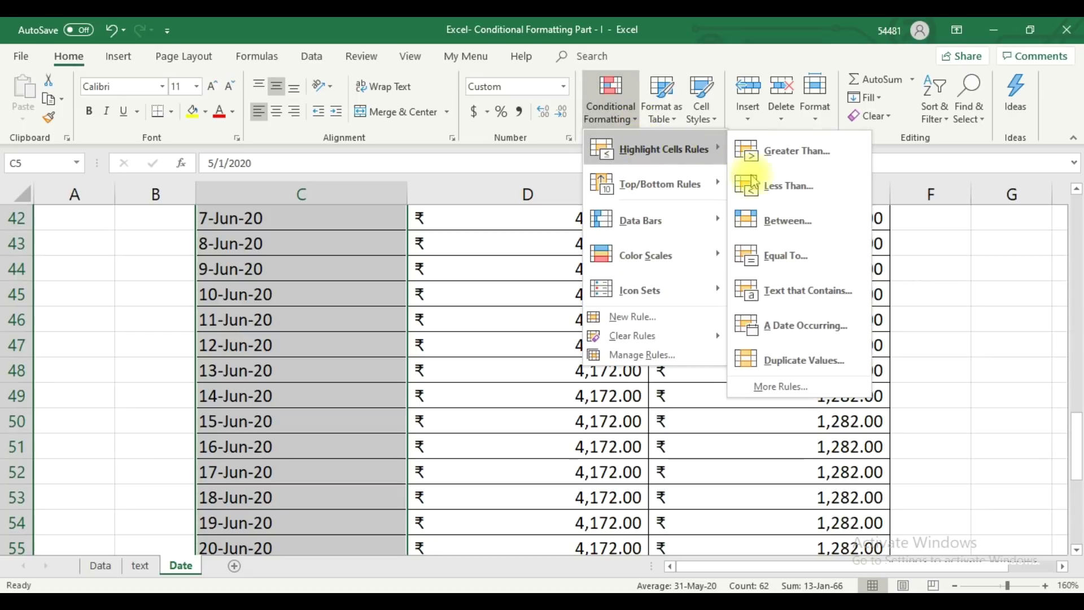
left_click(787, 387)
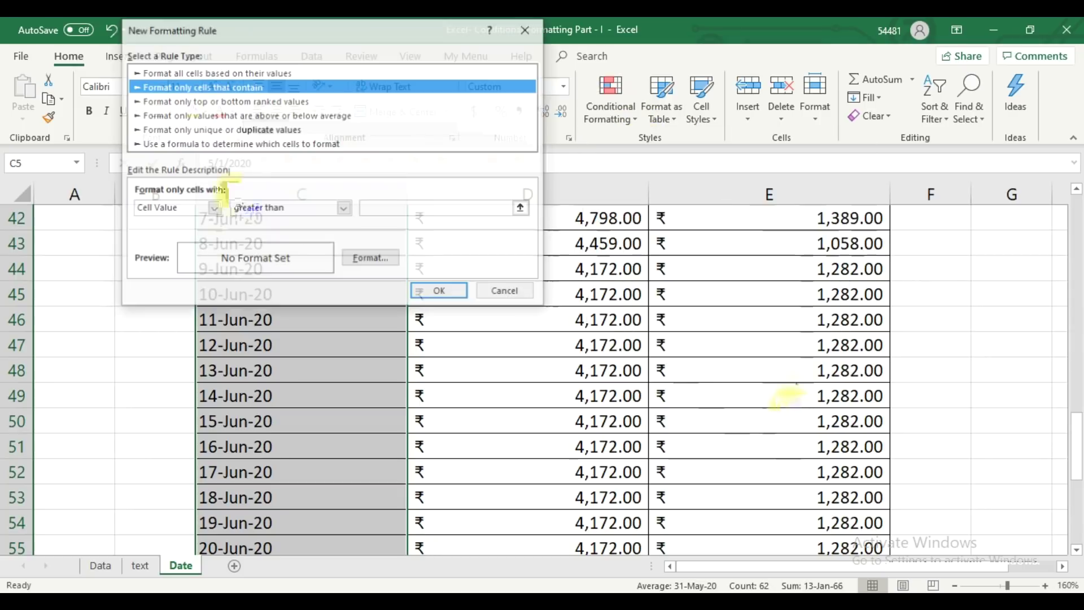
left_click(213, 208)
left_click(170, 239)
left_click(313, 209)
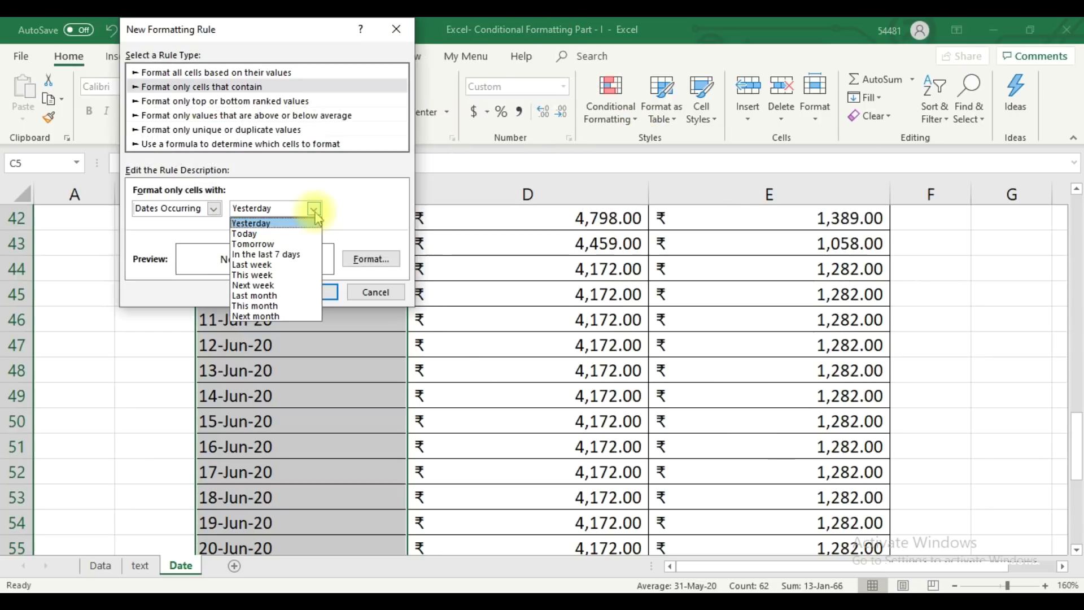
left_click(266, 296)
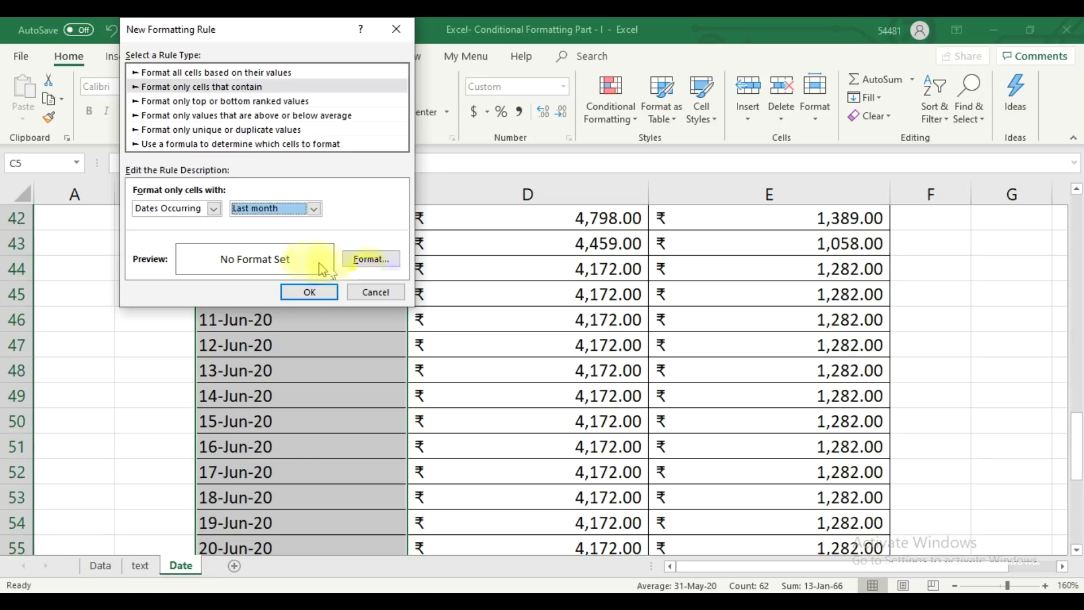
- Give the last-month rule a light green background fill, apply it, and review the highlighted dates
left_click(370, 260)
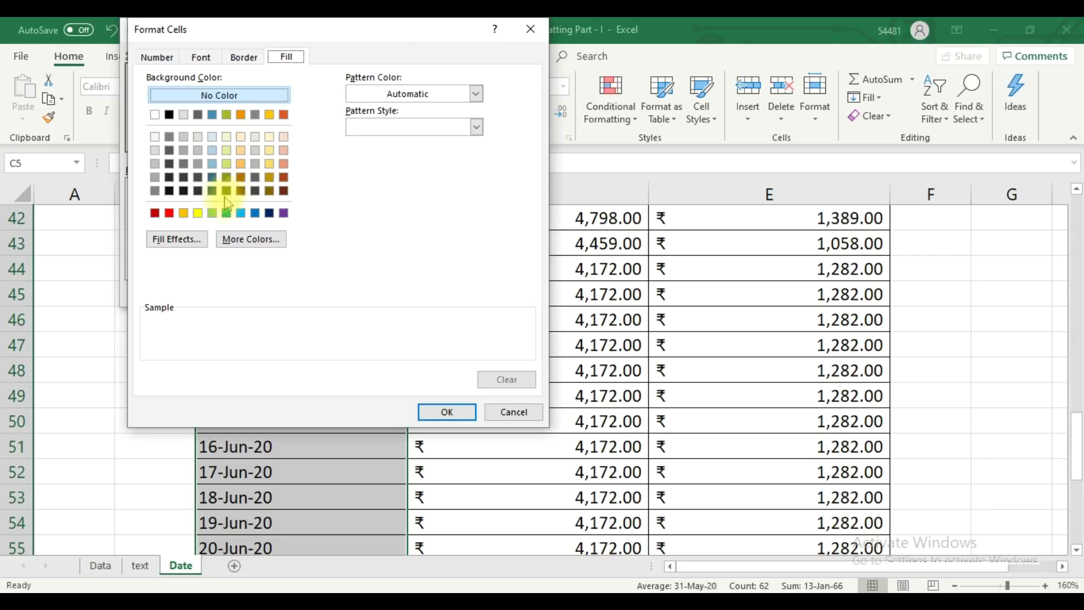
left_click(213, 213)
left_click(443, 404)
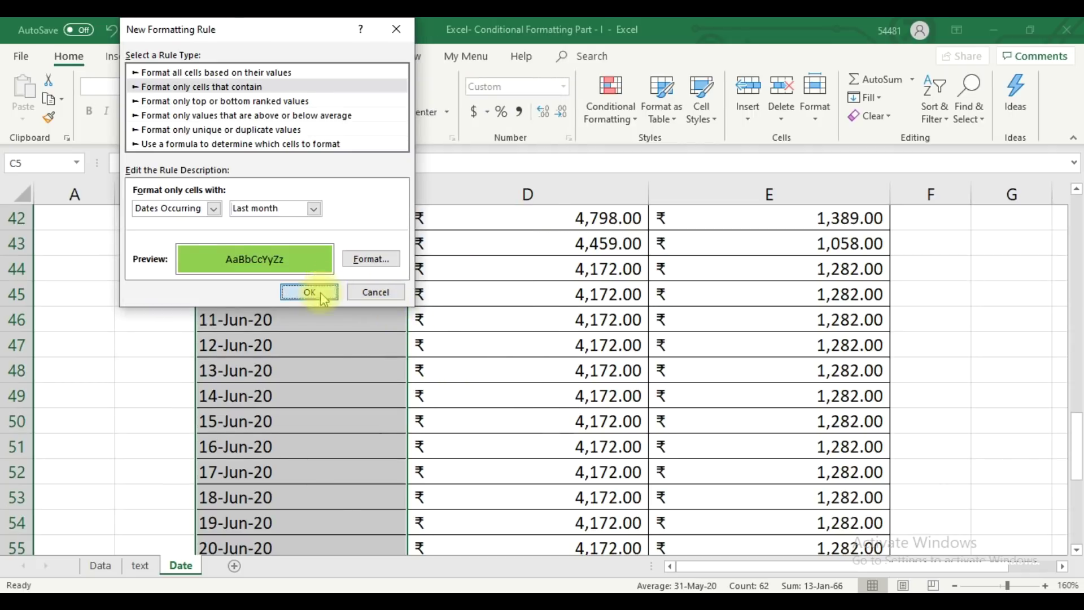
left_click(304, 291)
scroll(327, 353, "up", 11)
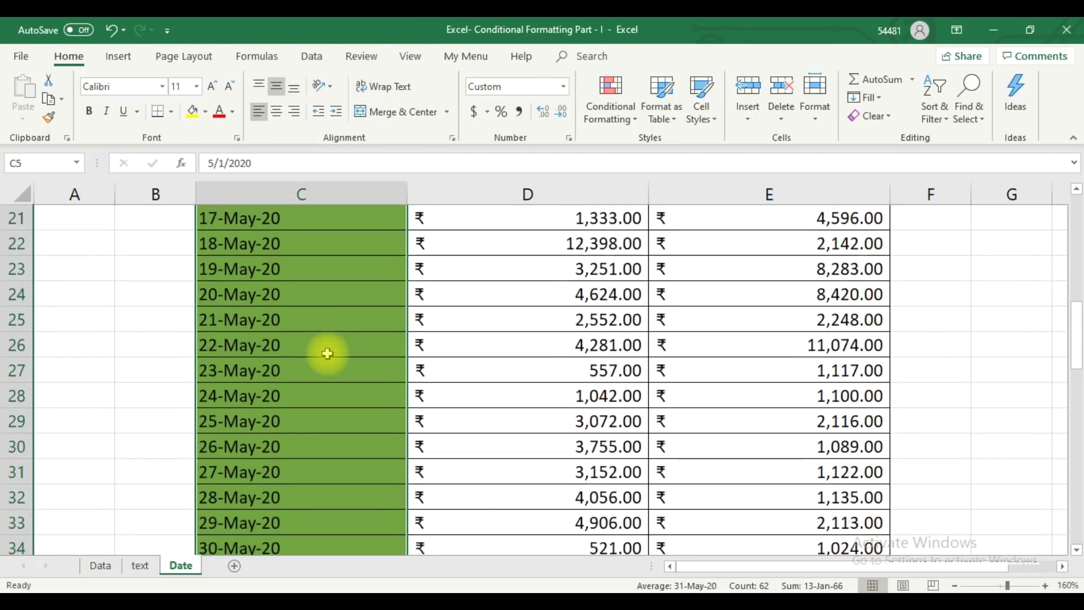
scroll(328, 353, "up", 3)
scroll(325, 351, "down", 2)
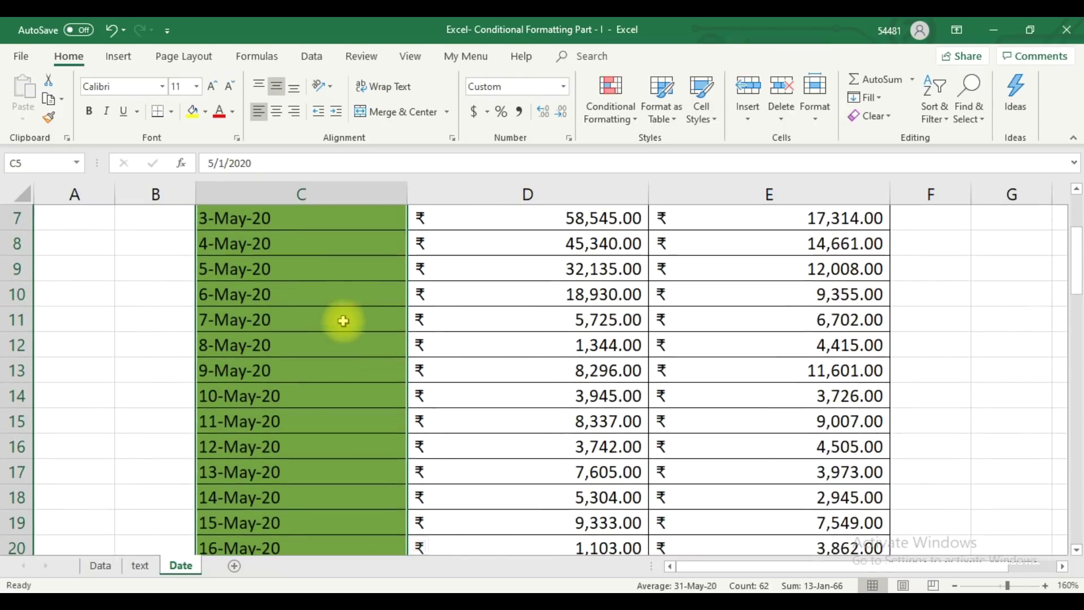
- Clear the last-month date rule by removing all conditional formatting from the entire Date sheet
left_click(607, 110)
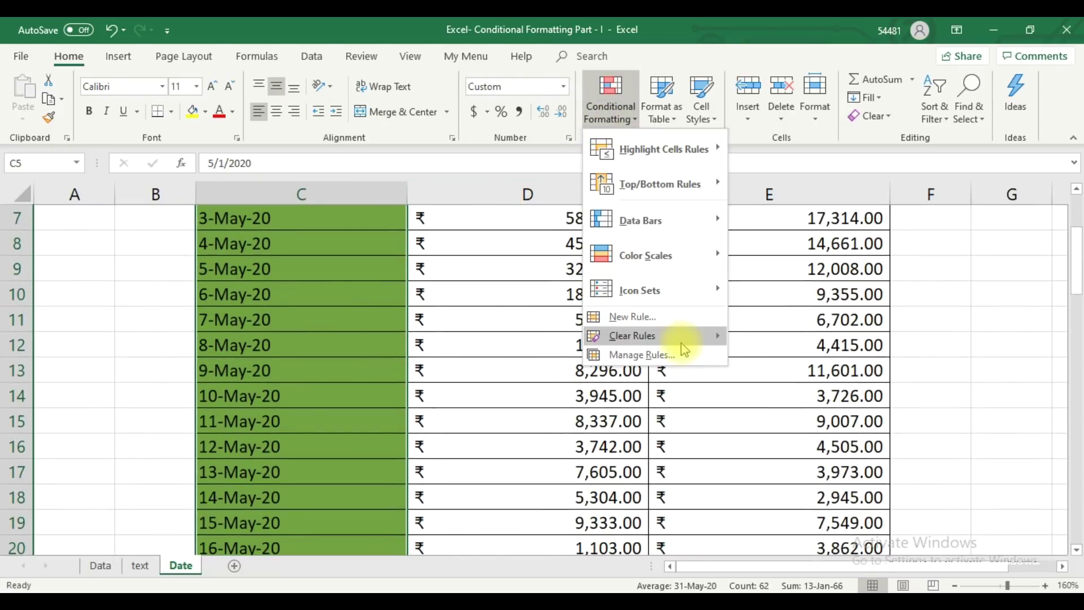
mouse_move(689, 337)
left_click(753, 355)
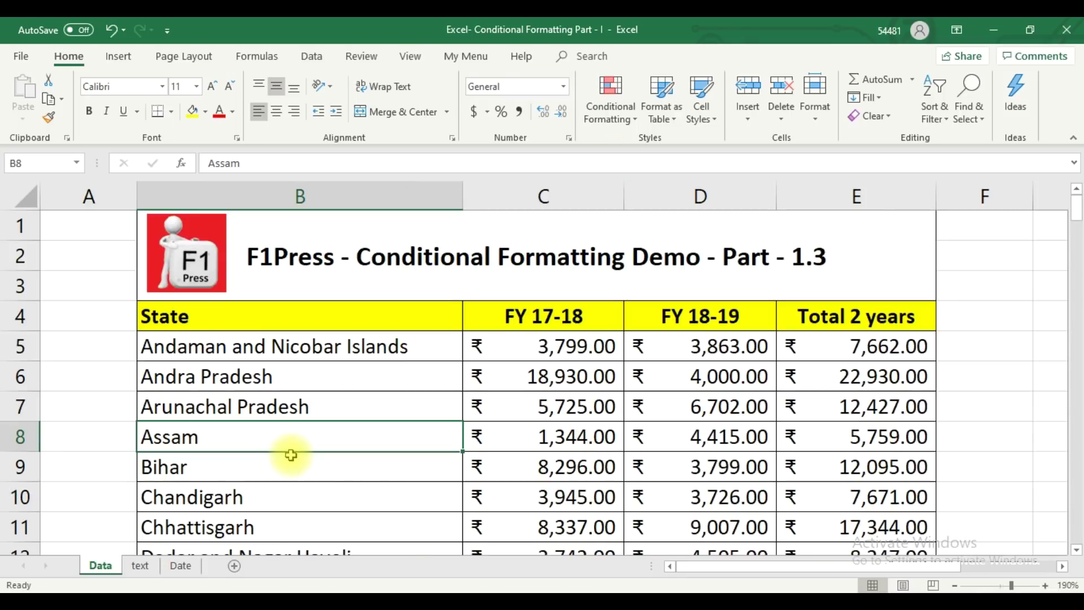
- On the Data sheet, empty the State cells containing Assam (B8) and Goa (B15)
key("Delete")
scroll(288, 460, "down", 2)
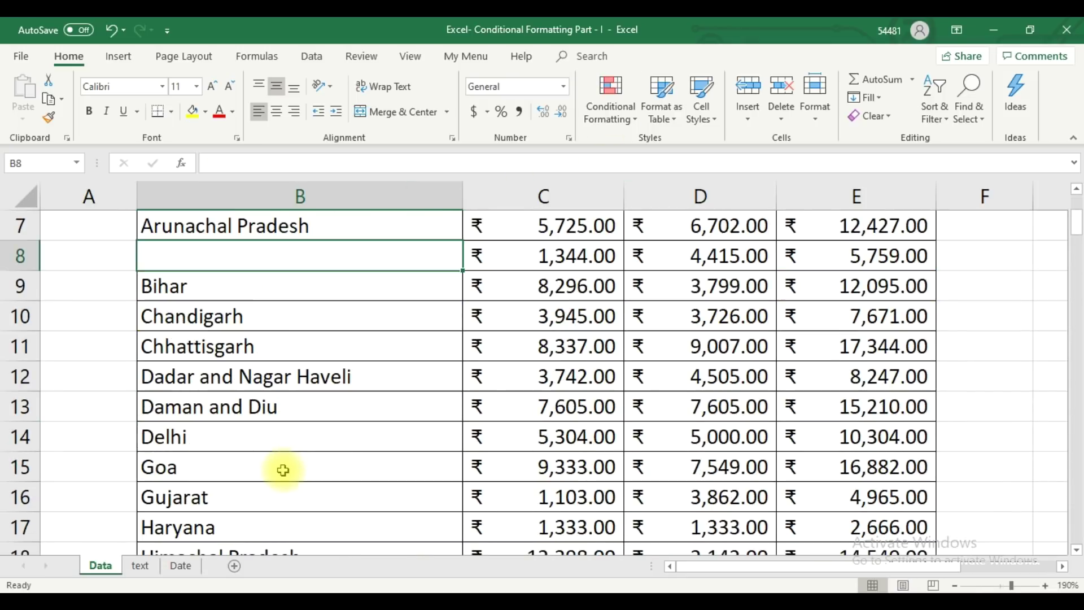
left_click(282, 466)
- Move through the State column to check where the blank cells are, returning to the first state name
scroll(287, 396, "up", 2)
left_click(289, 353)
key("ctrl+Down")
key("ctrl+Down")
key("ctrl+Down")
key("ctrl+Down")
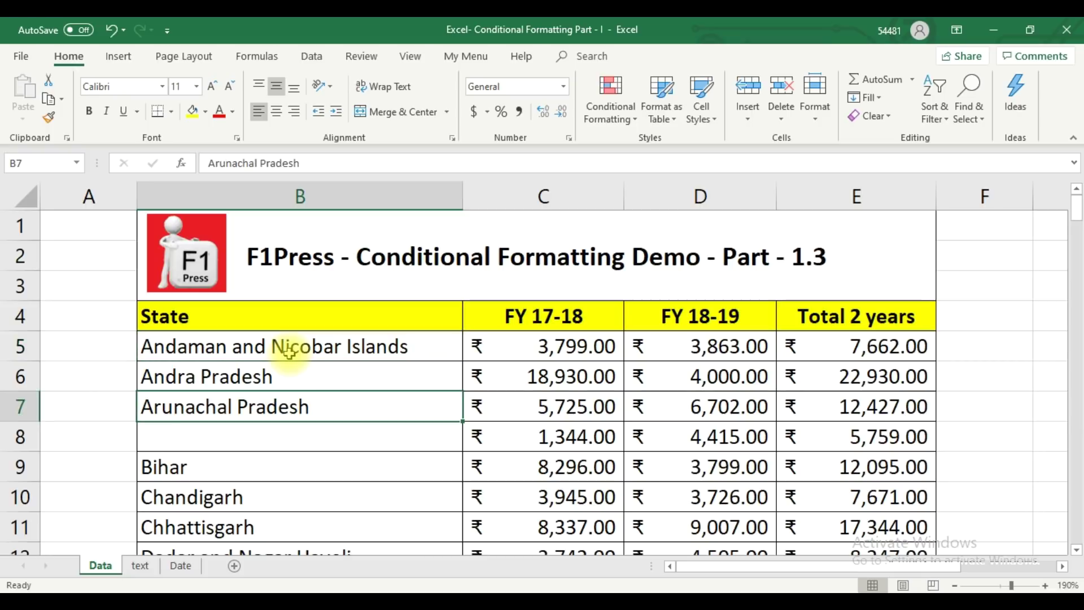
key("Up")
key("Up")
key("Up")
key("Up")
key("Up")
key("Up")
key("Up")
key("Up")
key("Up")
key("Up")
key("Up")
key("Up")
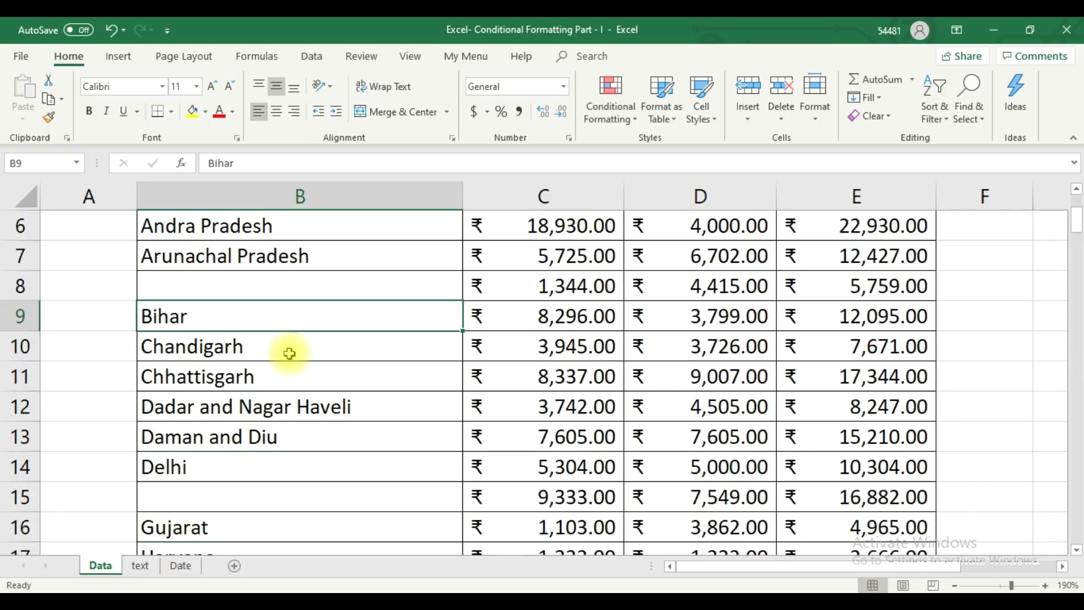
key("Down")
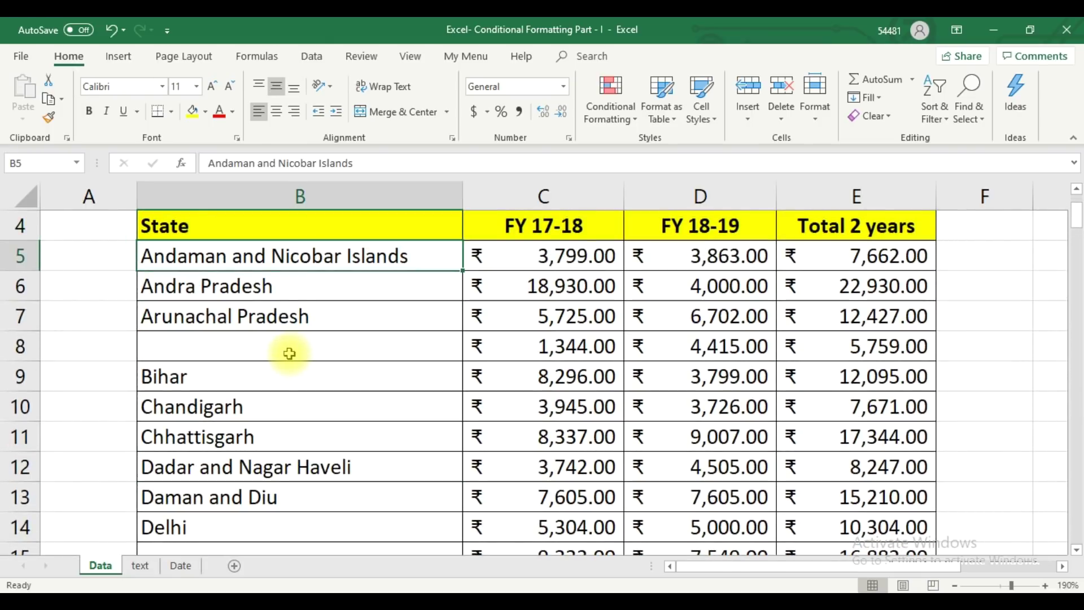
- Select the State column from B5 down and apply a custom Blanks rule with a light blue fill
key("shift+Down")
key("shift+Down")
key("shift+Down")
key("shift+Down")
key("shift+Down")
key("shift+Down")
key("shift+Down")
key("shift+Down")
key("shift+Down")
key("shift+Down")
key("shift+Down")
key("shift+Down")
key("shift+Down")
key("shift+Down")
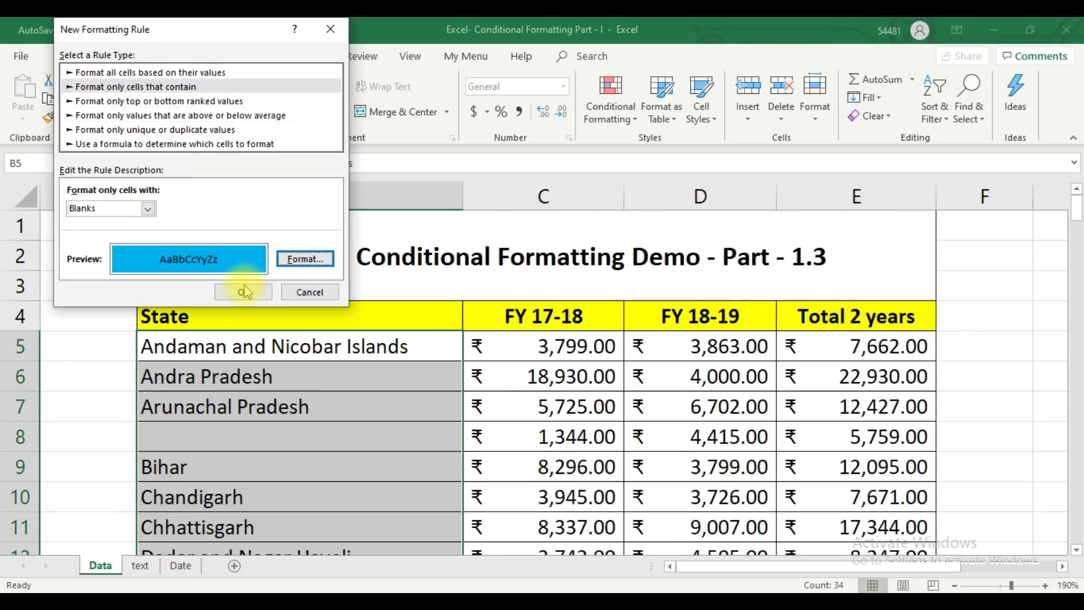
left_click(247, 293)
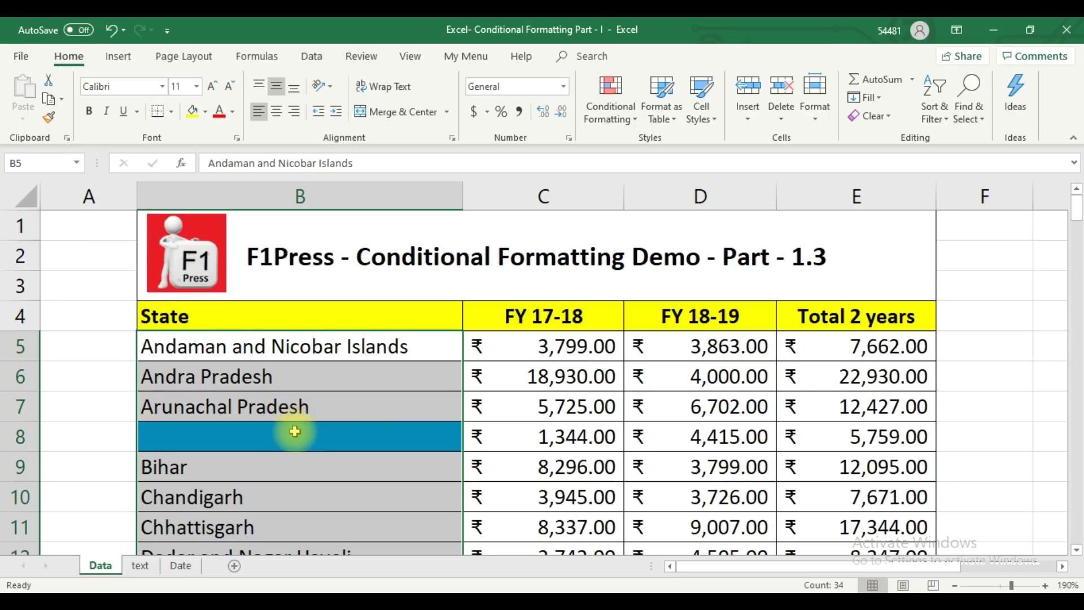
- Replace the Blanks rule with a No Blanks rule using a light blue fill, and review the State column
left_click(611, 102)
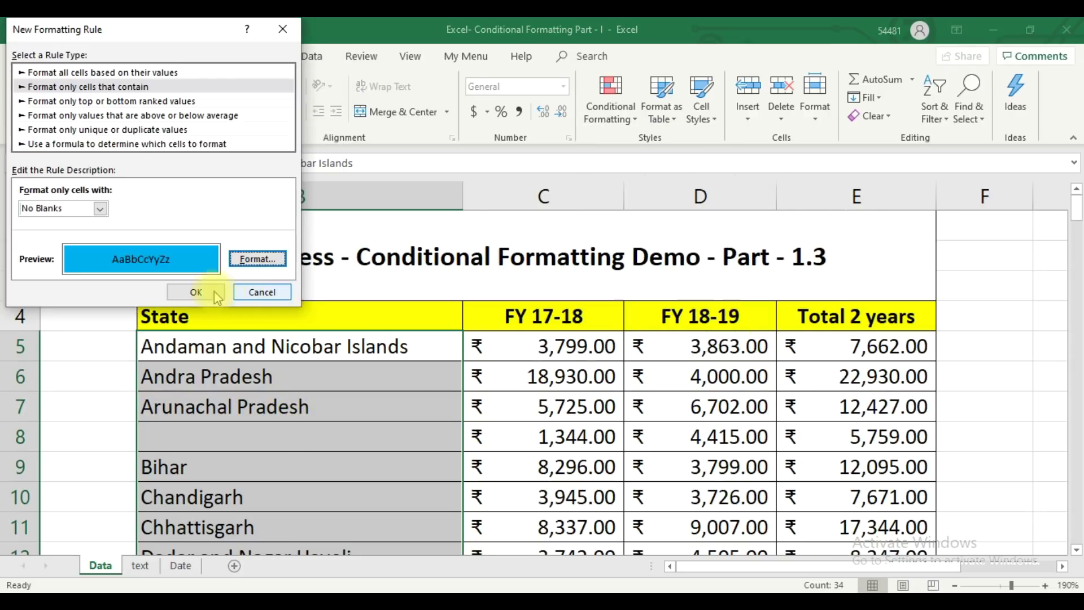
left_click(214, 292)
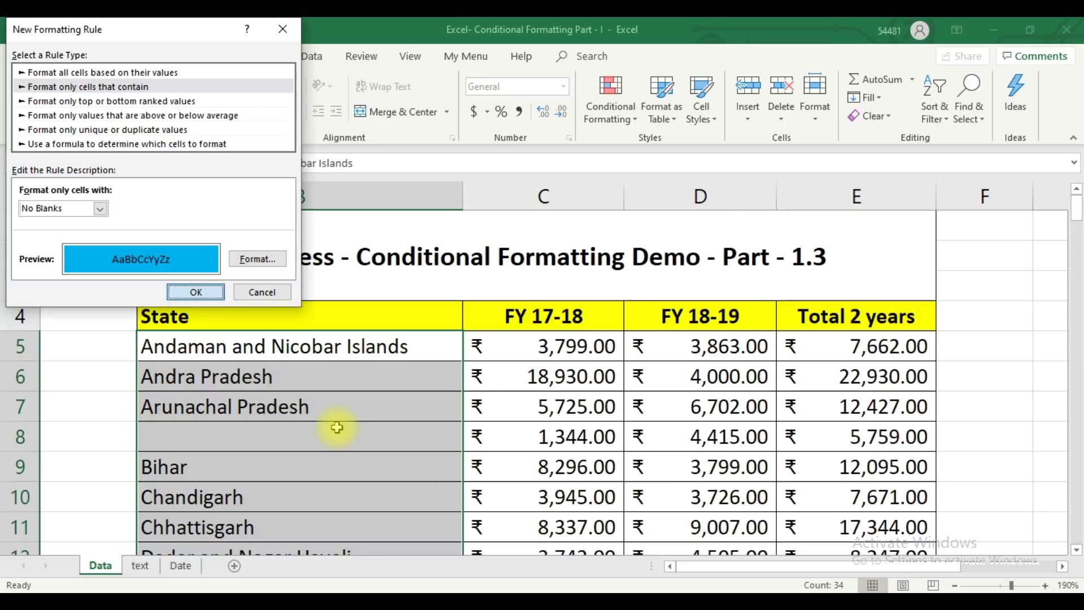
key("Return")
scroll(337, 428, "down", 6)
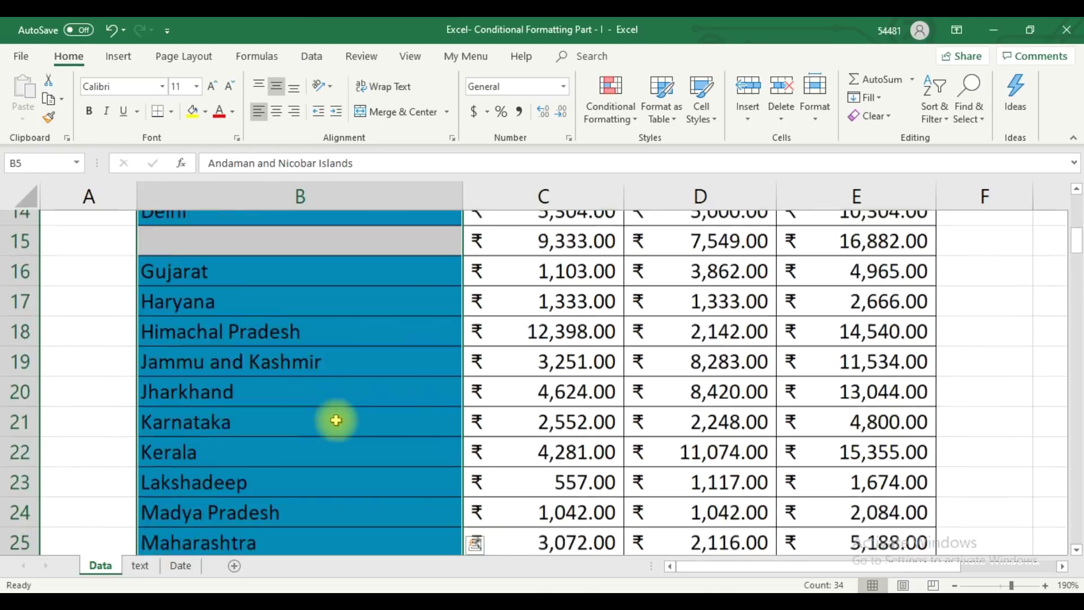
scroll(336, 420, "down", 5)
scroll(336, 420, "up", 6)
scroll(337, 420, "up", 5)
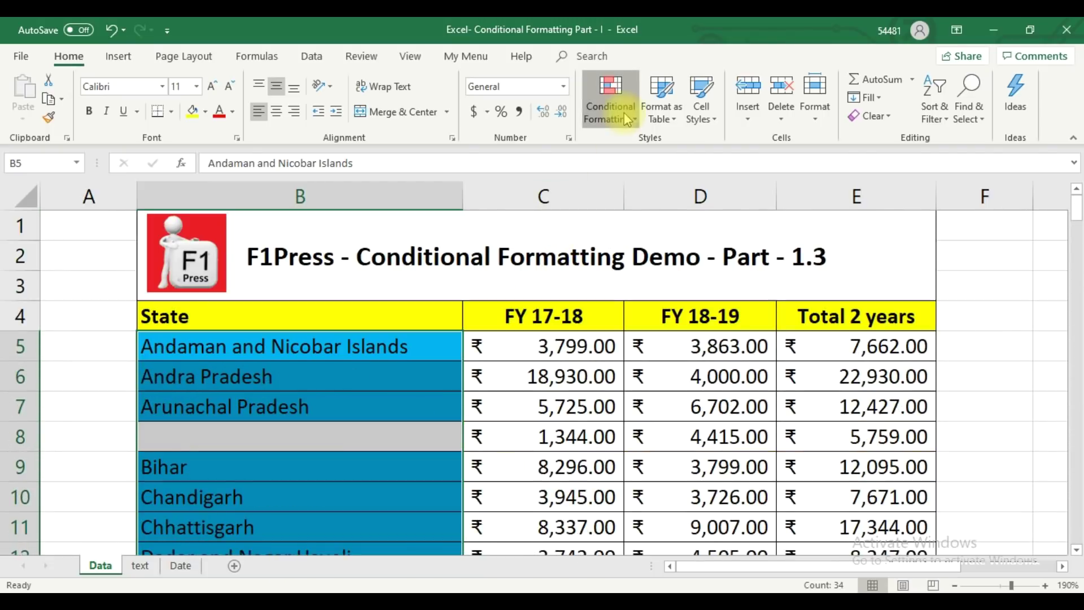
- Clear the No Blanks rule from the selected State cells
left_click(611, 104)
mouse_move(658, 344)
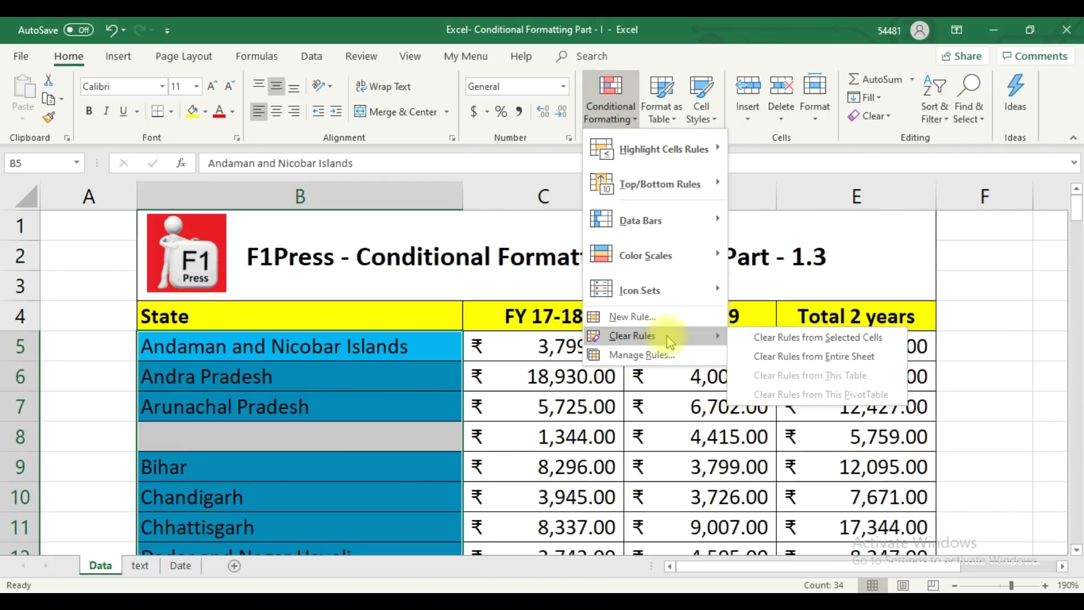
left_click(779, 337)
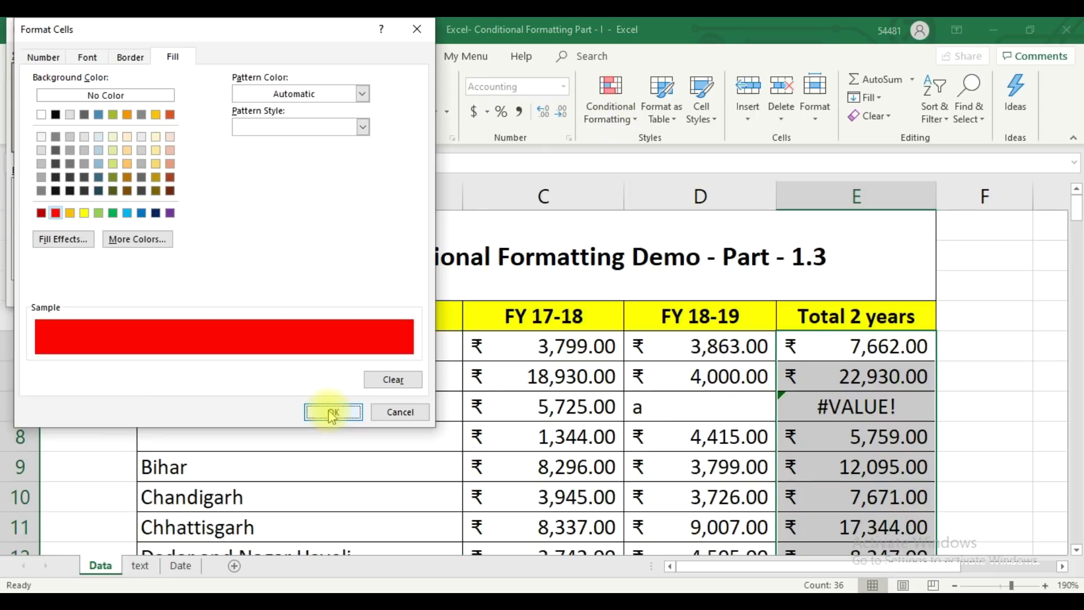
- Apply the custom Errors rule with a red fill to the Total 2 years column and review the cells
left_click(332, 412)
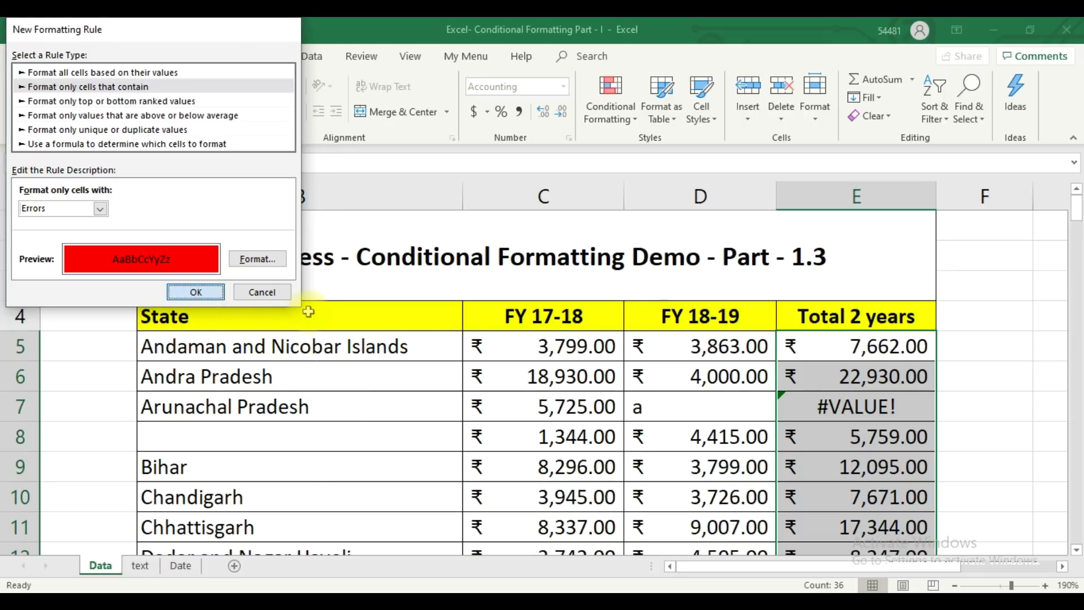
key("Return")
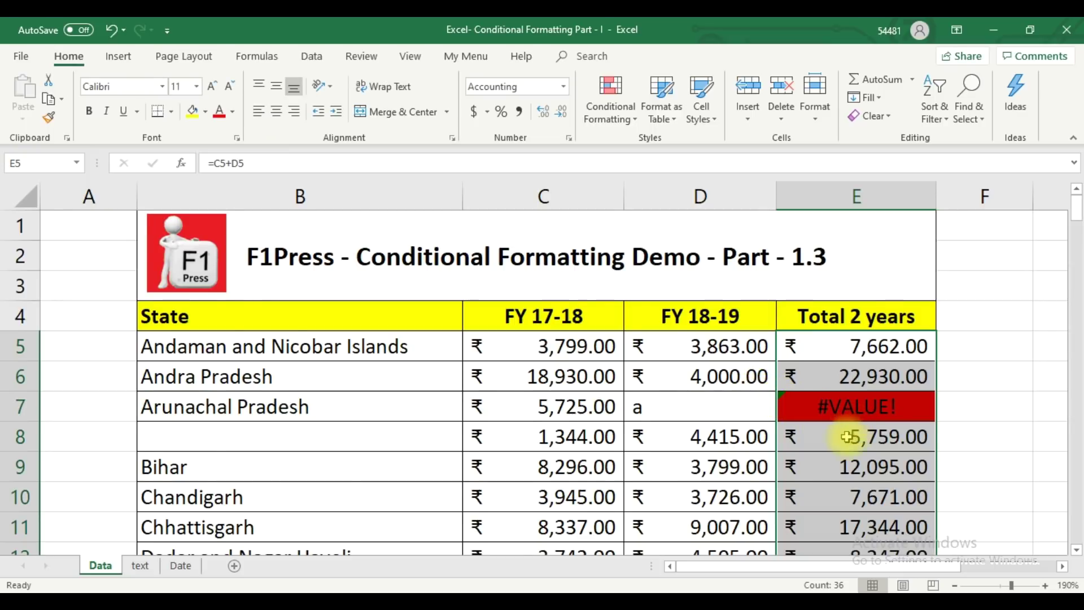
scroll(904, 339, "down", 10)
scroll(900, 334, "up", 9)
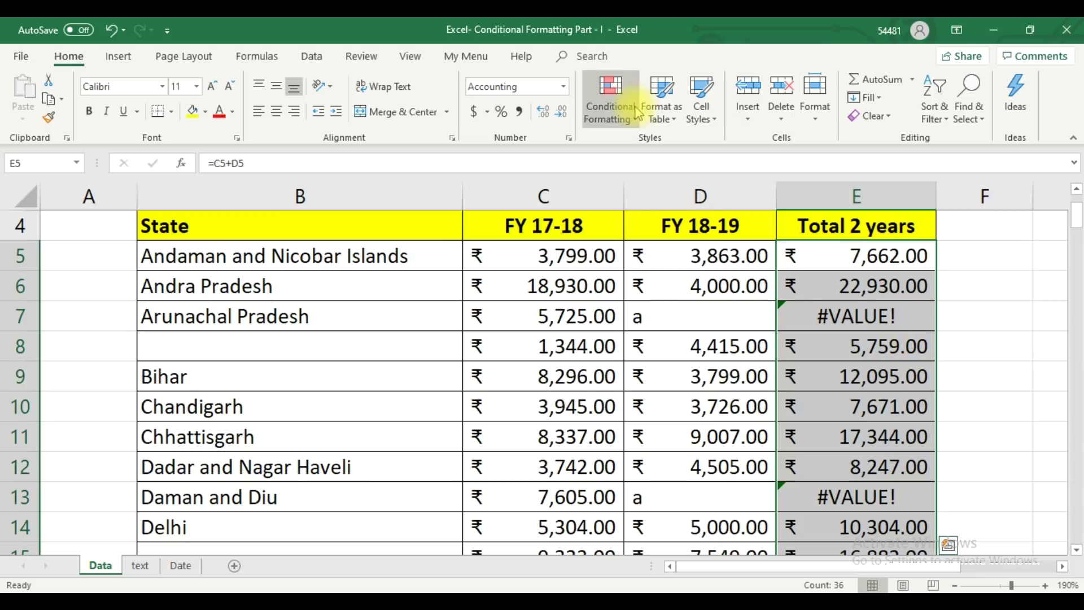
- Apply a custom No Errors rule with a red fill to the selected Total 2 years cells and review the column
left_click(637, 112)
mouse_move(604, 148)
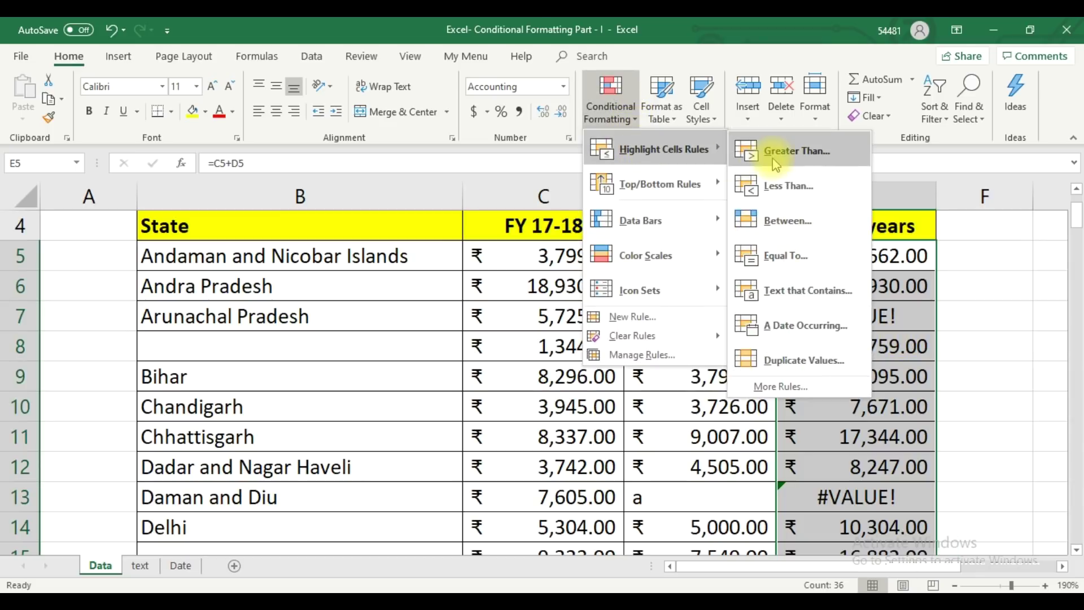
left_click(835, 386)
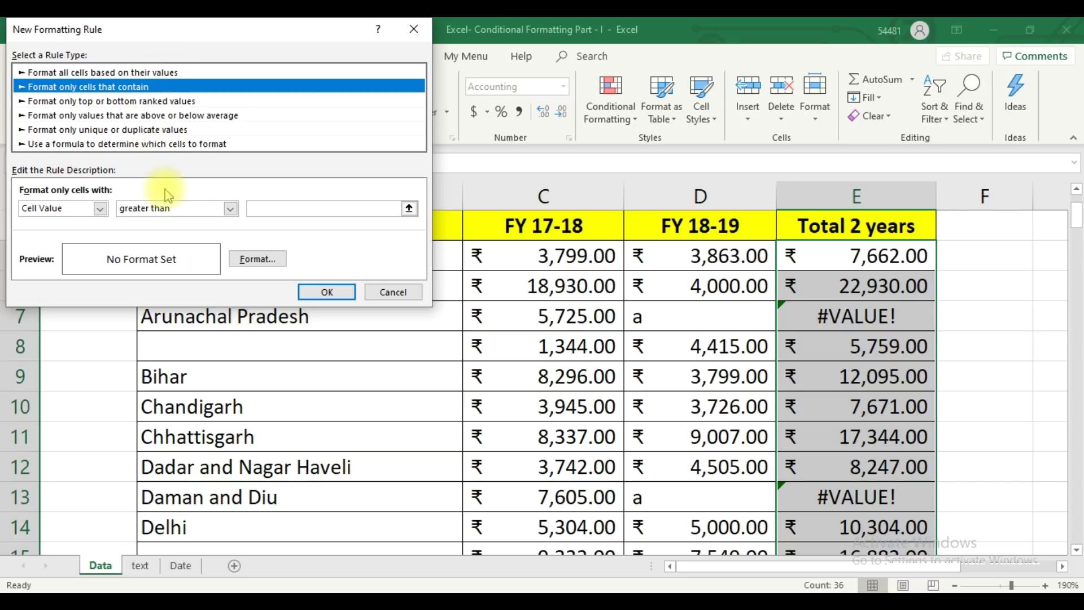
left_click(100, 209)
left_click(89, 285)
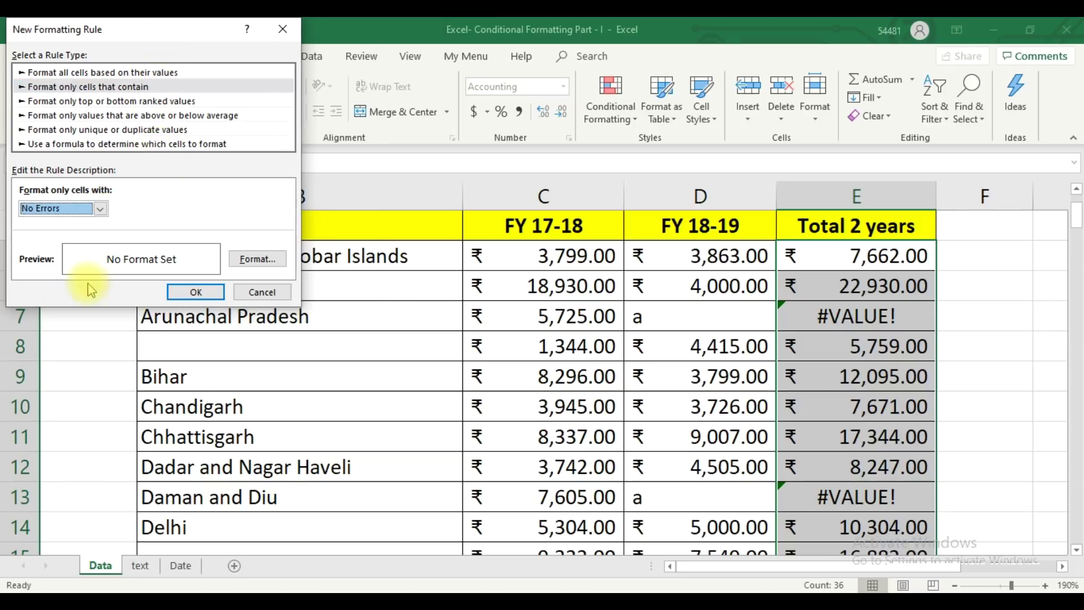
left_click(271, 259)
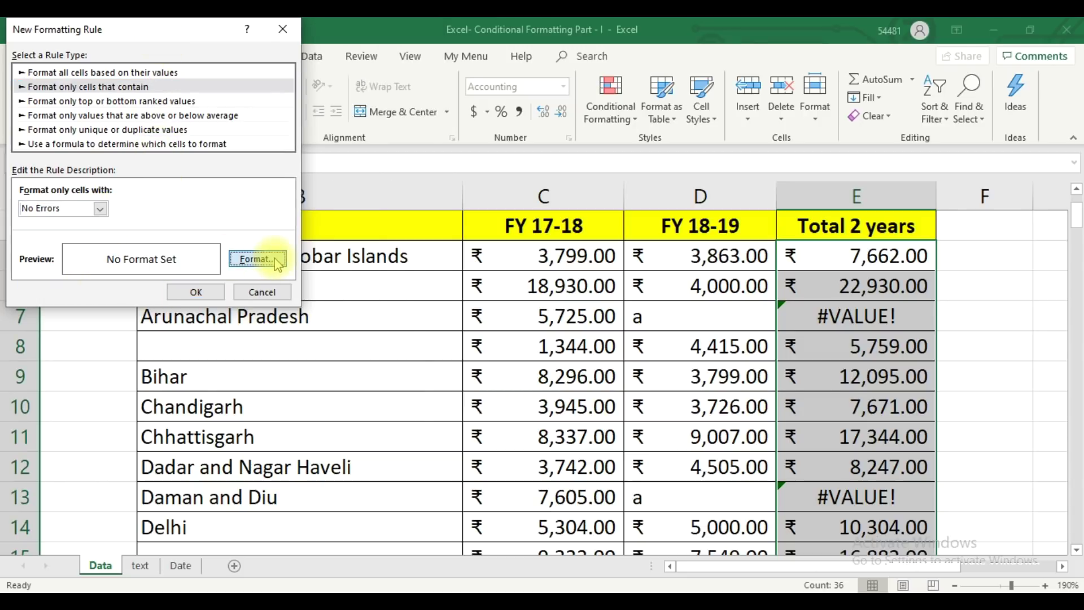
left_click(163, 57)
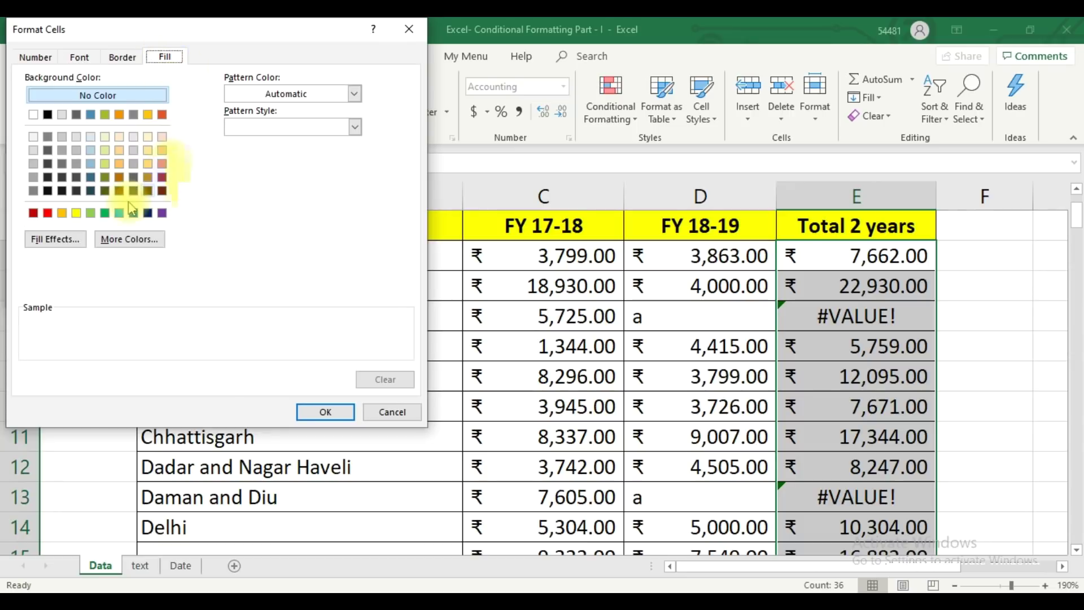
left_click(49, 213)
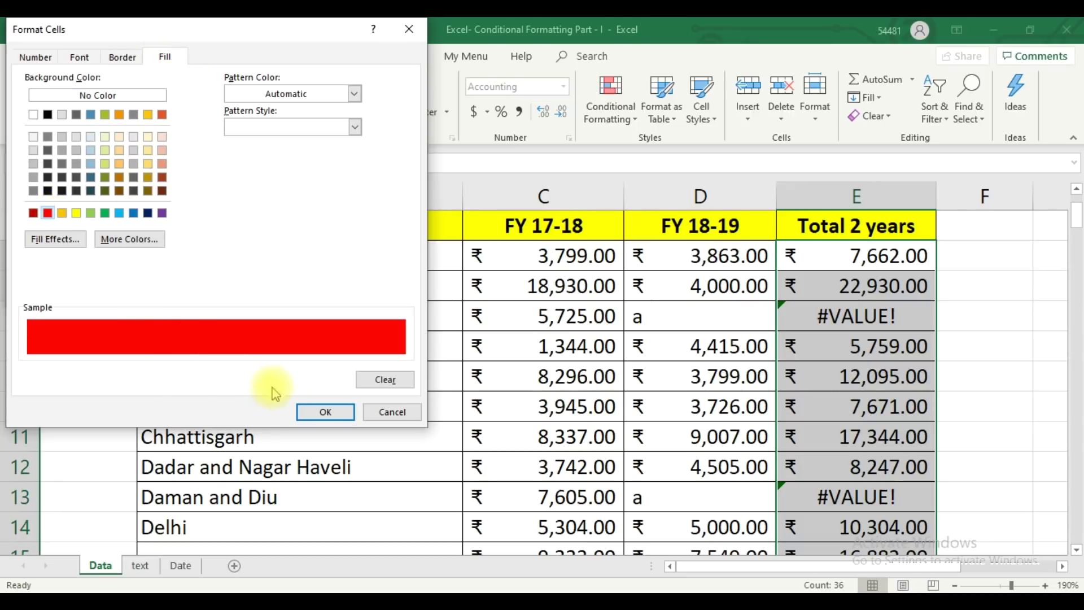
left_click(325, 412)
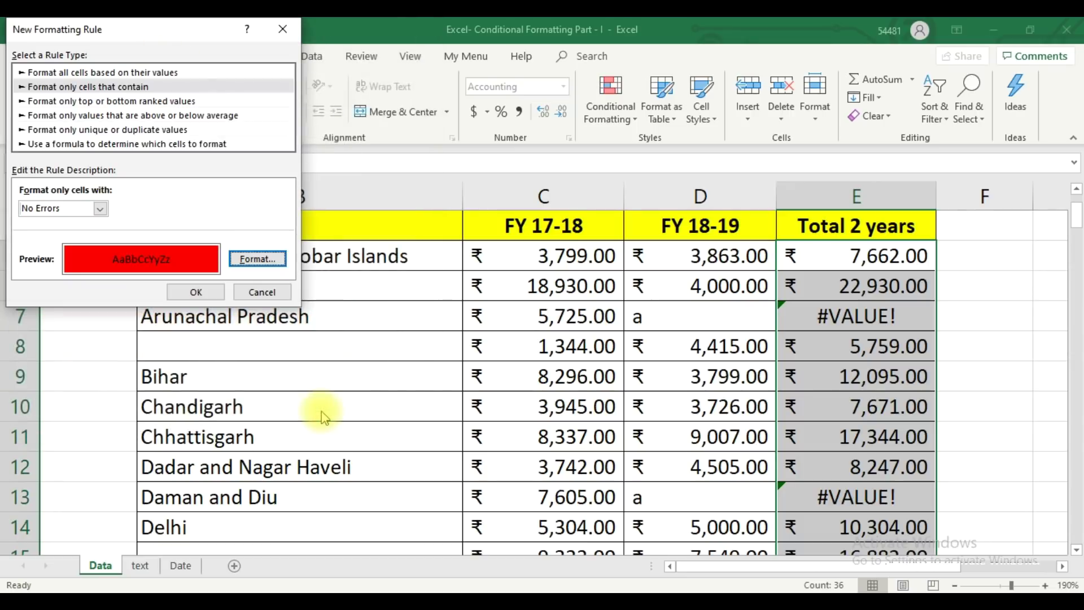
left_click(198, 290)
scroll(864, 405, "down", 4)
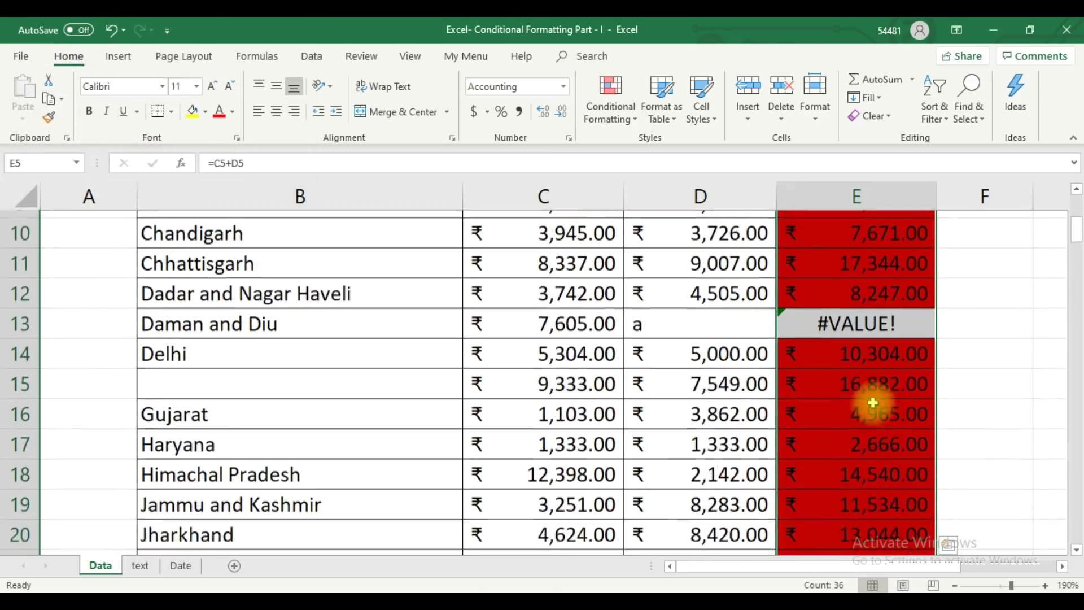
scroll(869, 404, "up", 5)
scroll(873, 403, "up", 1)
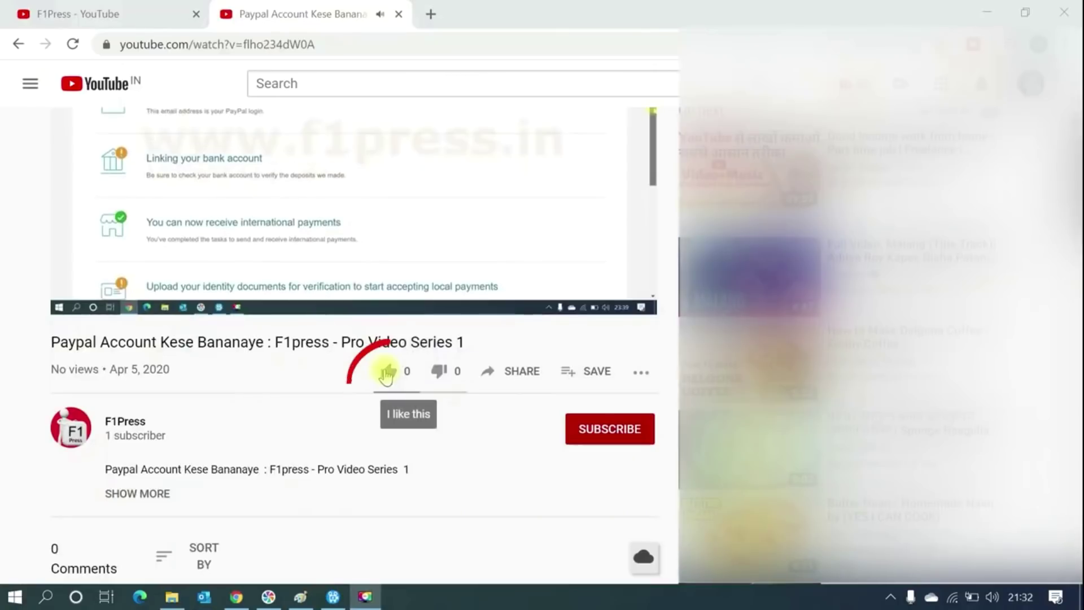
- On the YouTube page, like the Paypal account video and subscribe to the F1Press channel
left_click(387, 373)
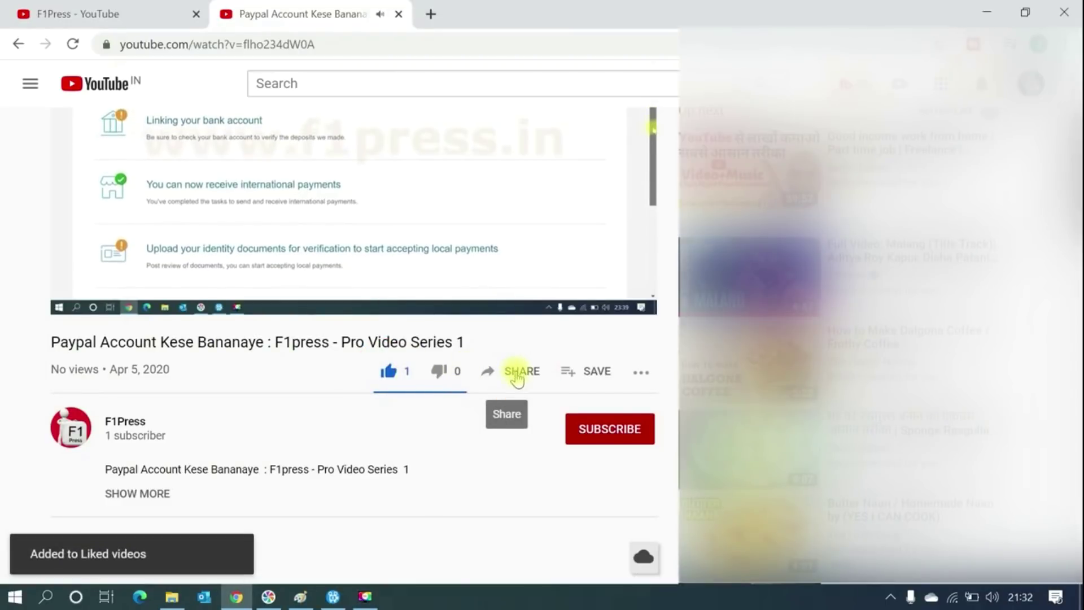
left_click(597, 431)
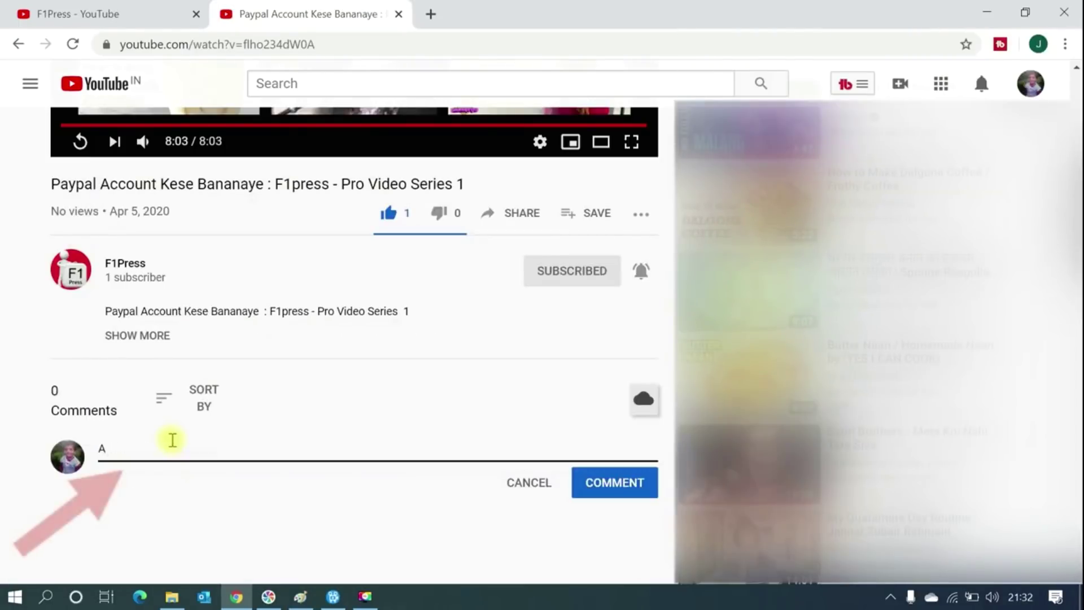
- Write the comment "All Comments are appreciated" under the video
type("l")
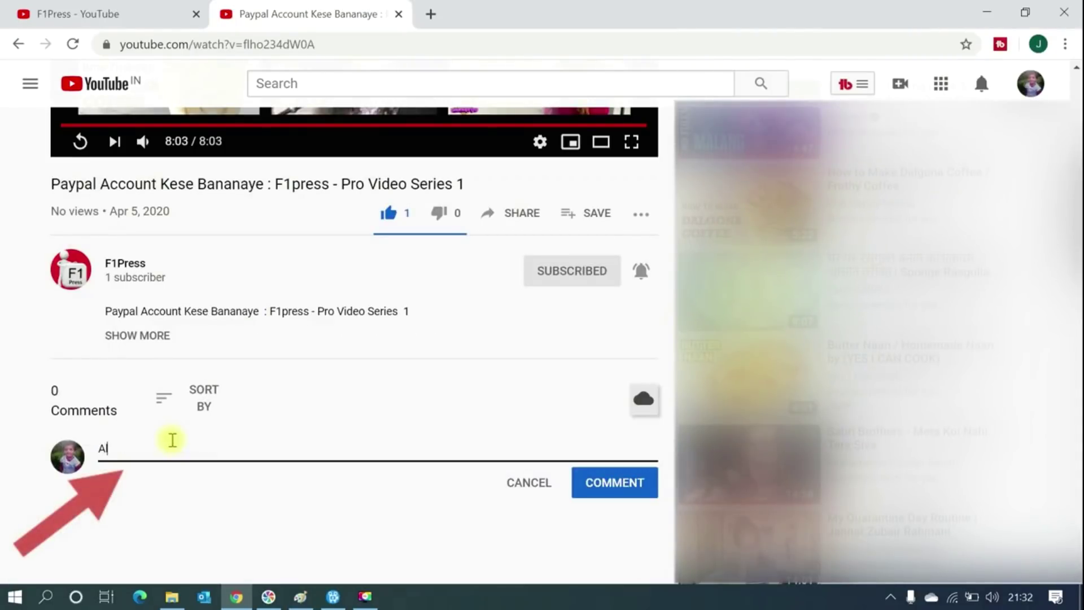
type("l Comm")
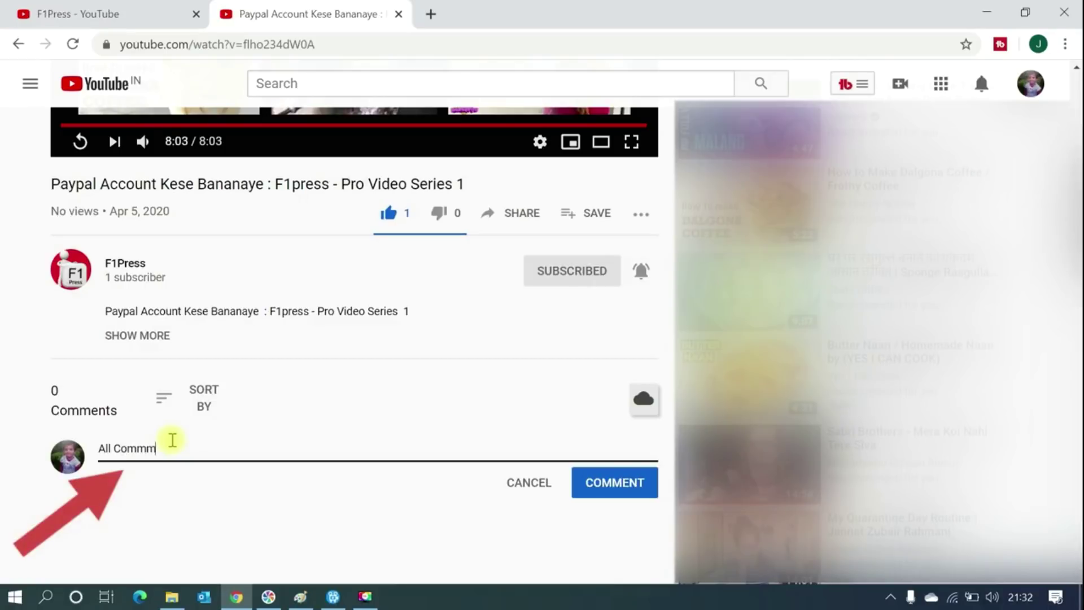
type("ents are appreciated")
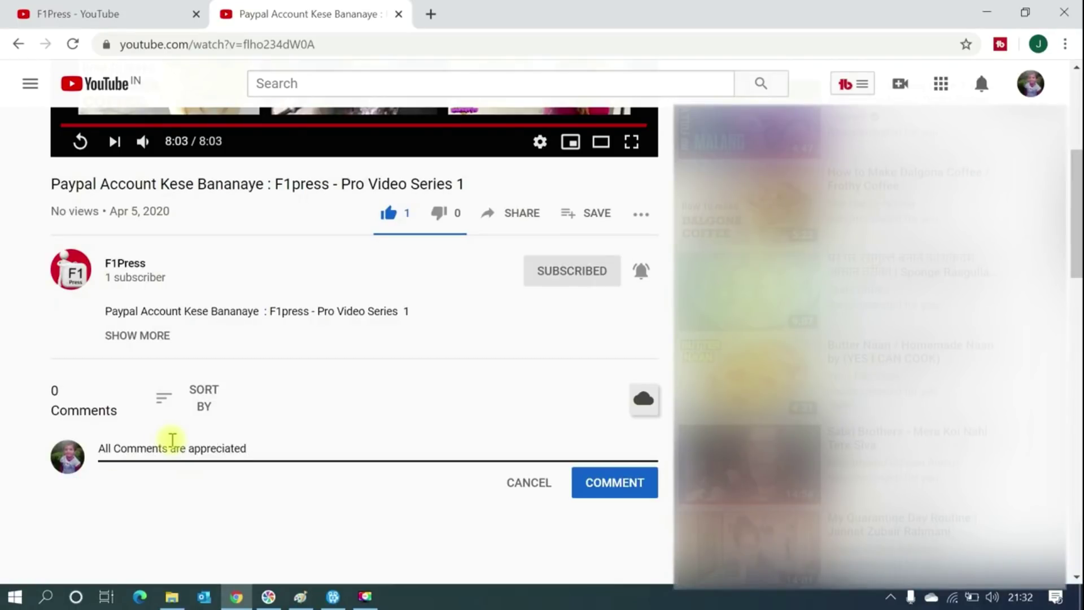